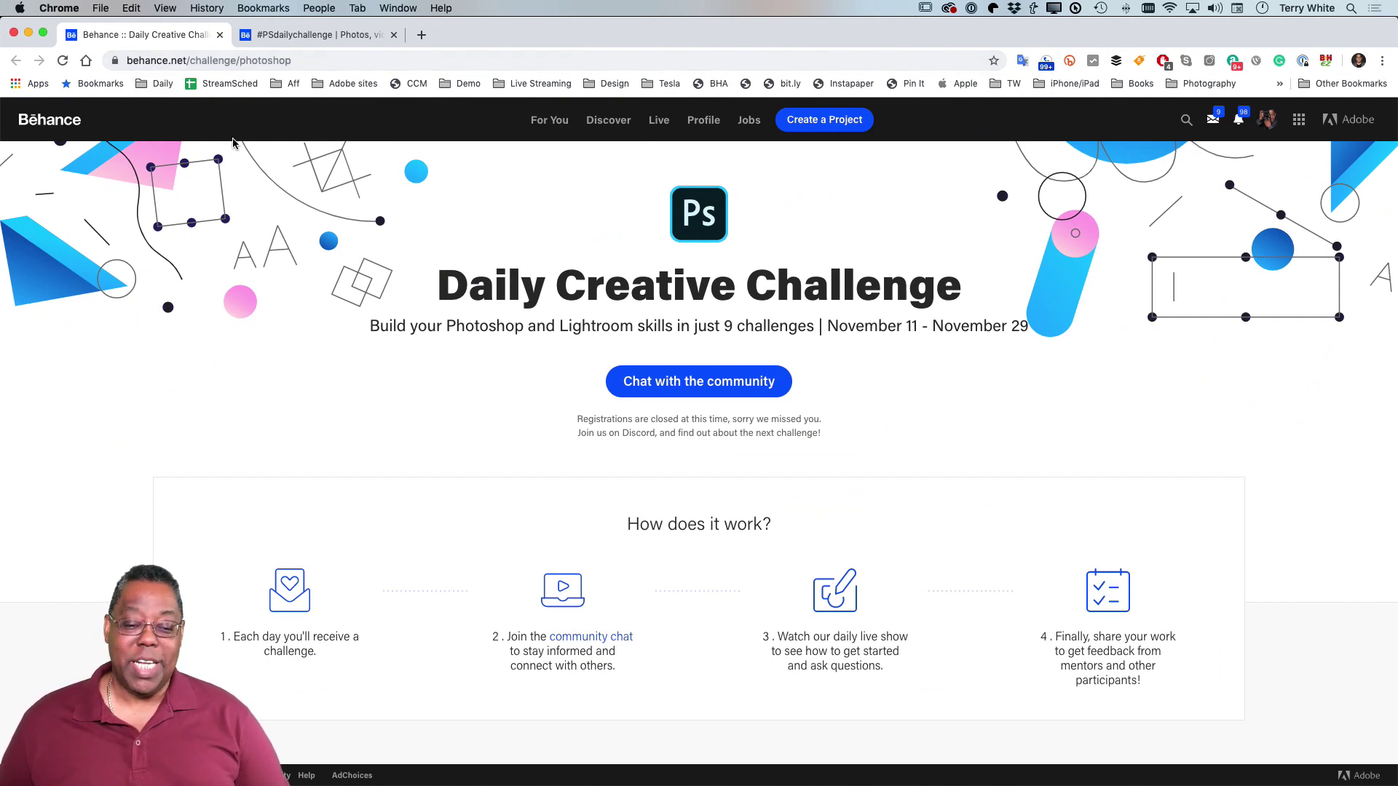
# - Review the Daily Creative Challenge page, from how it works through the nine challenge cards to the Next Steps section
pyautogui.scroll(-3, 347, 233)
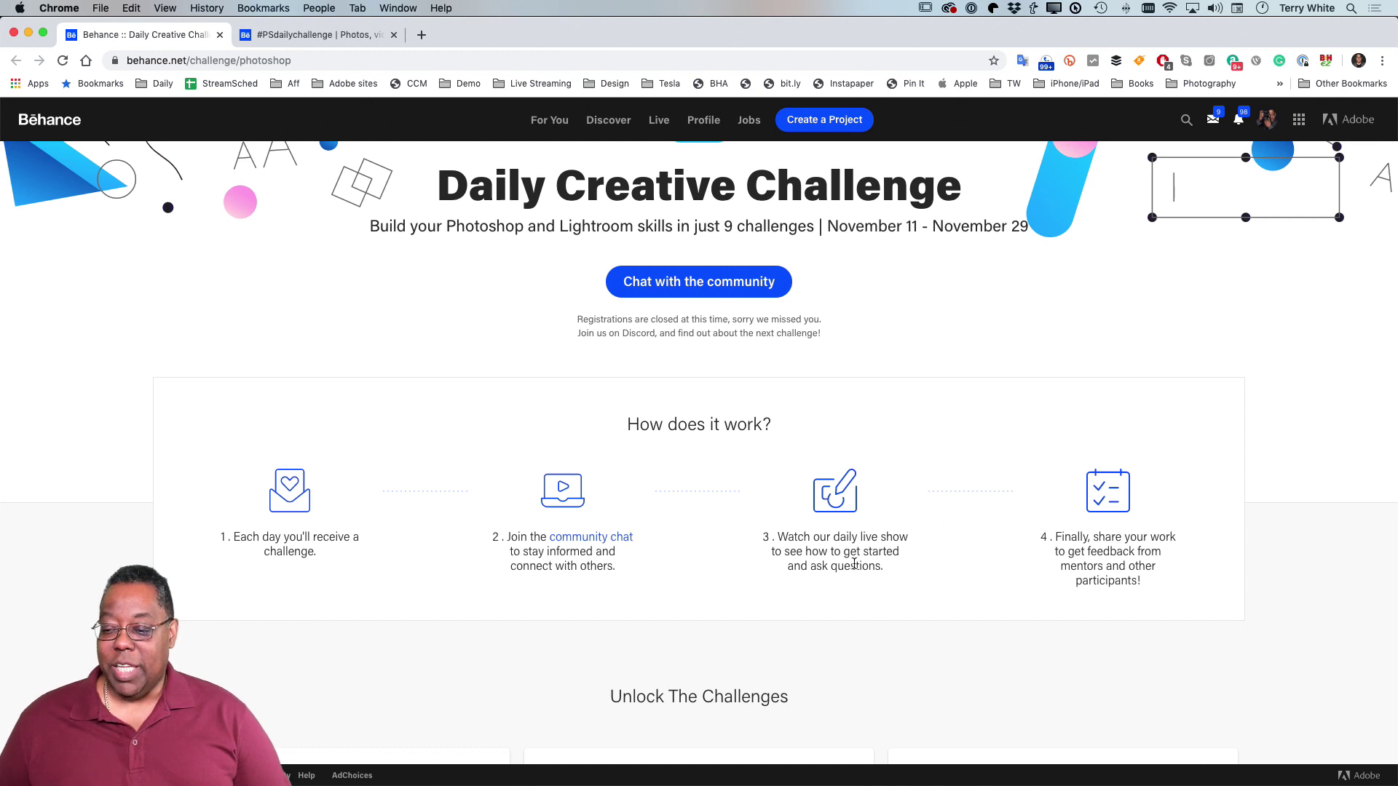
pyautogui.scroll(-6, 976, 544)
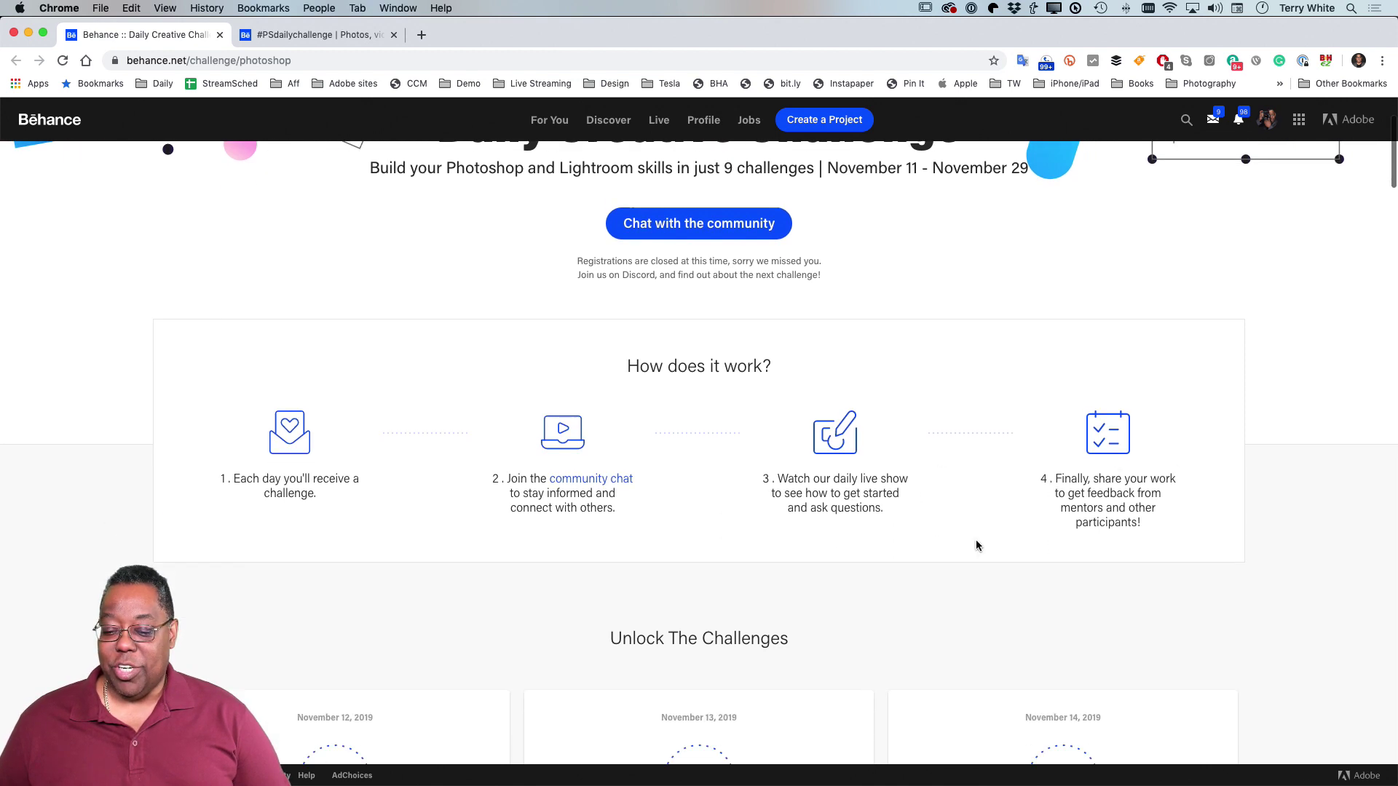
pyautogui.scroll(-1, 977, 545)
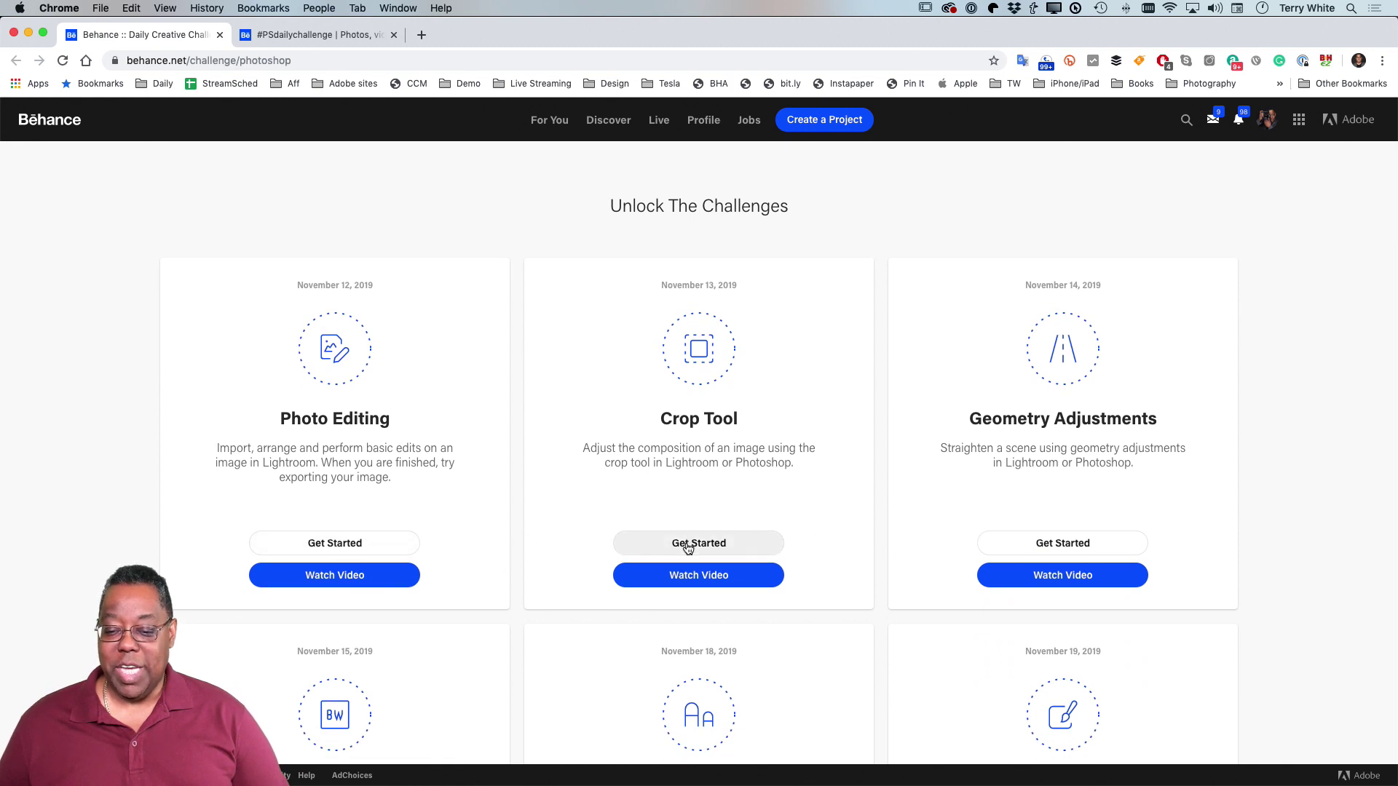
pyautogui.scroll(-4, 954, 564)
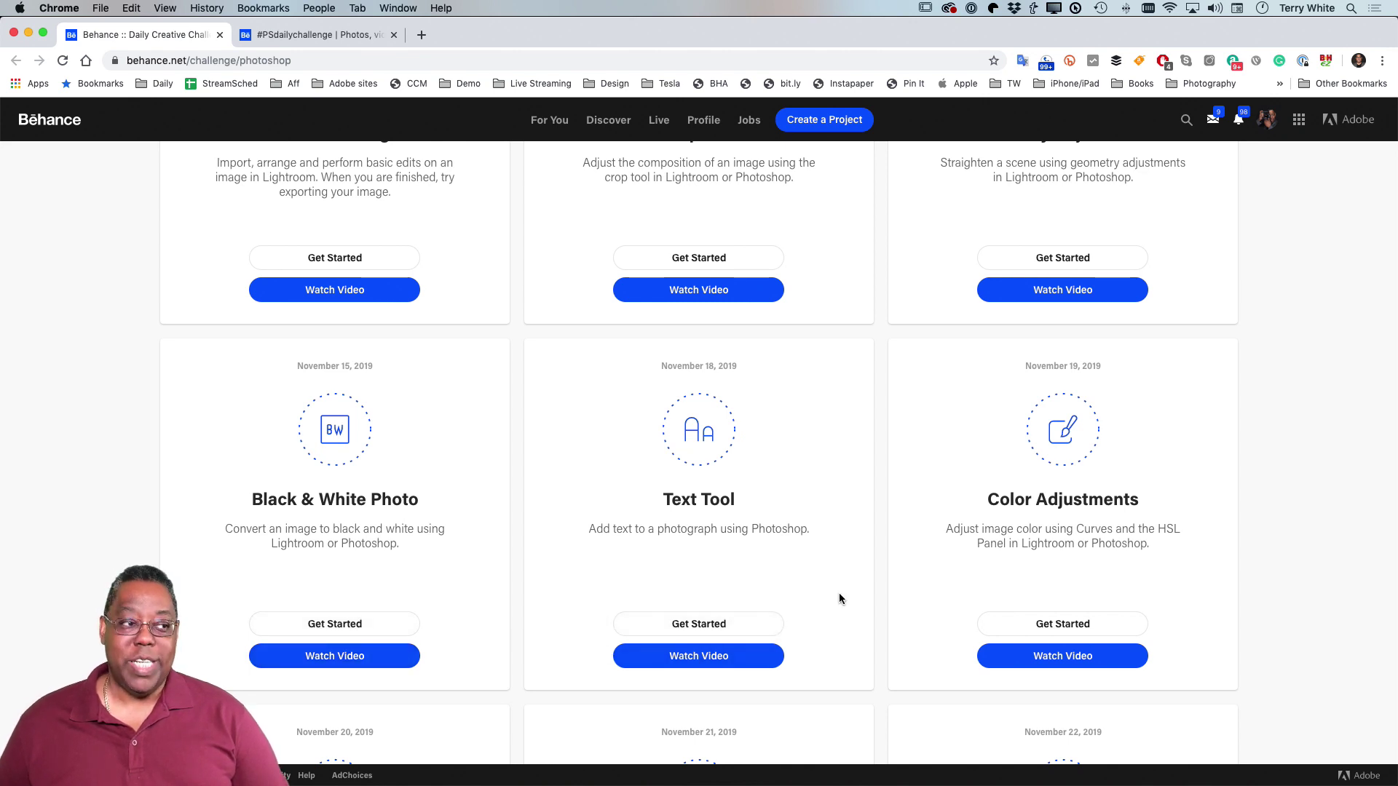
pyautogui.scroll(-5, 838, 594)
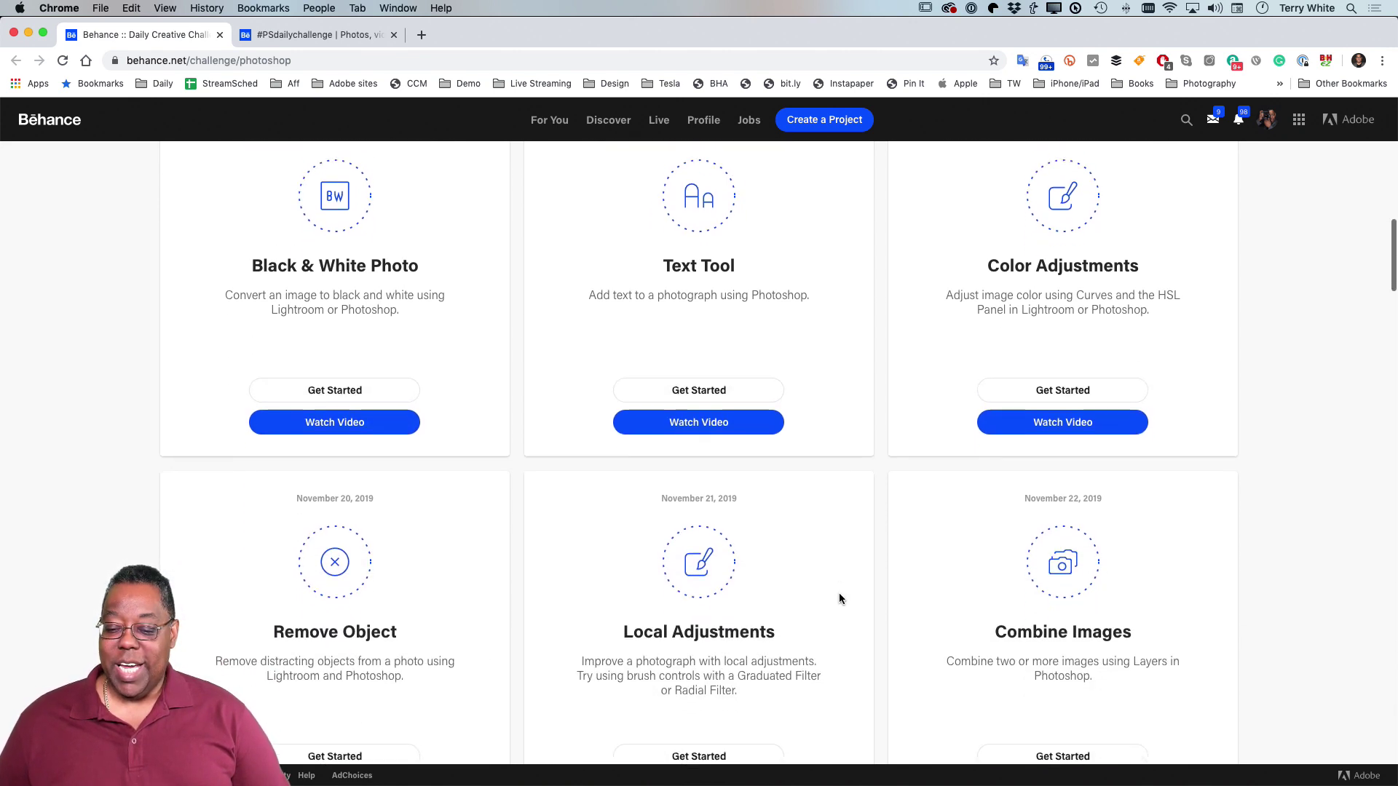
pyautogui.scroll(-2, 840, 598)
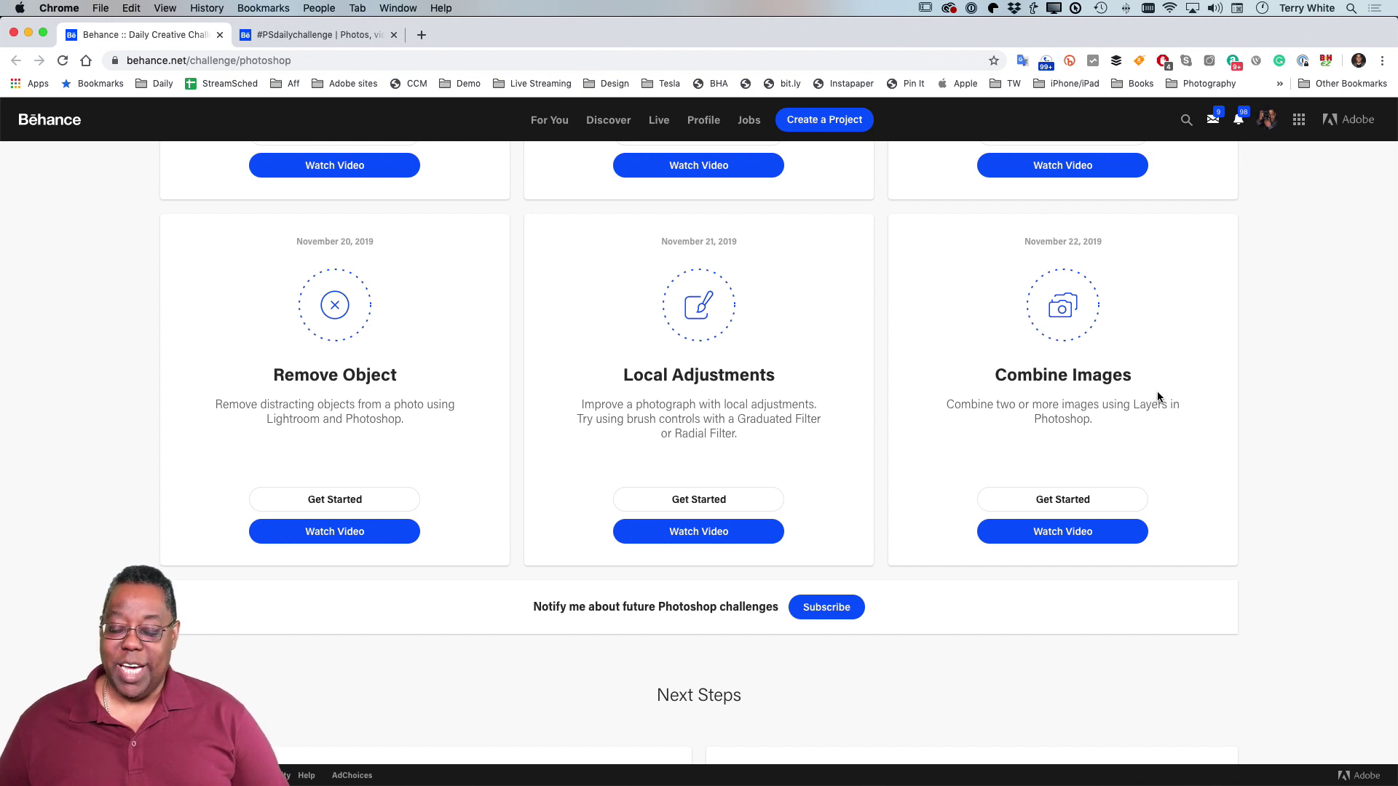
pyautogui.scroll(2, 1134, 397)
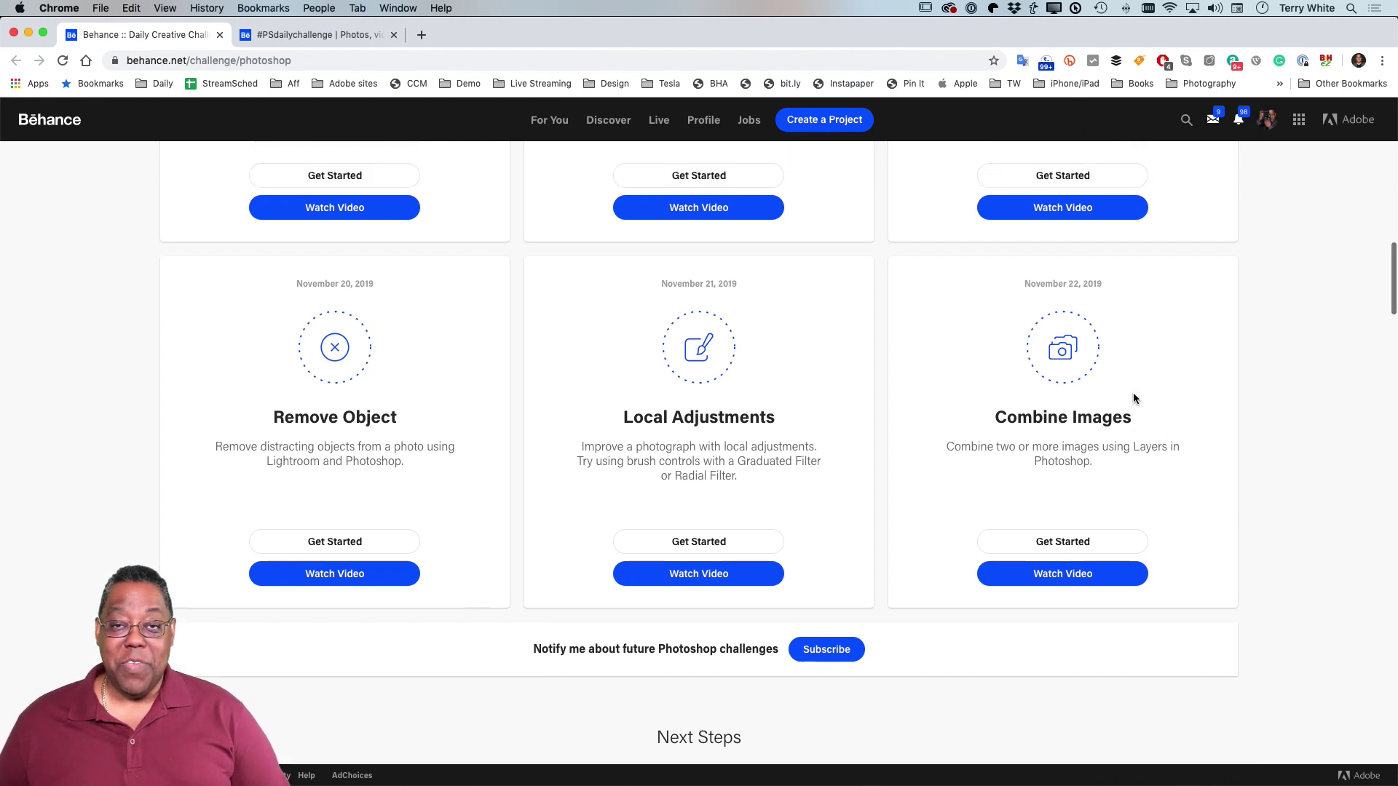
pyautogui.scroll(6, 1133, 398)
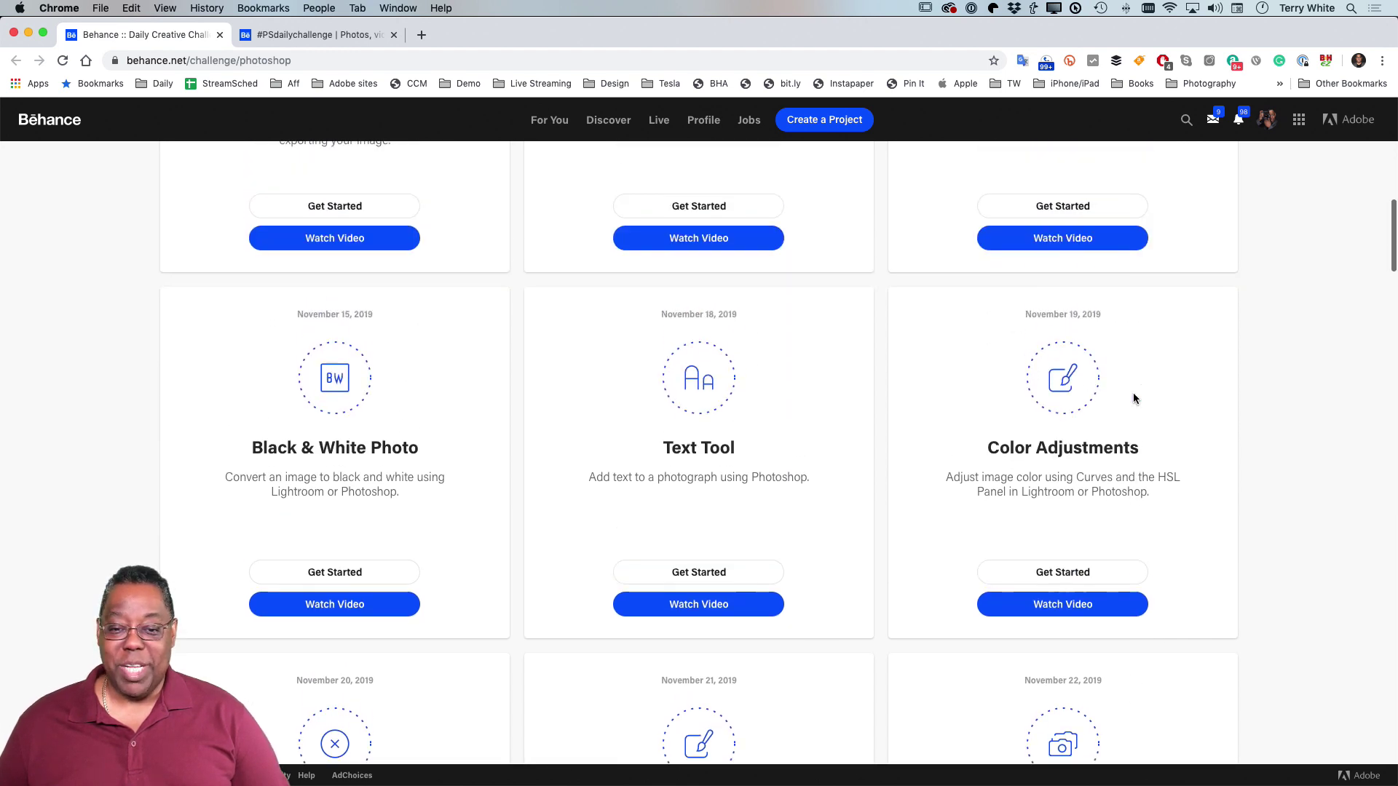
pyautogui.scroll(5, 1132, 398)
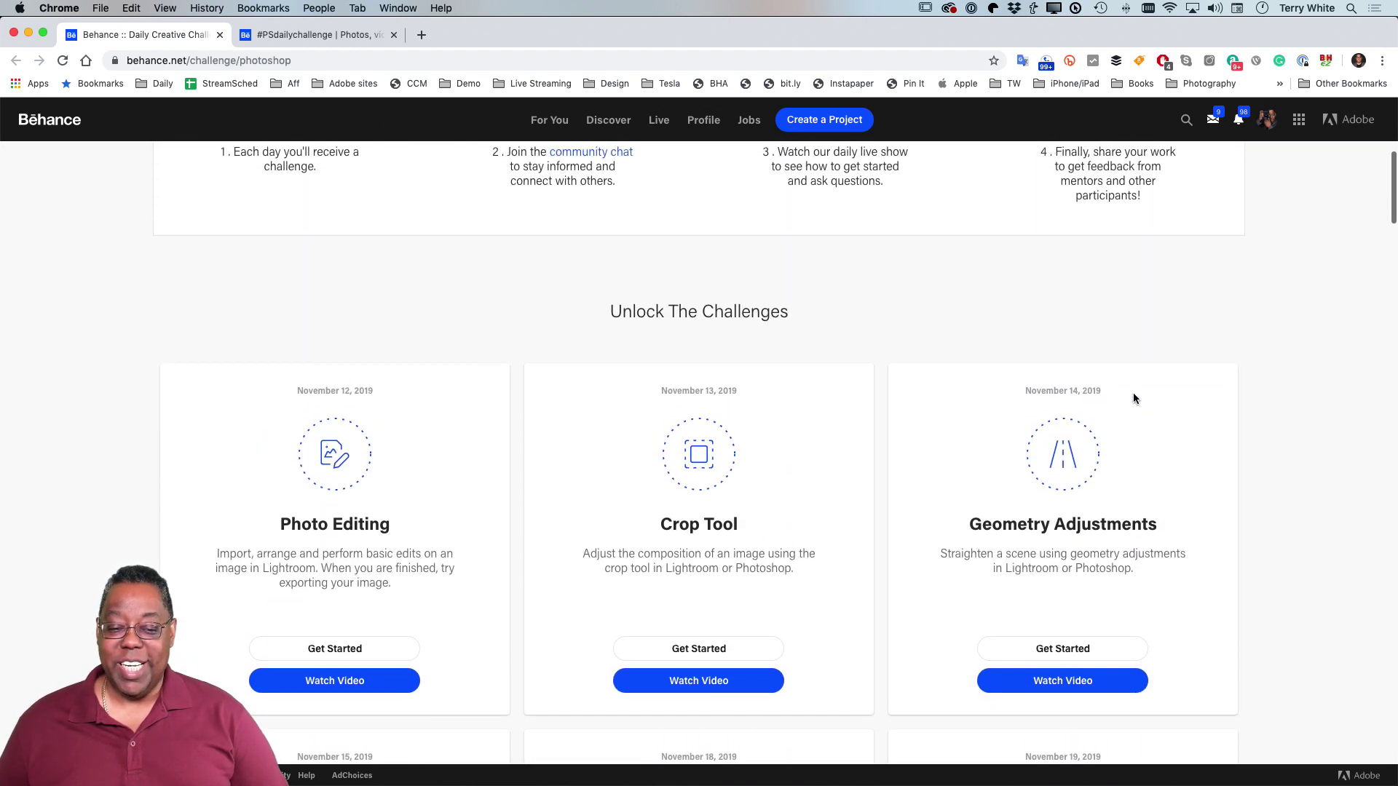
pyautogui.scroll(1, 1133, 398)
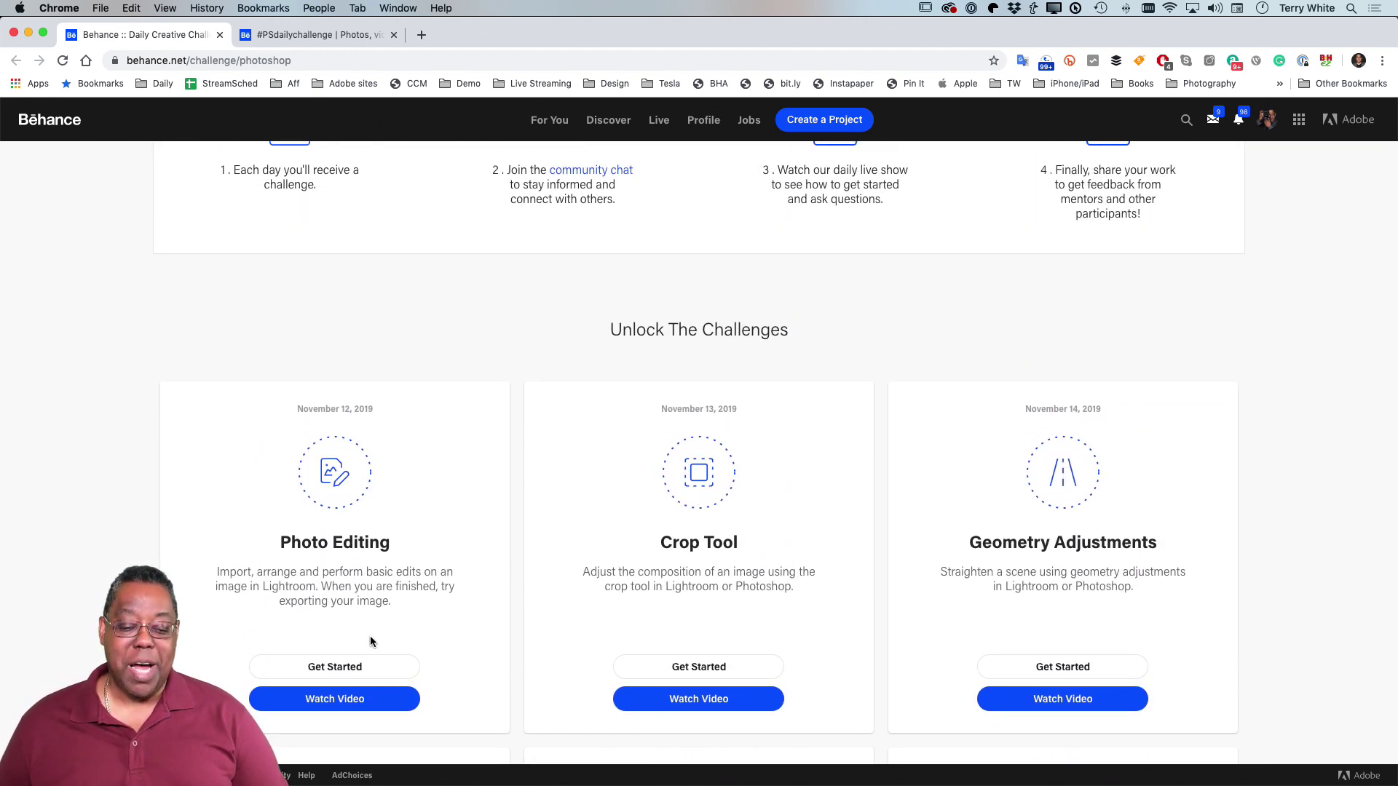
pyautogui.scroll(-10, 824, 646)
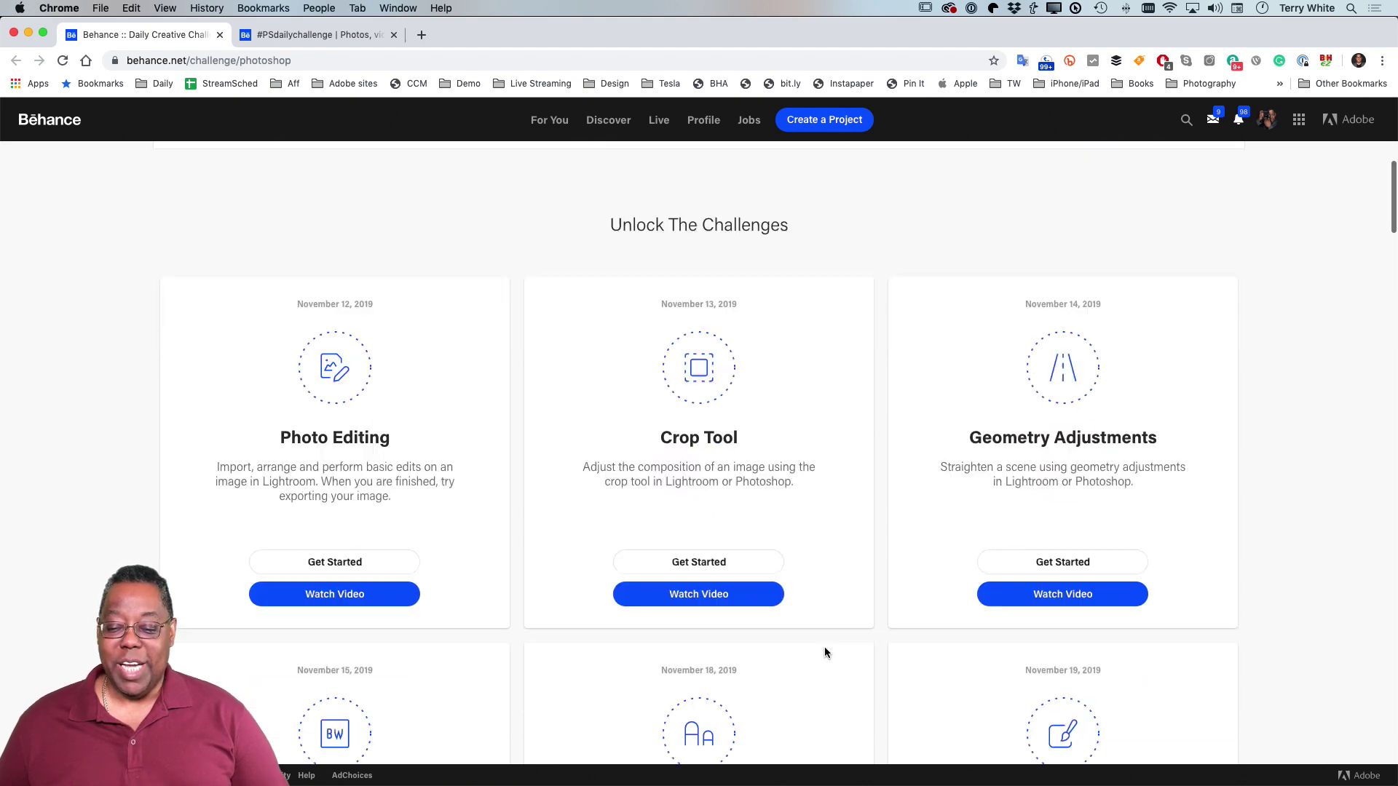
pyautogui.scroll(-3, 824, 646)
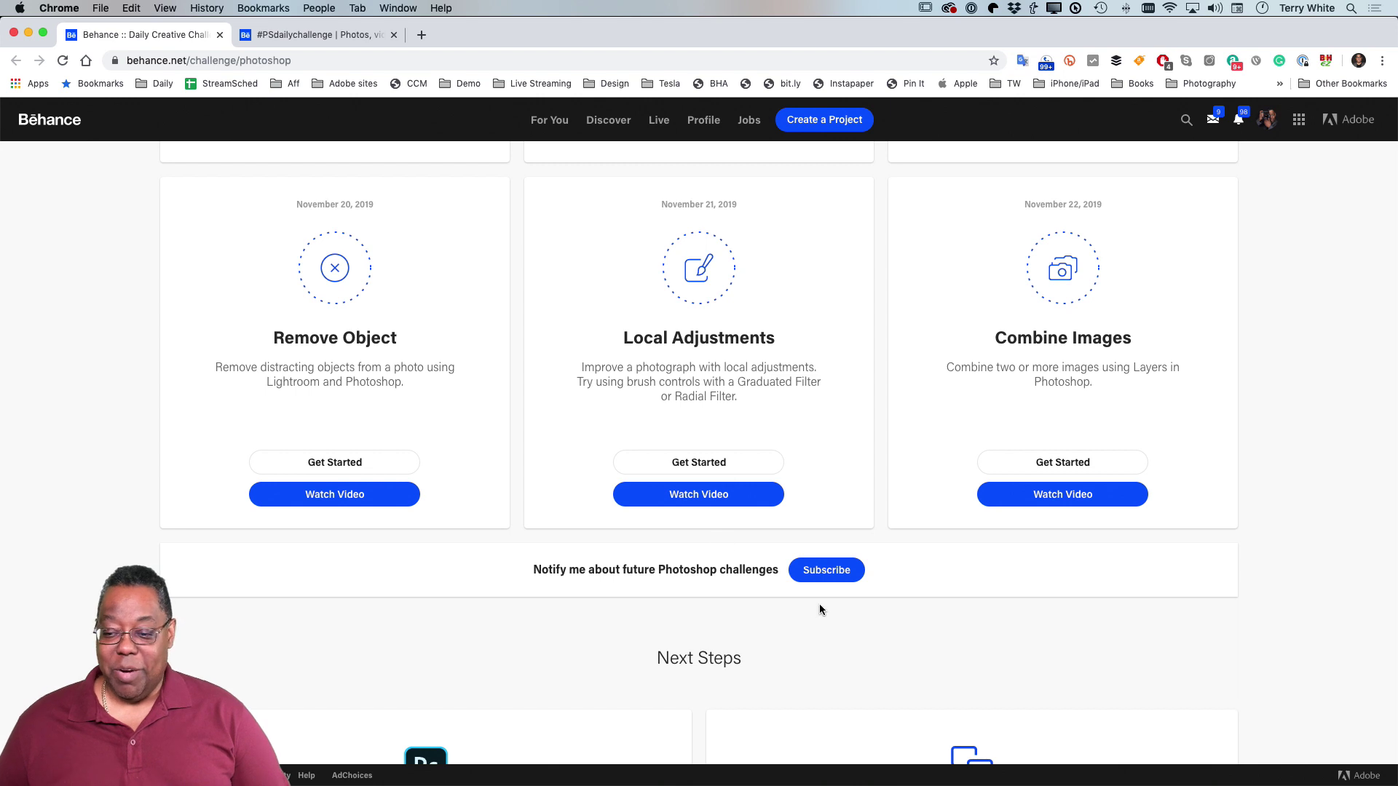
pyautogui.scroll(-3, 918, 598)
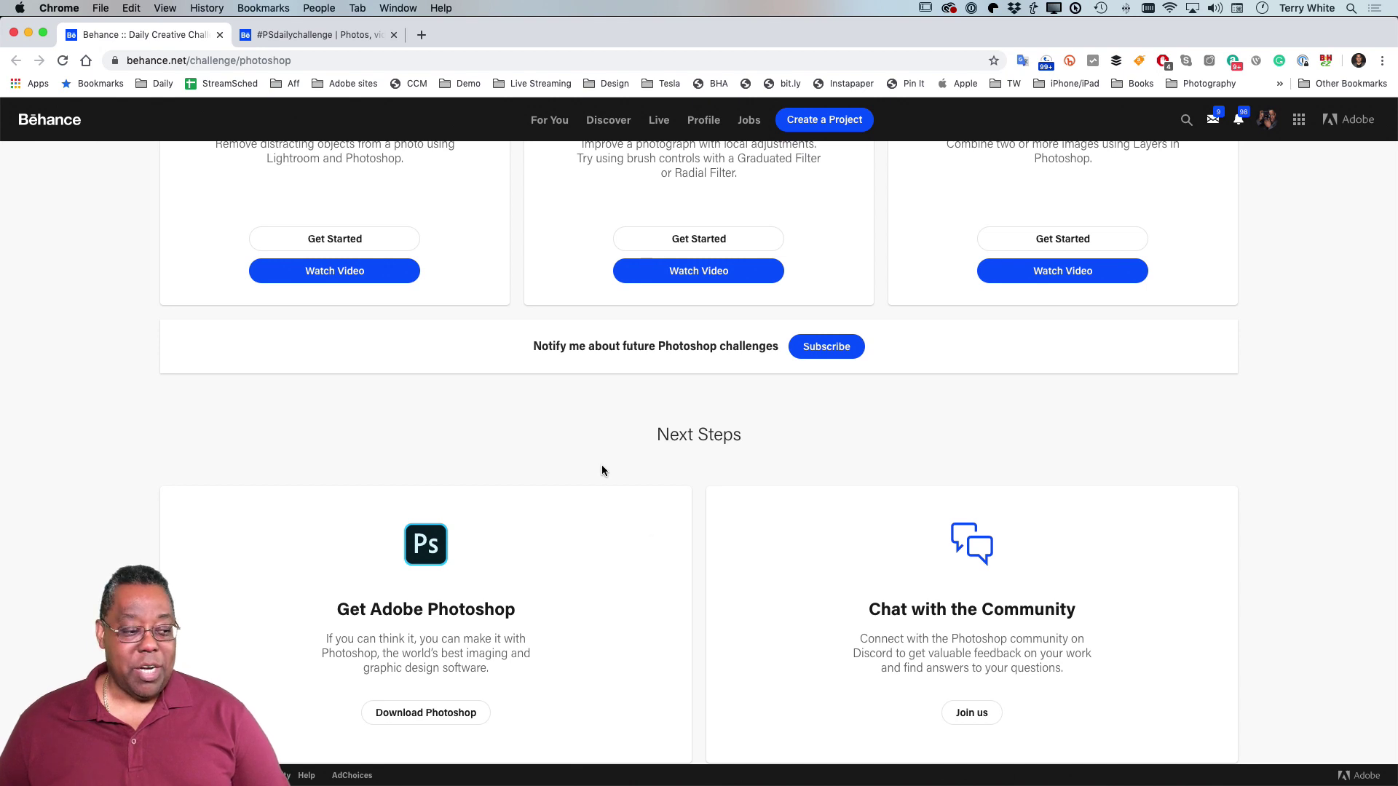
pyautogui.press('super+Tab')
pyautogui.press('super+Tab')
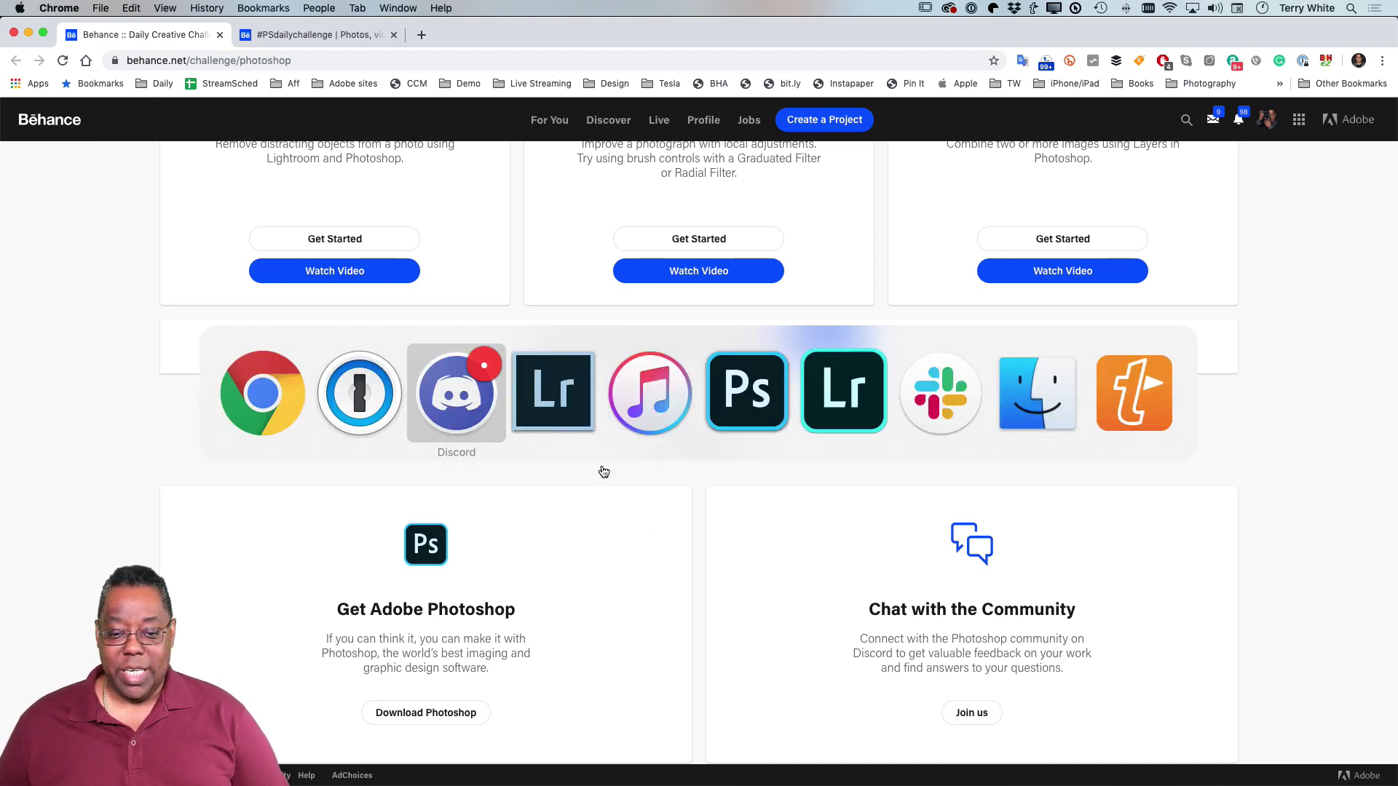
pyautogui.press('Escape')
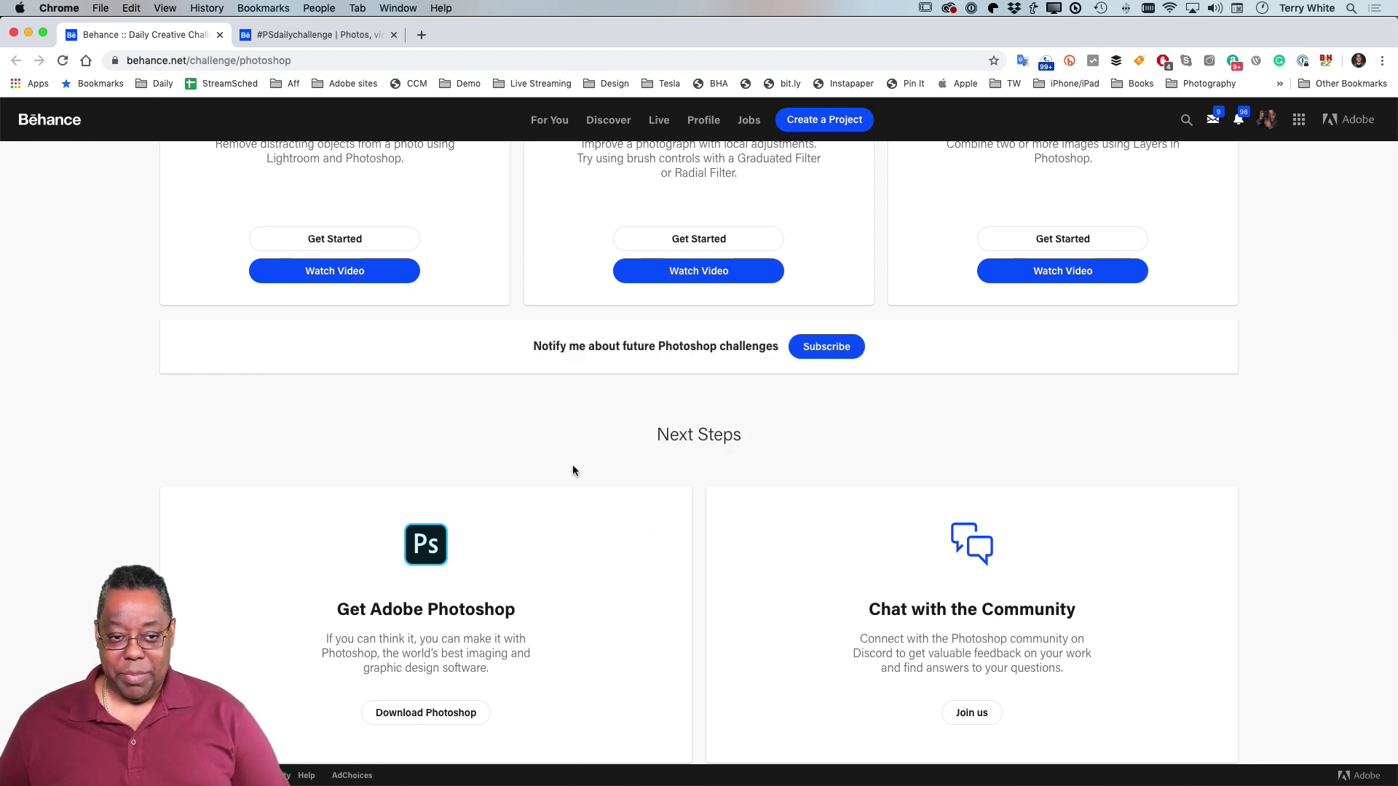
# - Show the #PSdailychallenge search results and load the host's Behance profile in a new browser tab
pyautogui.click(288, 35)
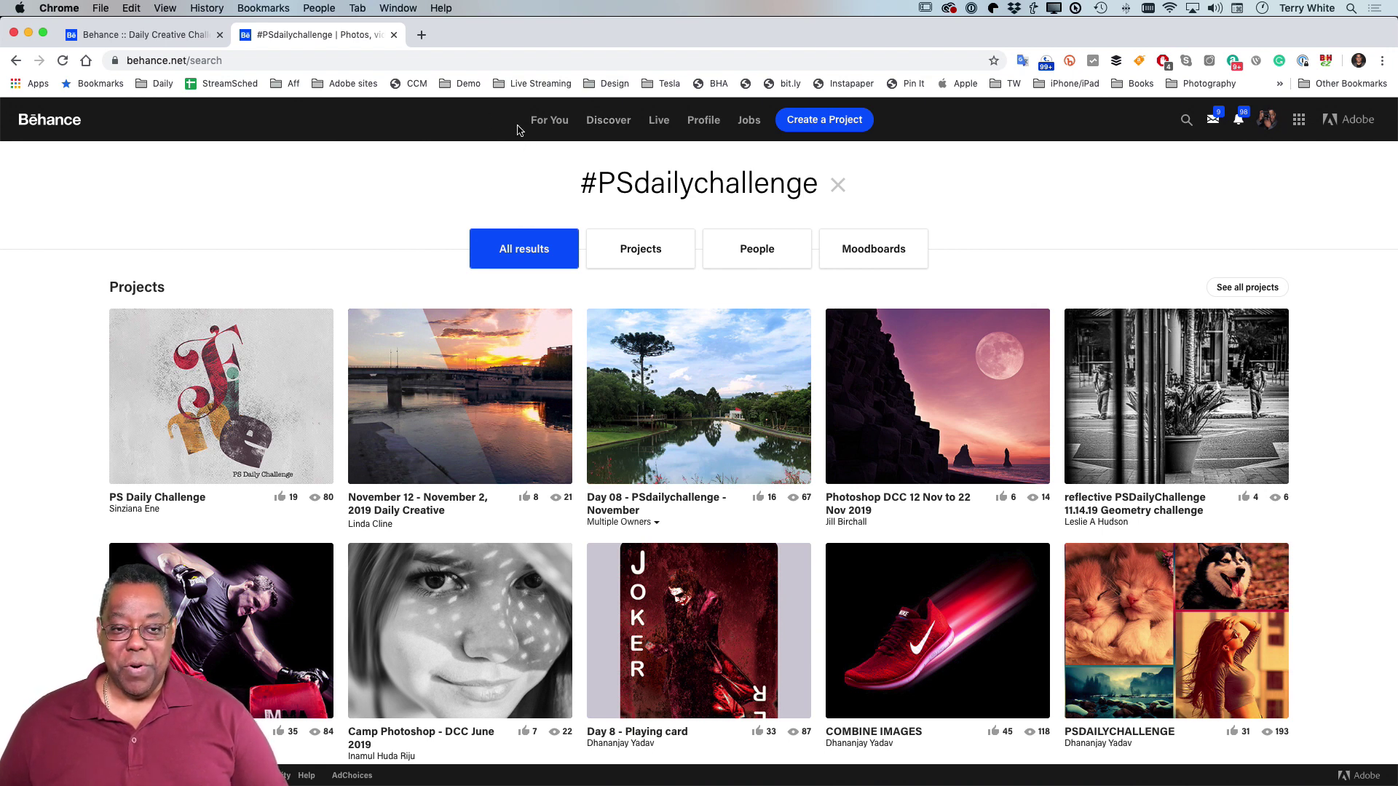
pyautogui.click(420, 35)
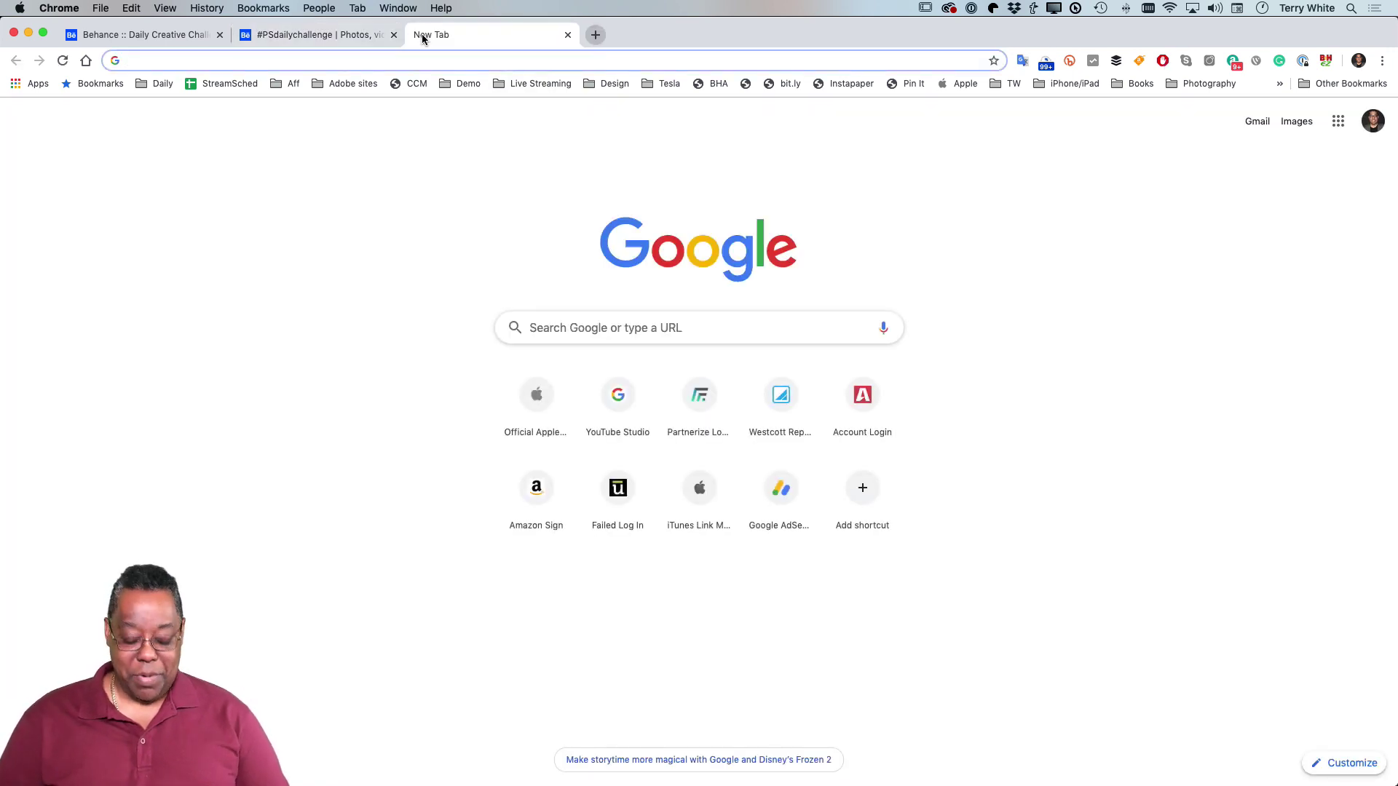
pyautogui.write('behance.net/terrywhite')
pyautogui.press('Return')
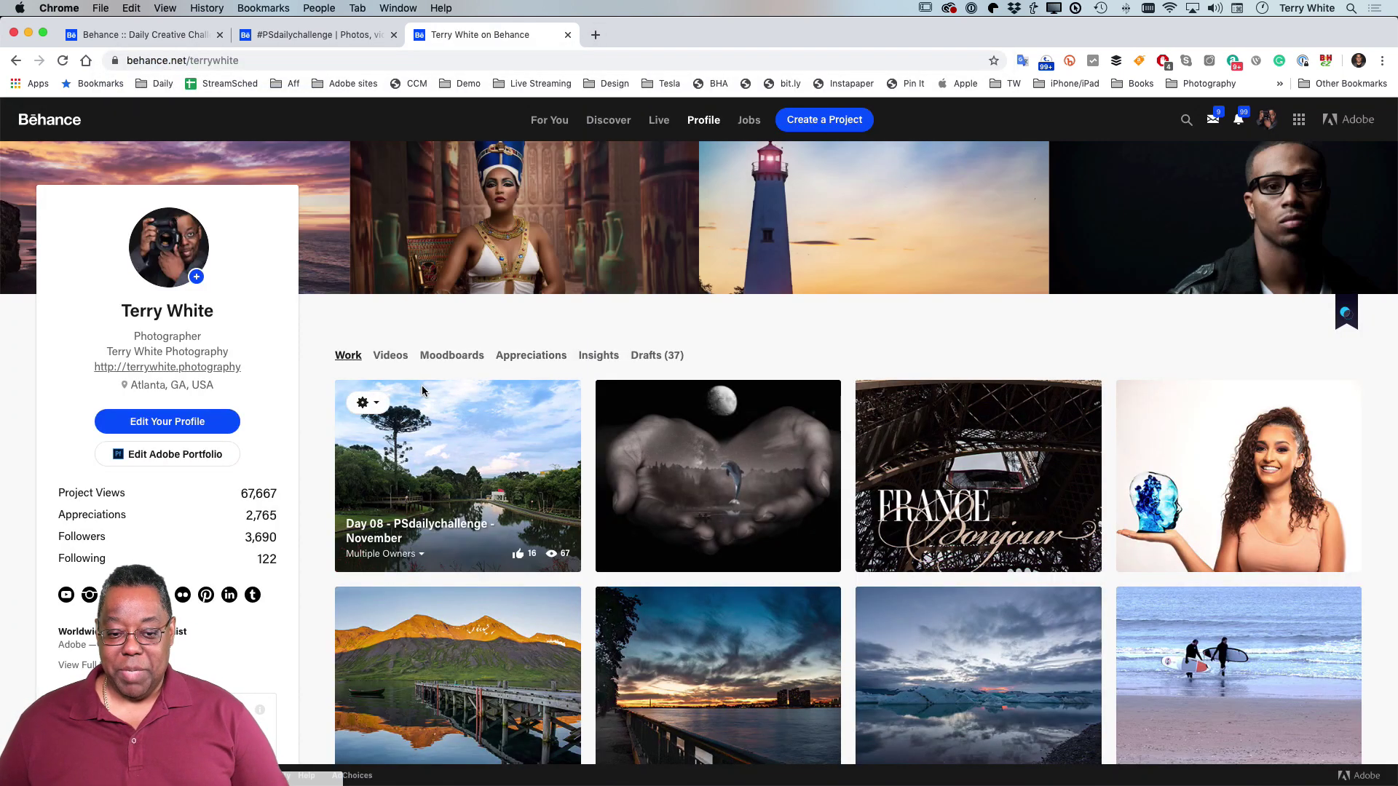
# - Open the Photography PS Daily Challenge moodboard from the profile and look through its photos
pyautogui.click(452, 355)
pyautogui.moveTo(685, 415)
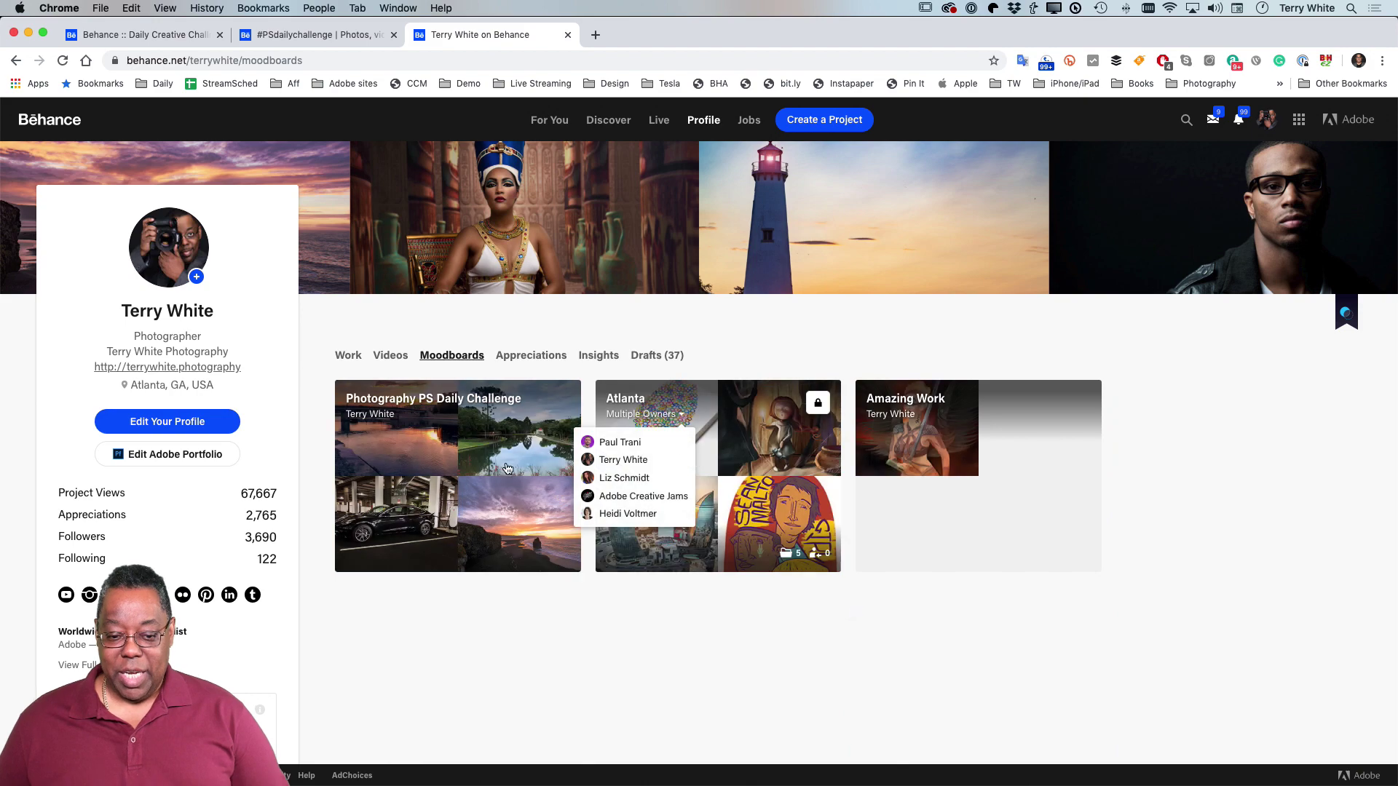
pyautogui.click(436, 461)
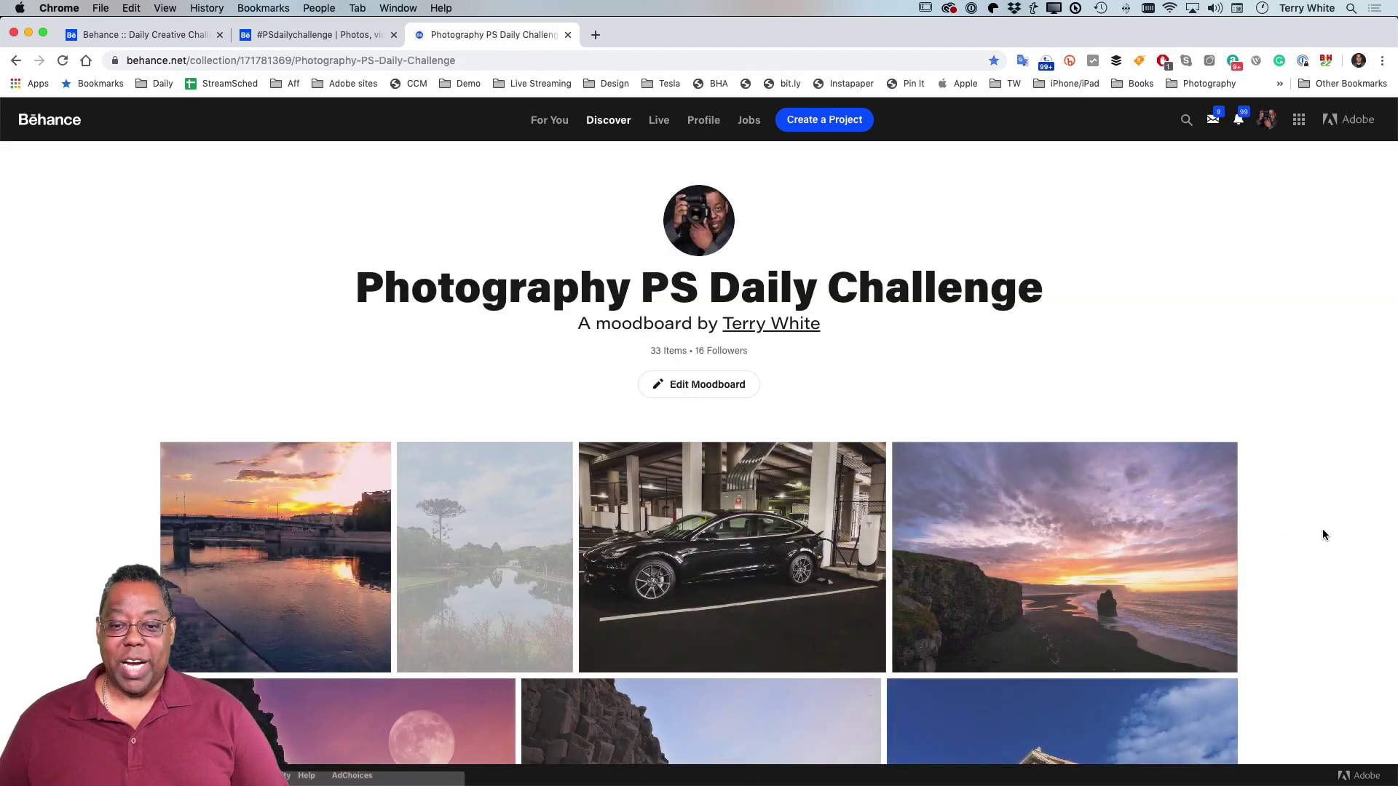
pyautogui.scroll(-3, 1304, 515)
pyautogui.scroll(-4, 1304, 514)
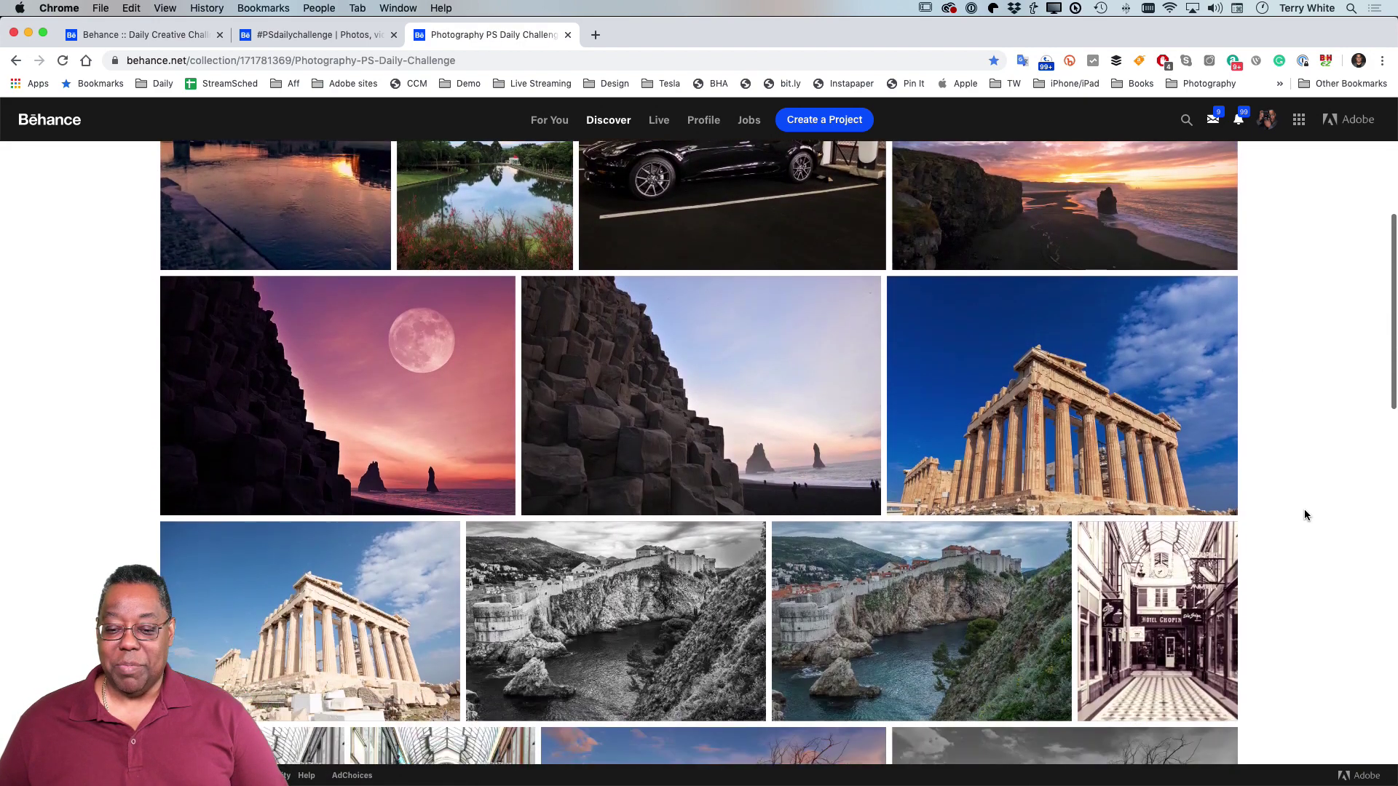
pyautogui.scroll(-2, 1304, 515)
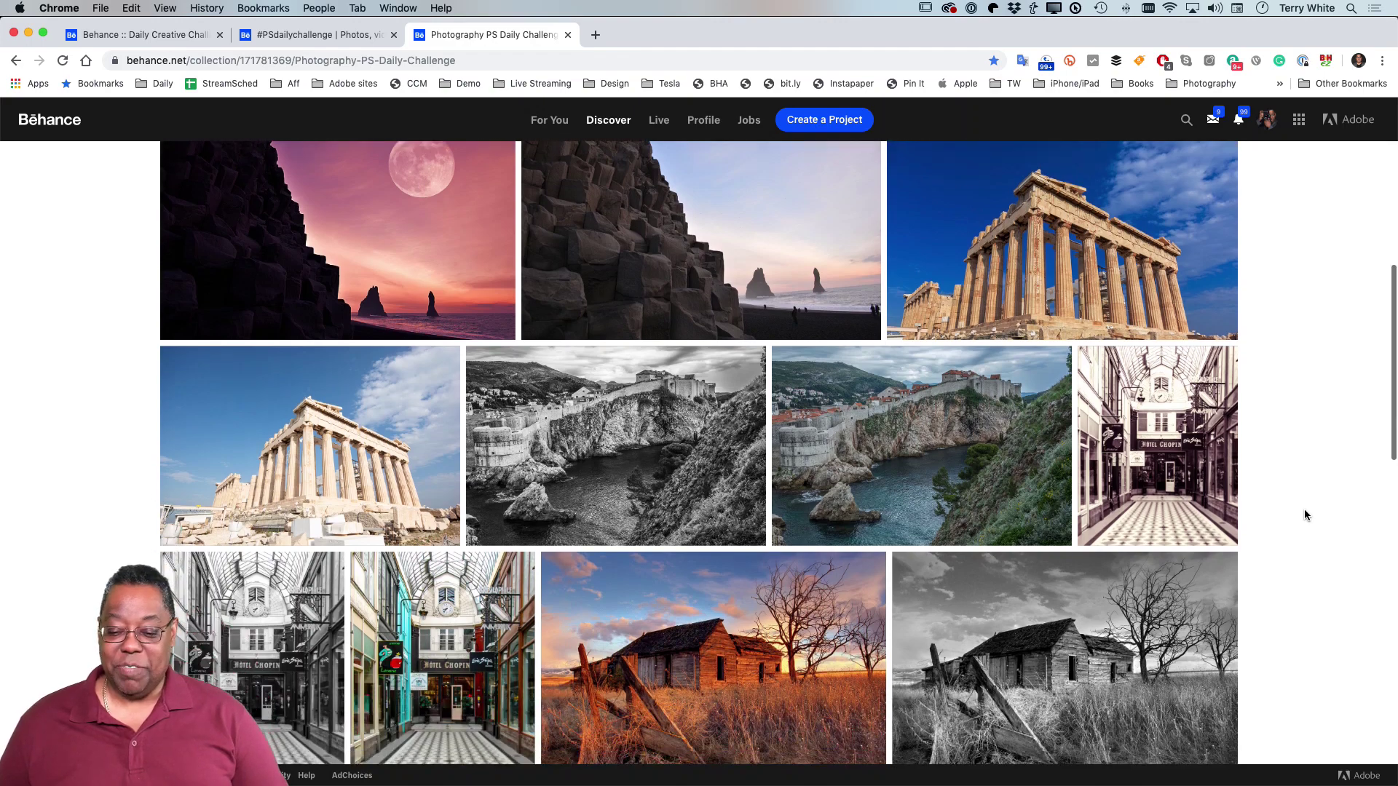
pyautogui.scroll(10, 1304, 514)
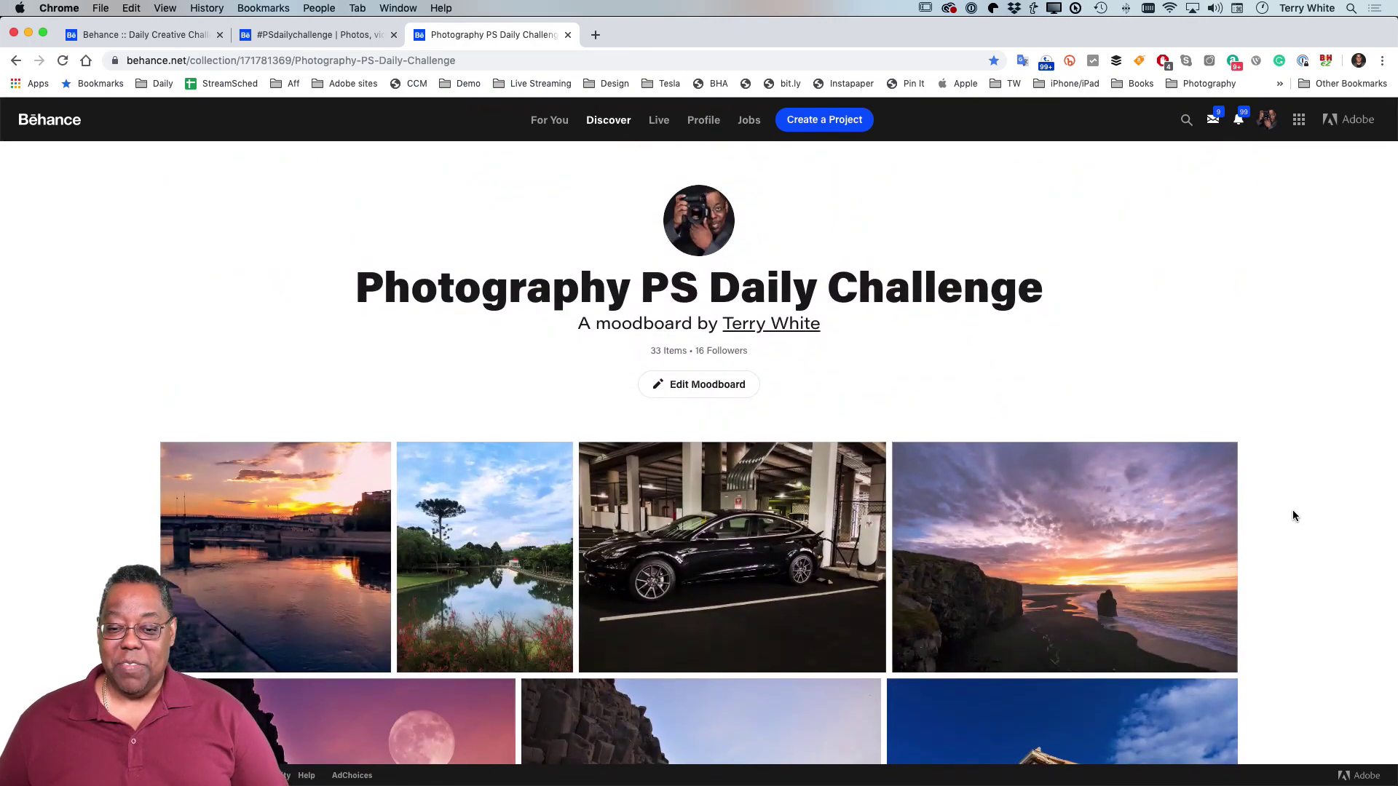
# - Switch to Discord to show the current-challenge channel of the Adobe Photoshop server
pyautogui.press('super+Tab')
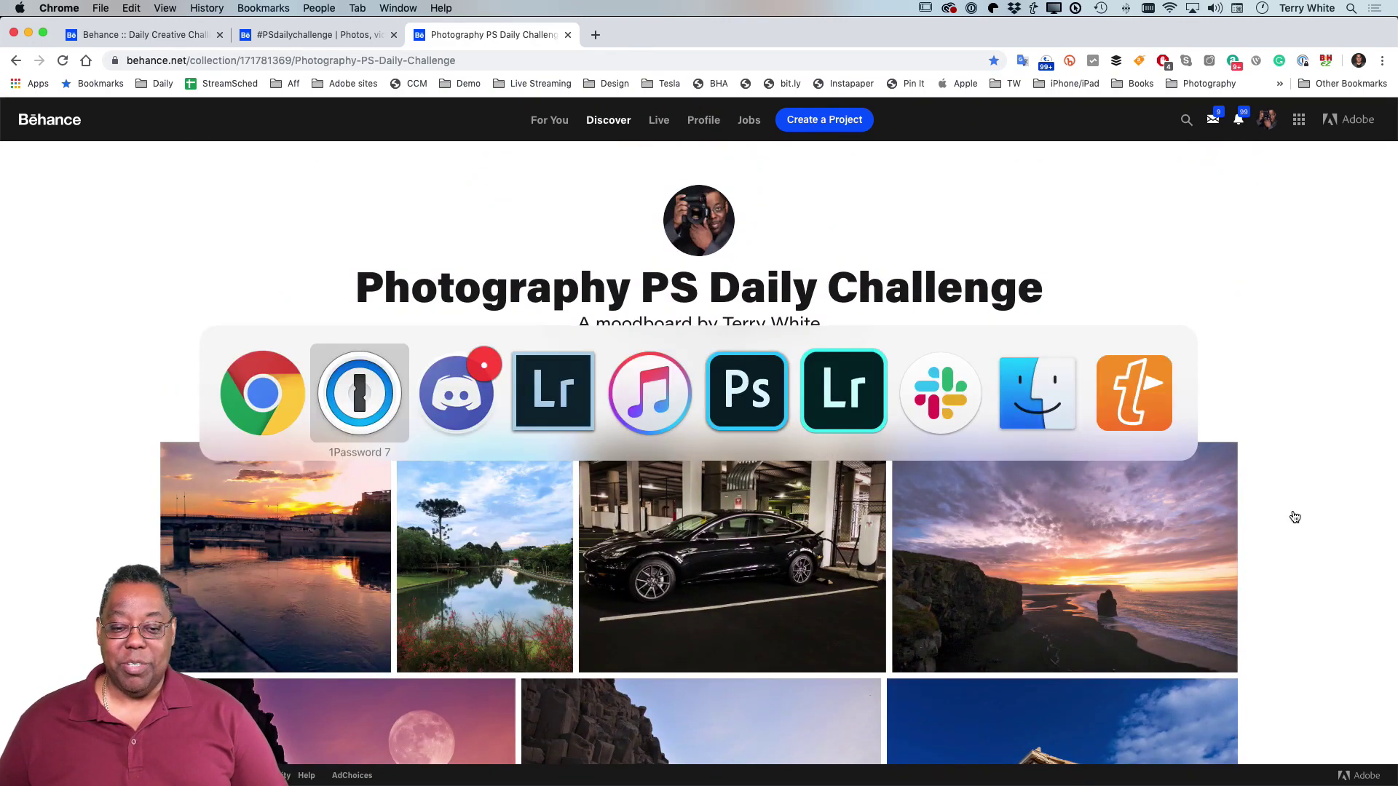
pyautogui.press('super+Tab')
pyautogui.press('super+Tab')
pyautogui.press('super+shift+Tab')
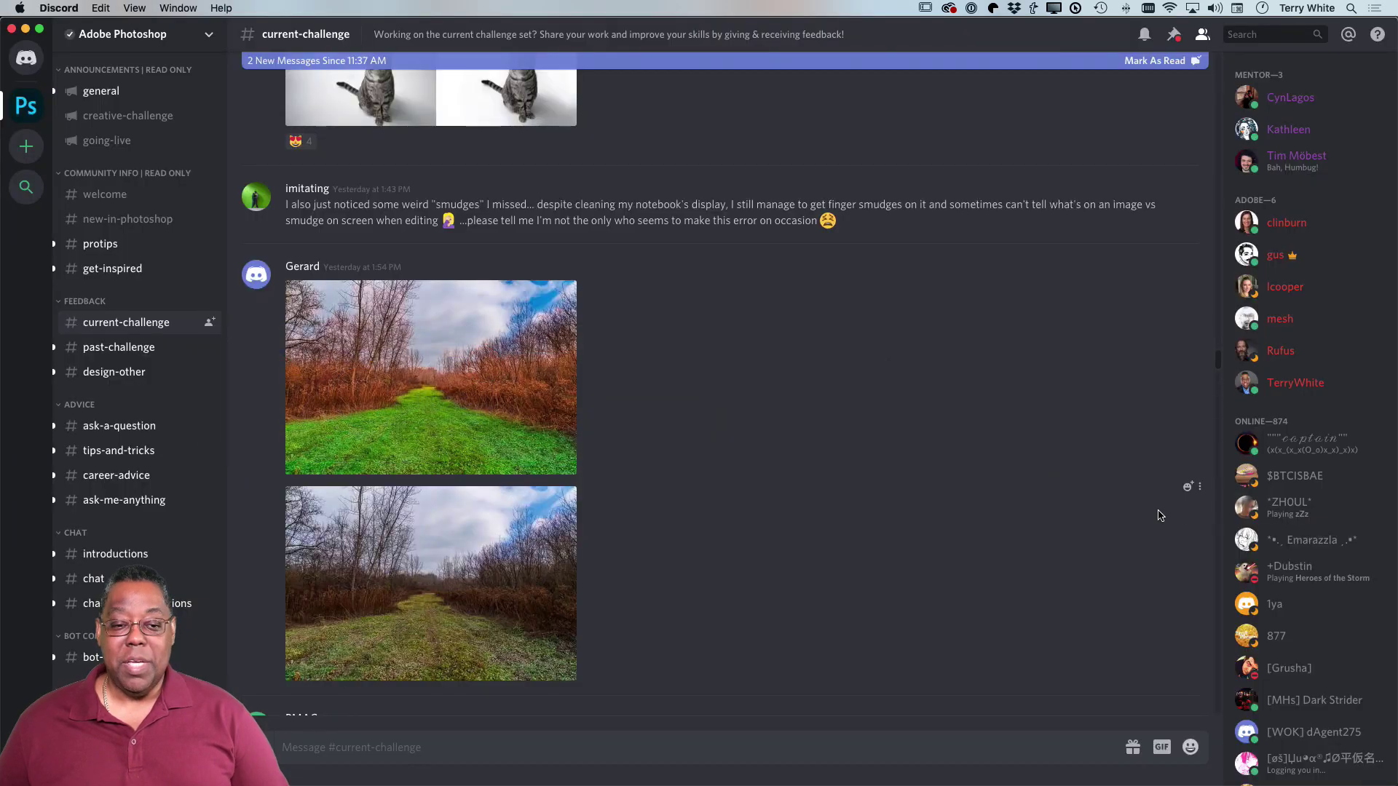
# - Look through the before-and-after photos and feedback that members posted in the current-challenge channel
pyautogui.scroll(10, 639, 428)
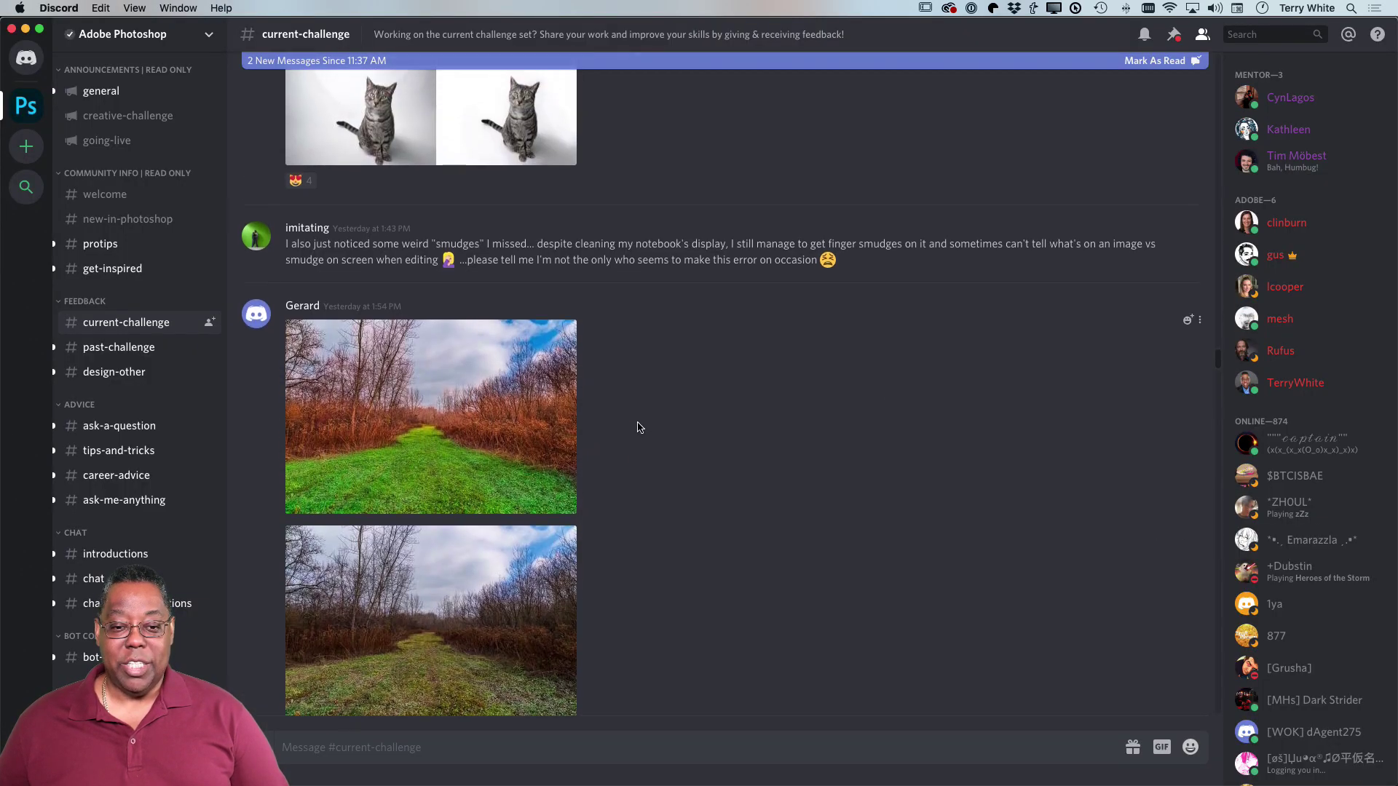
pyautogui.scroll(4, 639, 427)
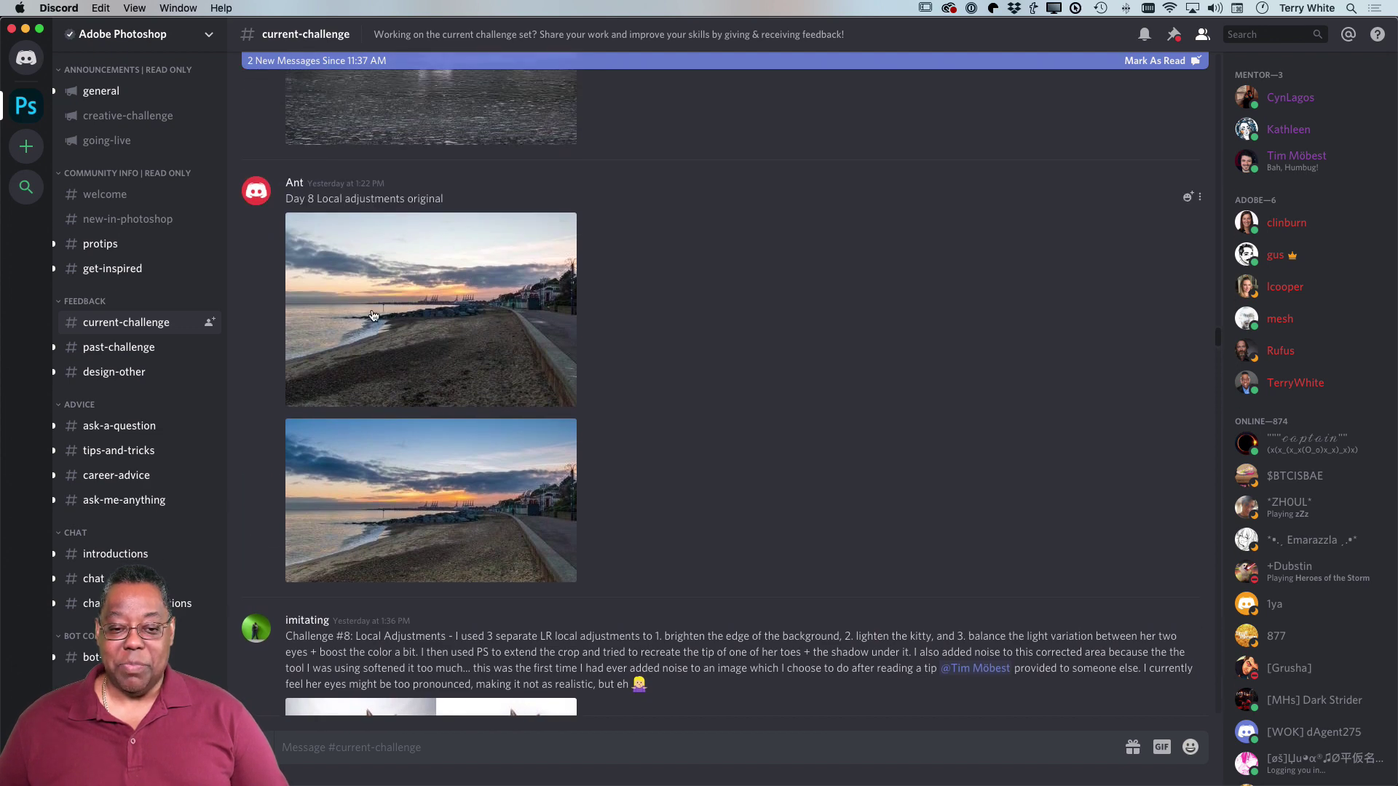
pyautogui.scroll(-15, 781, 483)
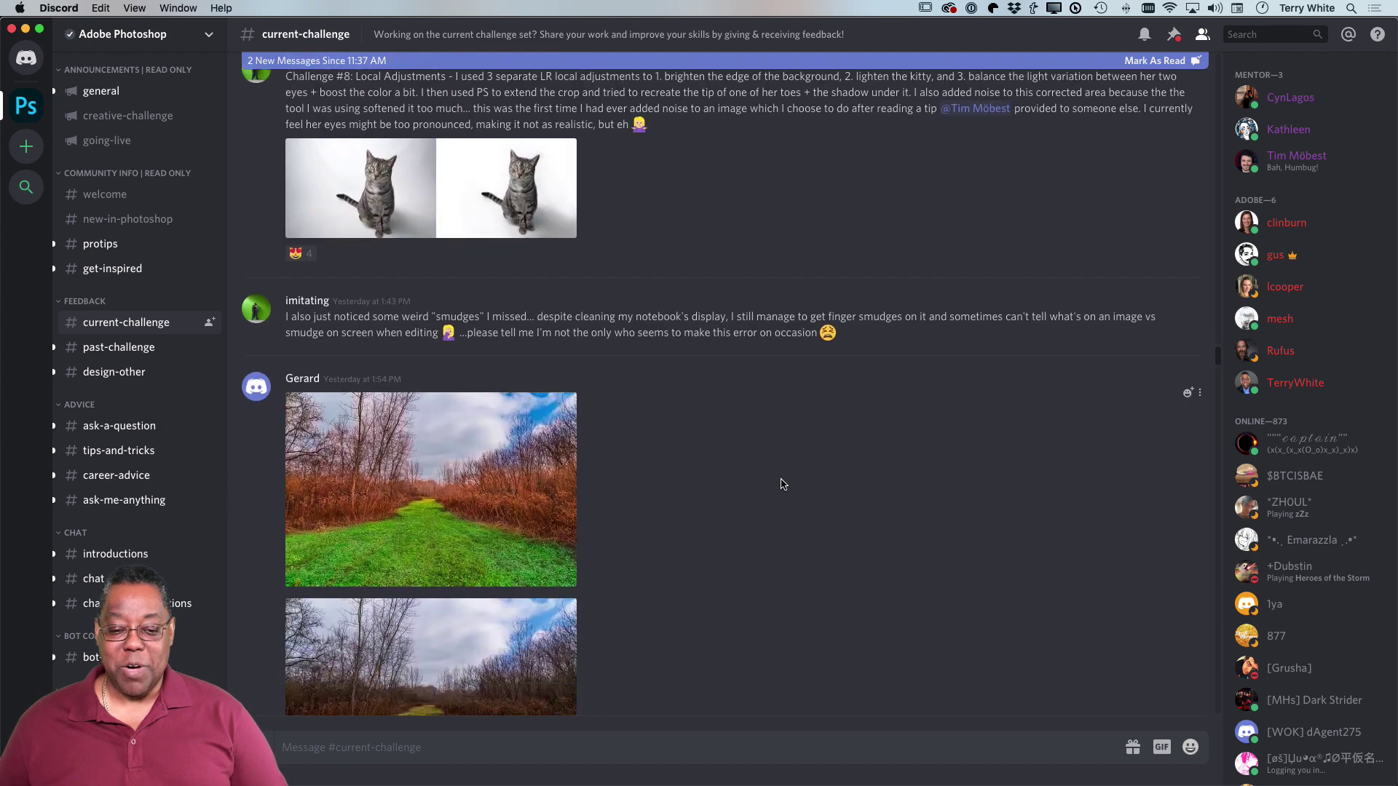
pyautogui.scroll(-15, 781, 484)
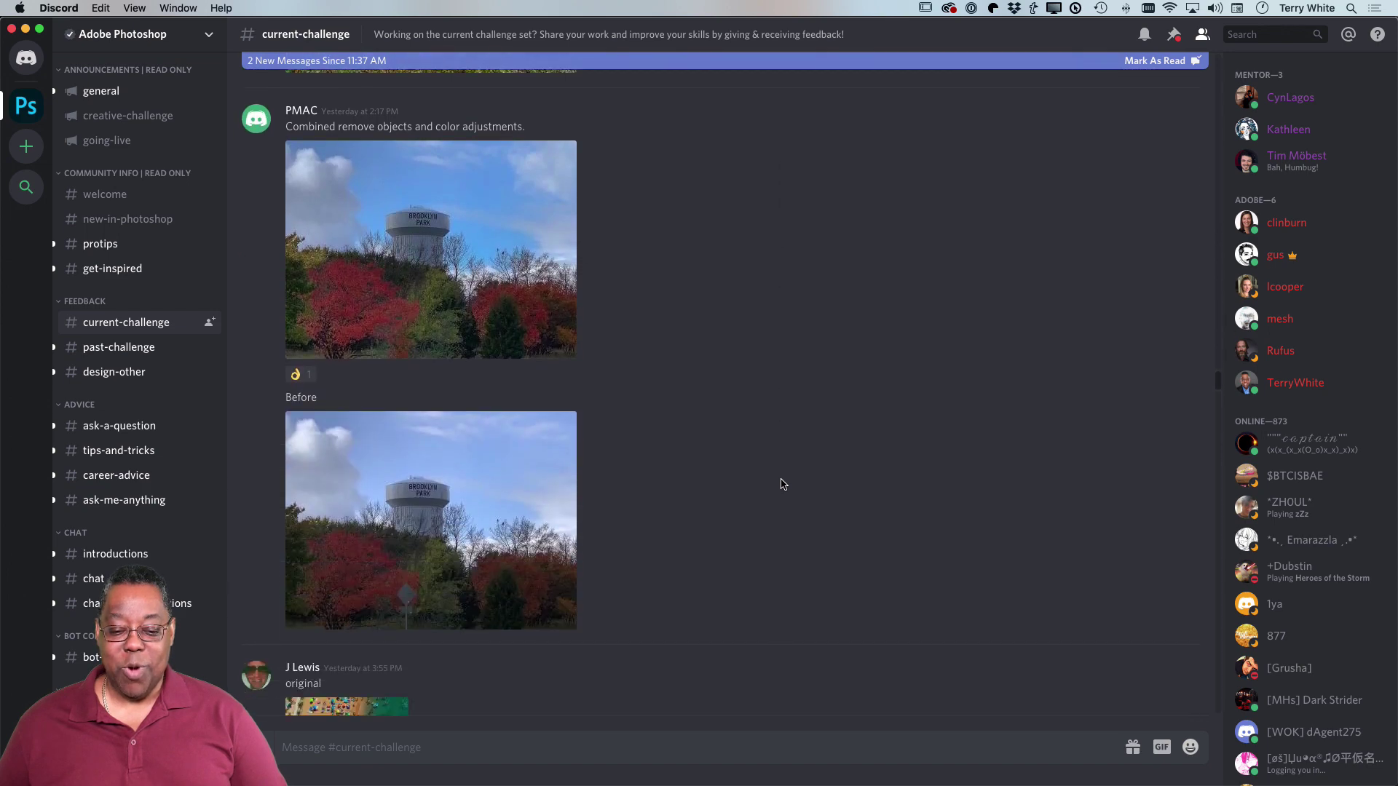
pyautogui.scroll(-12, 781, 483)
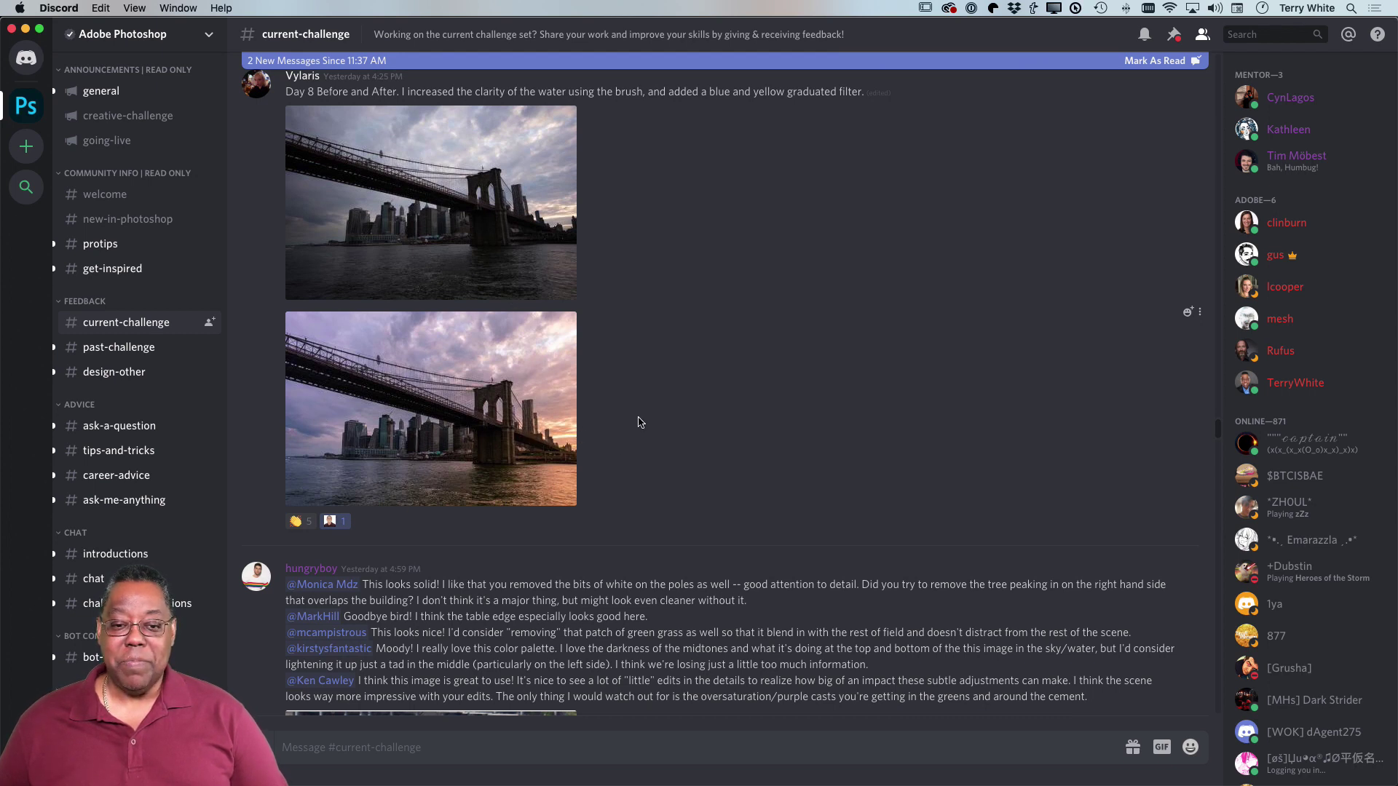
pyautogui.scroll(-10, 610, 415)
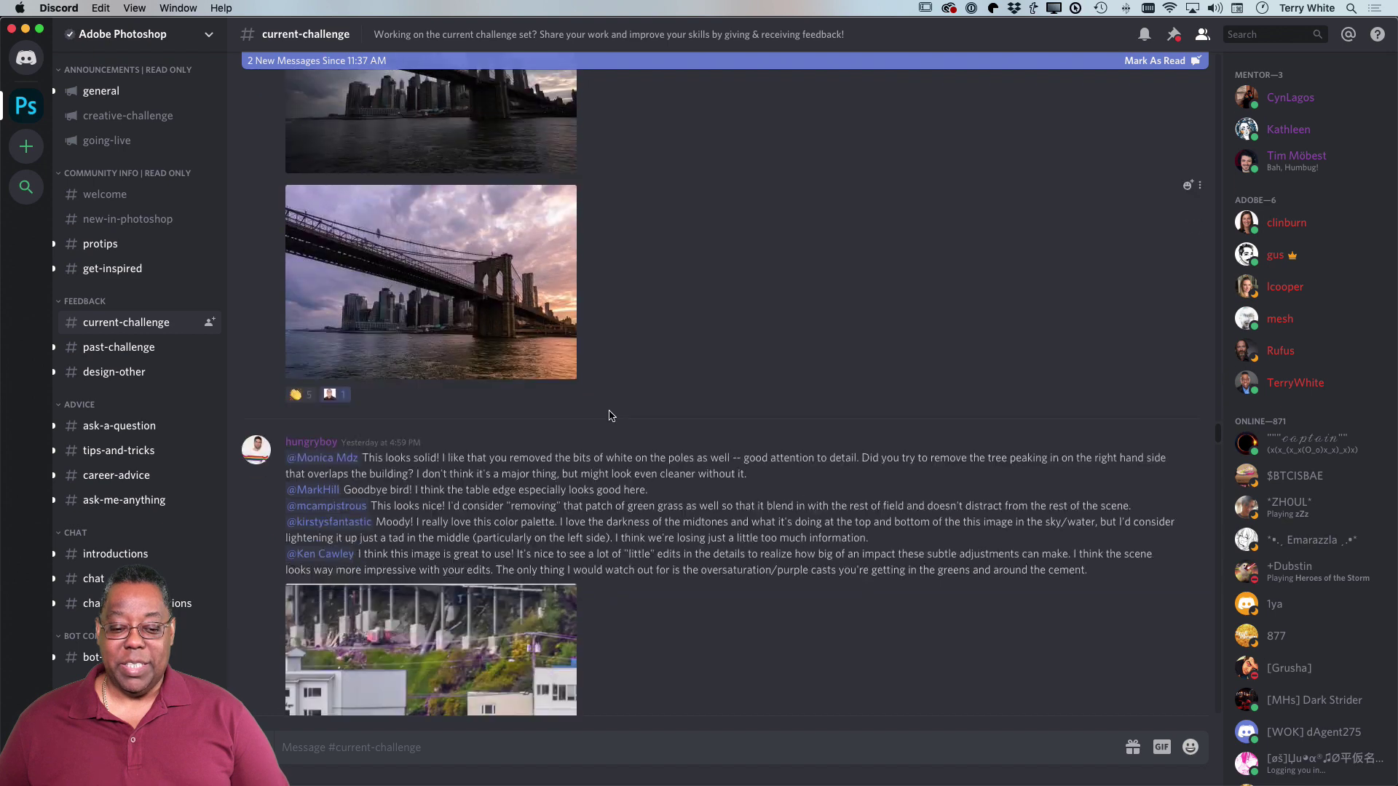
pyautogui.scroll(-10, 610, 415)
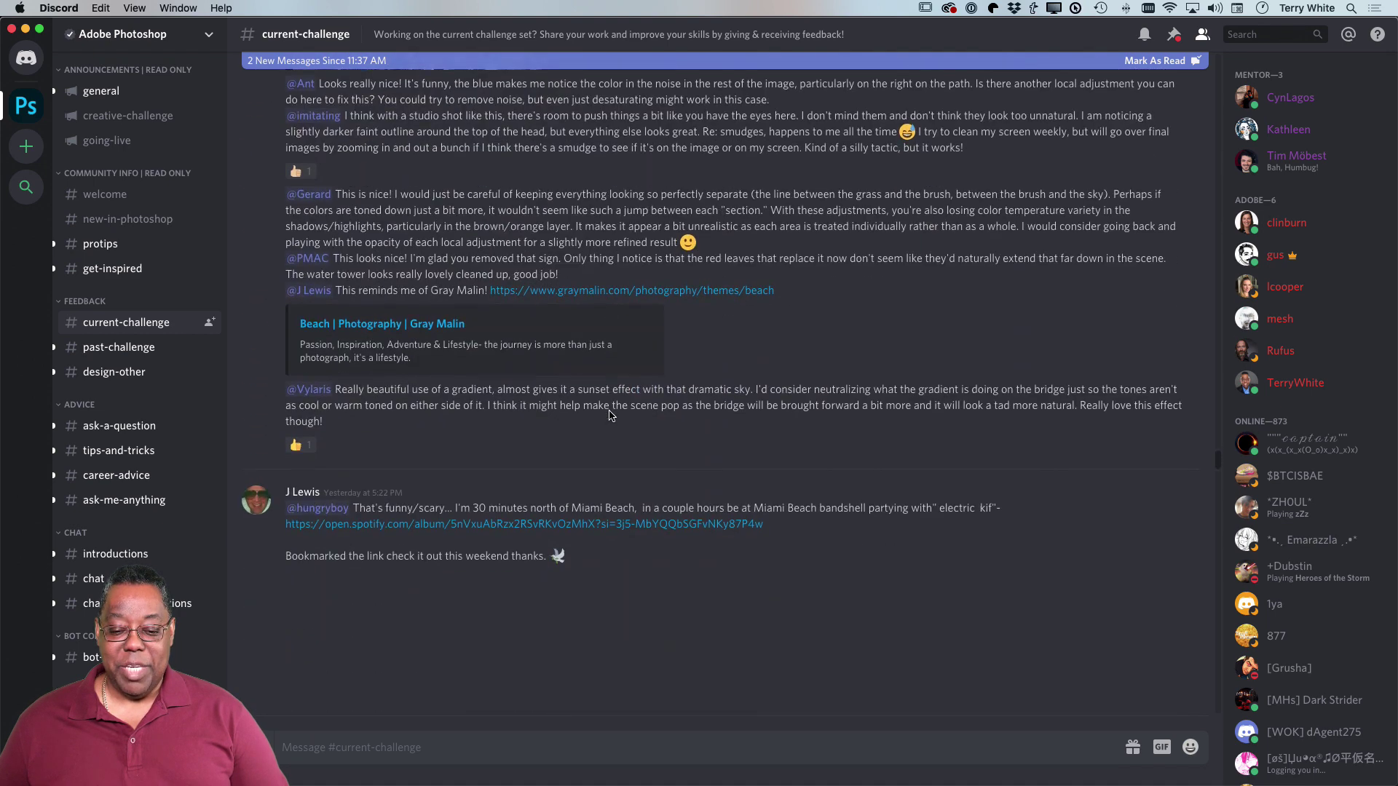
pyautogui.scroll(-10, 610, 415)
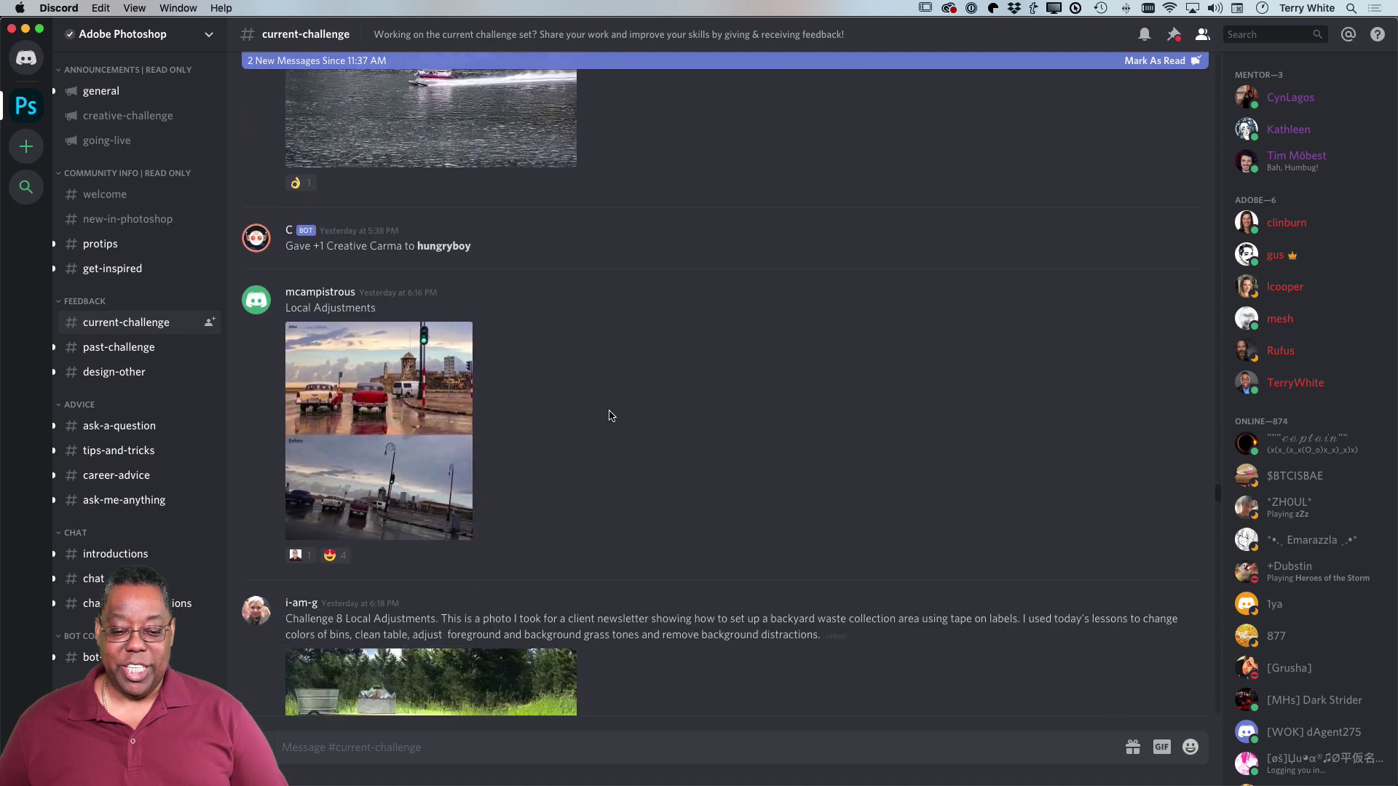
pyautogui.scroll(-6, 610, 415)
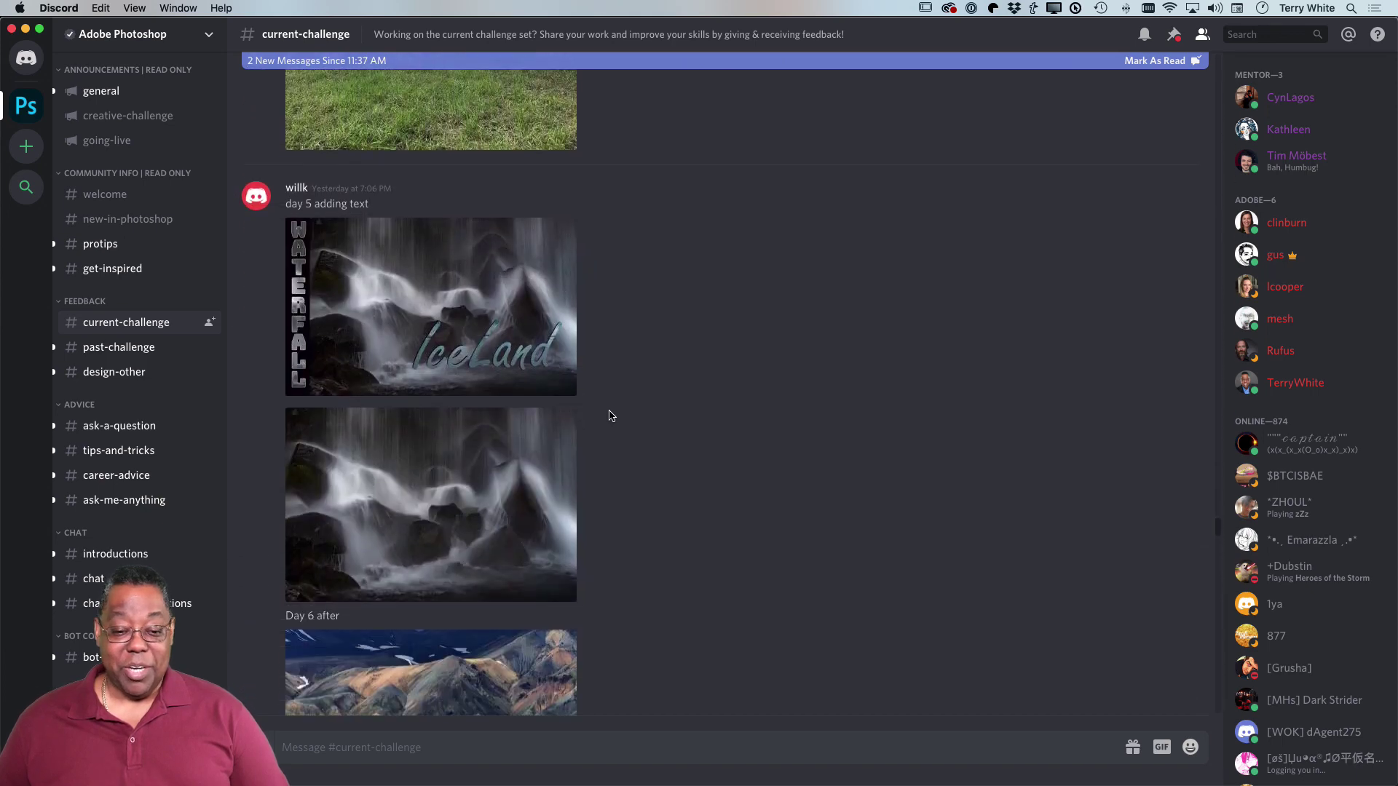
pyautogui.scroll(-10, 508, 376)
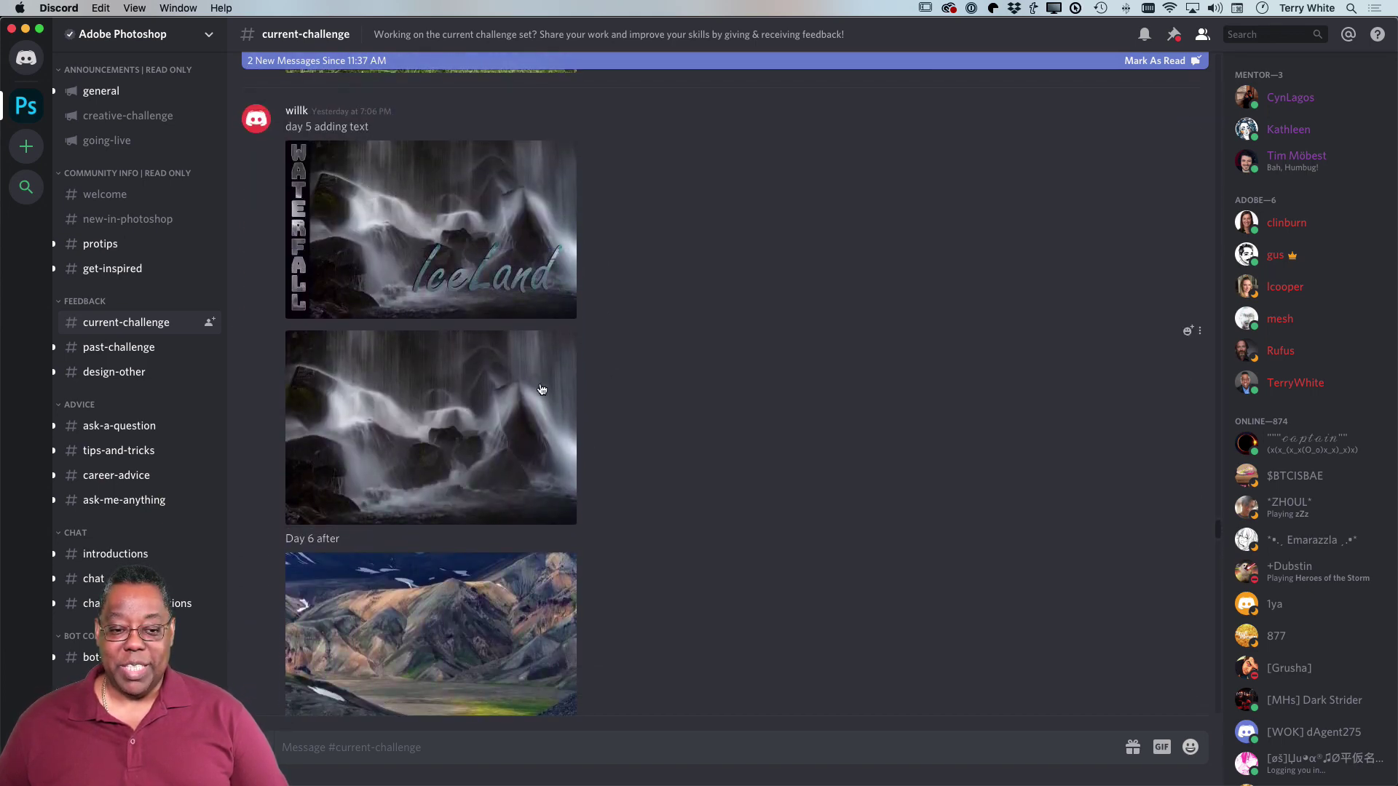
# - Read on through the Day 5 to Day 8 edits and the mentor's critique in the current-challenge channel
pyautogui.scroll(-10, 592, 395)
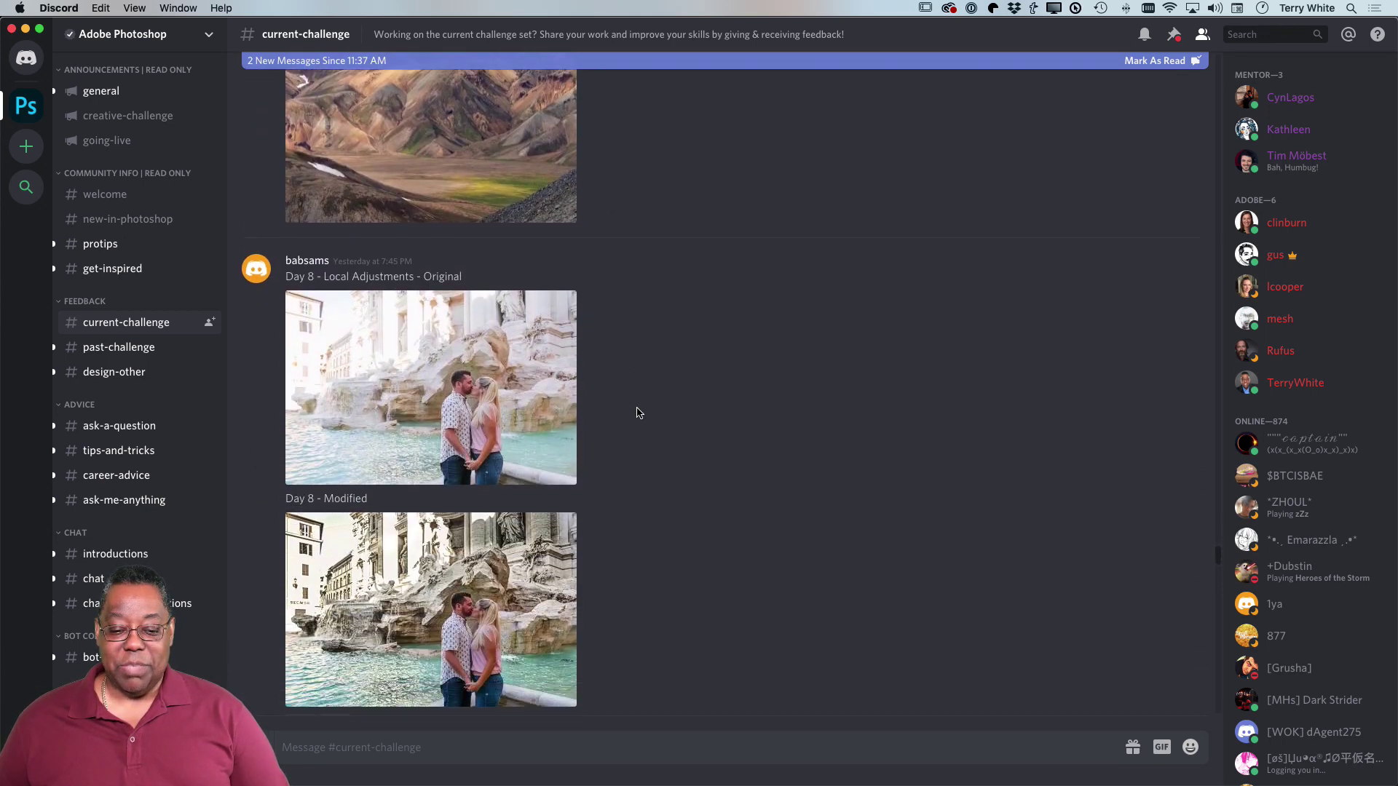
pyautogui.scroll(-10, 637, 412)
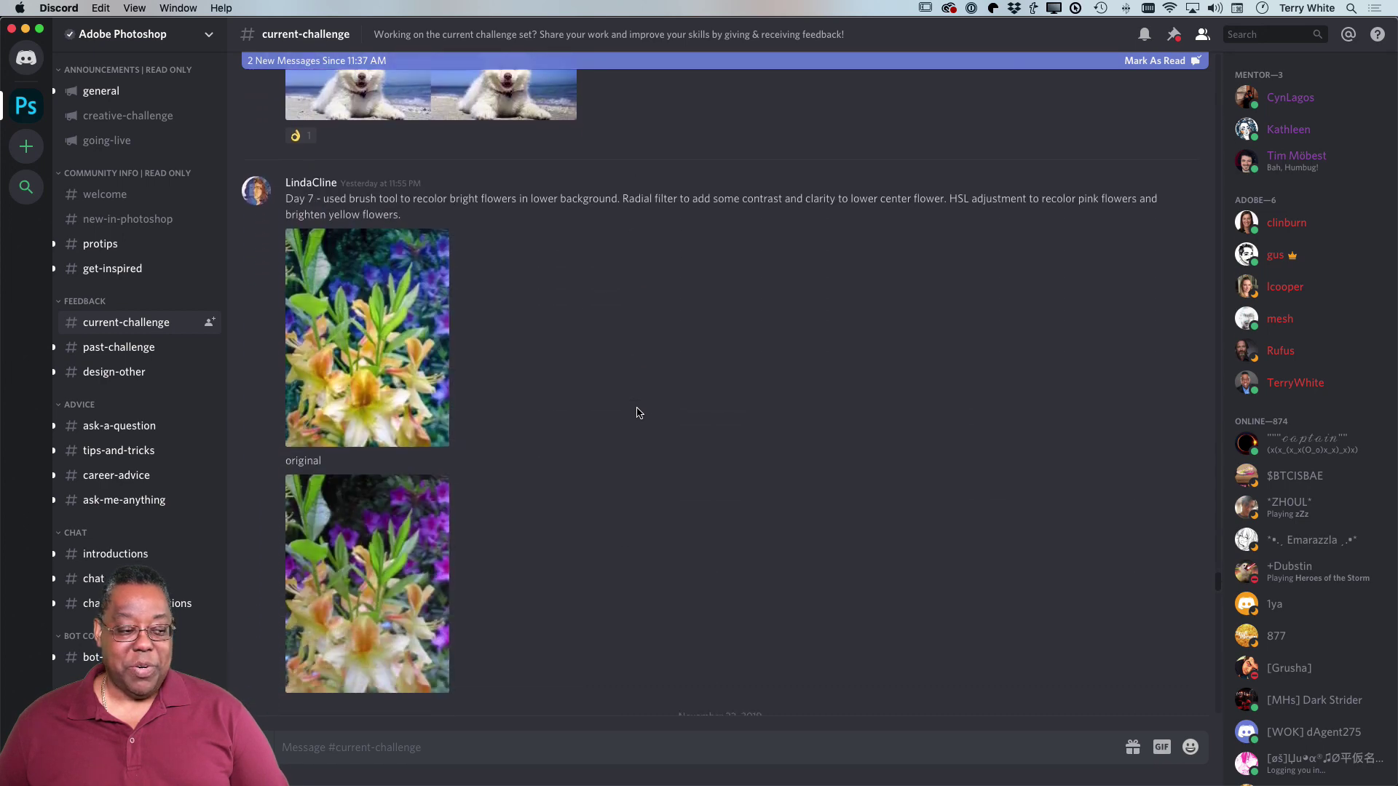
pyautogui.scroll(-10, 637, 413)
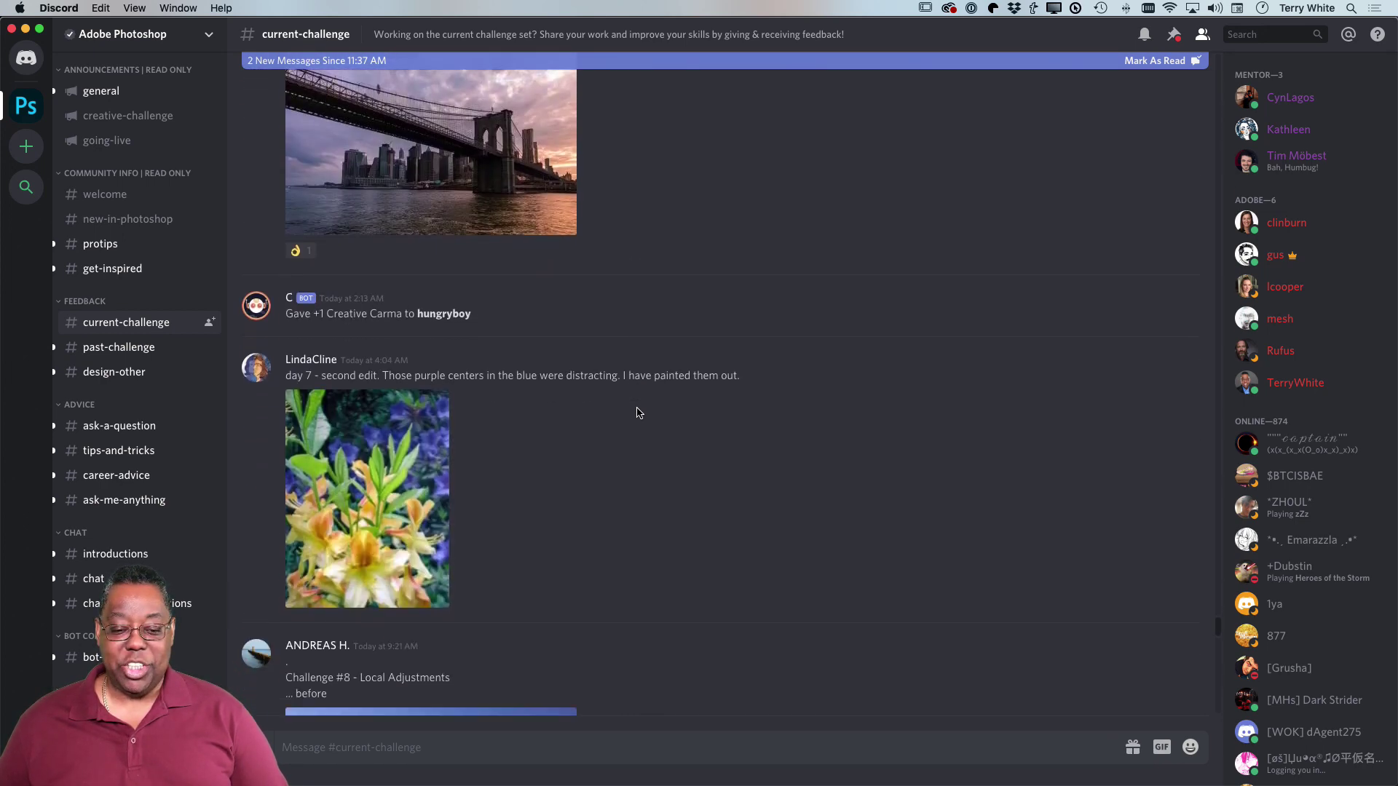
pyautogui.scroll(-1, 637, 413)
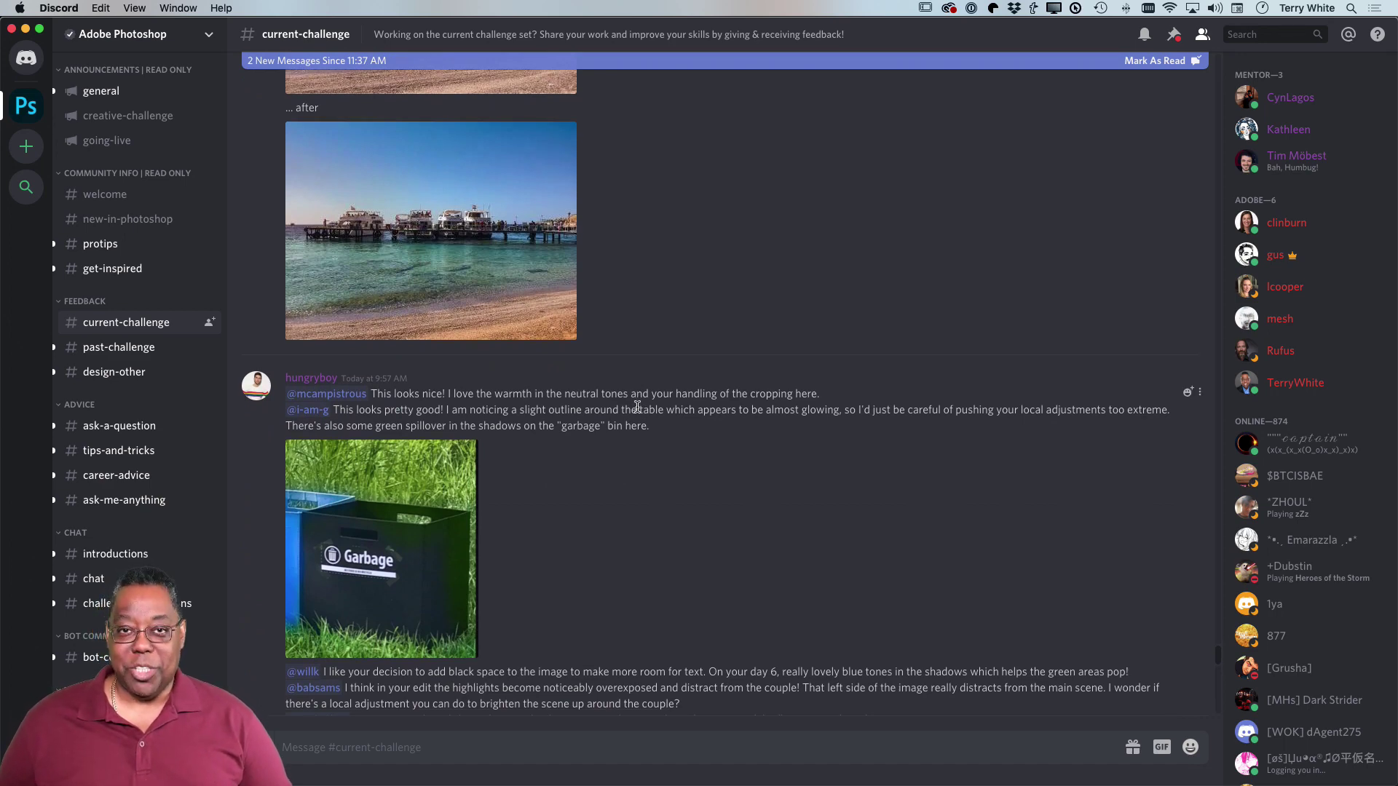
# - Switch to Lightroom Classic, select the yellow-background portrait and the warehouse photo, and preview both full screen
pyautogui.press('super+Tab')
pyautogui.press('super+Tab')
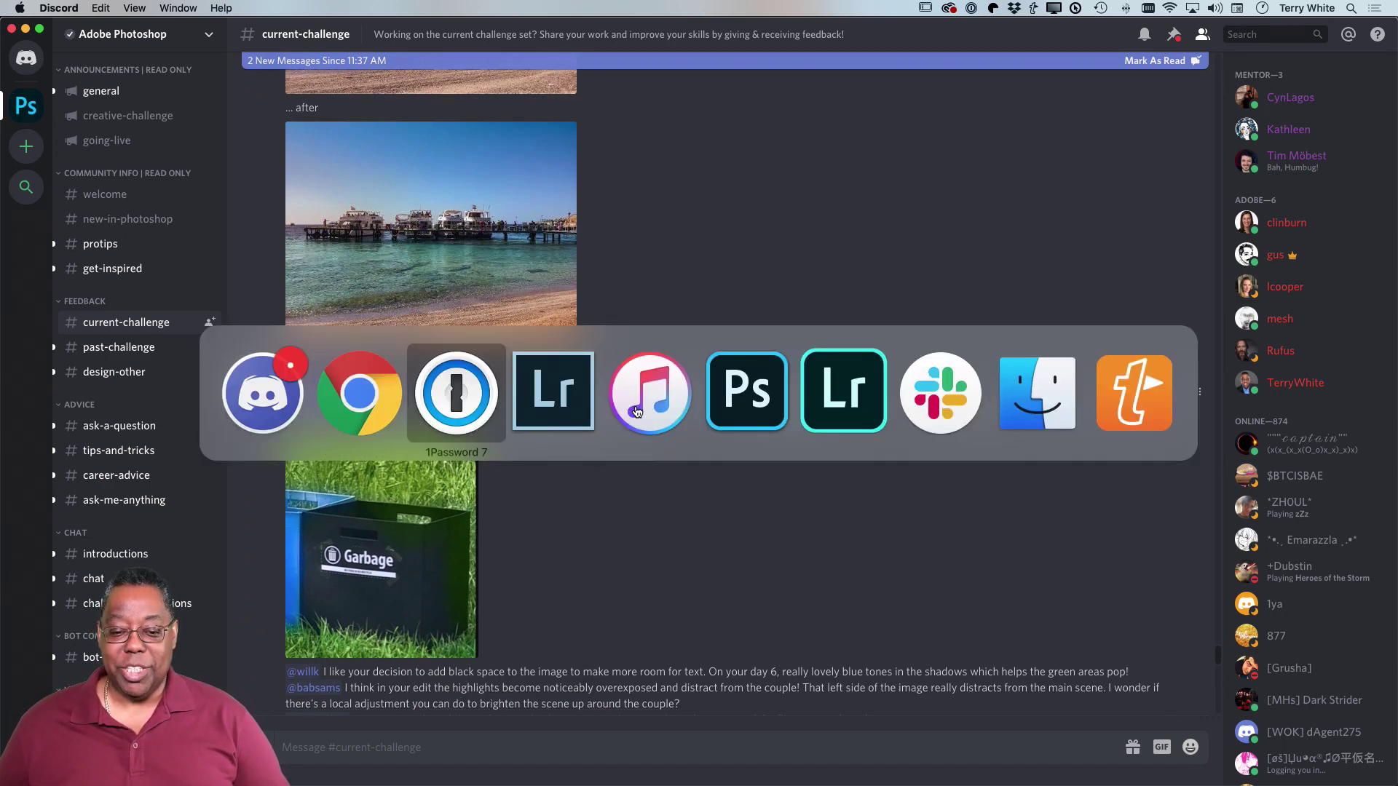
pyautogui.press('super+Tab')
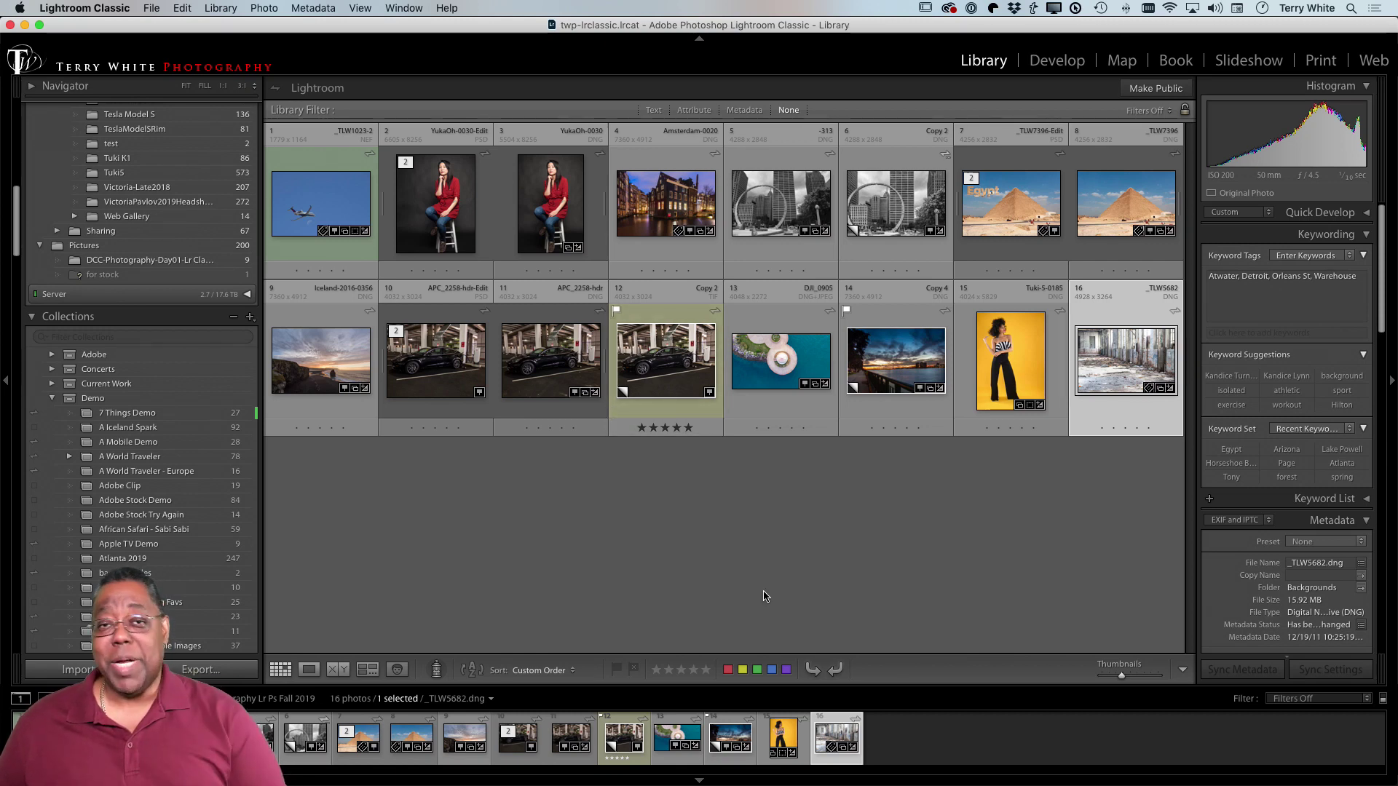
pyautogui.click(1016, 391)
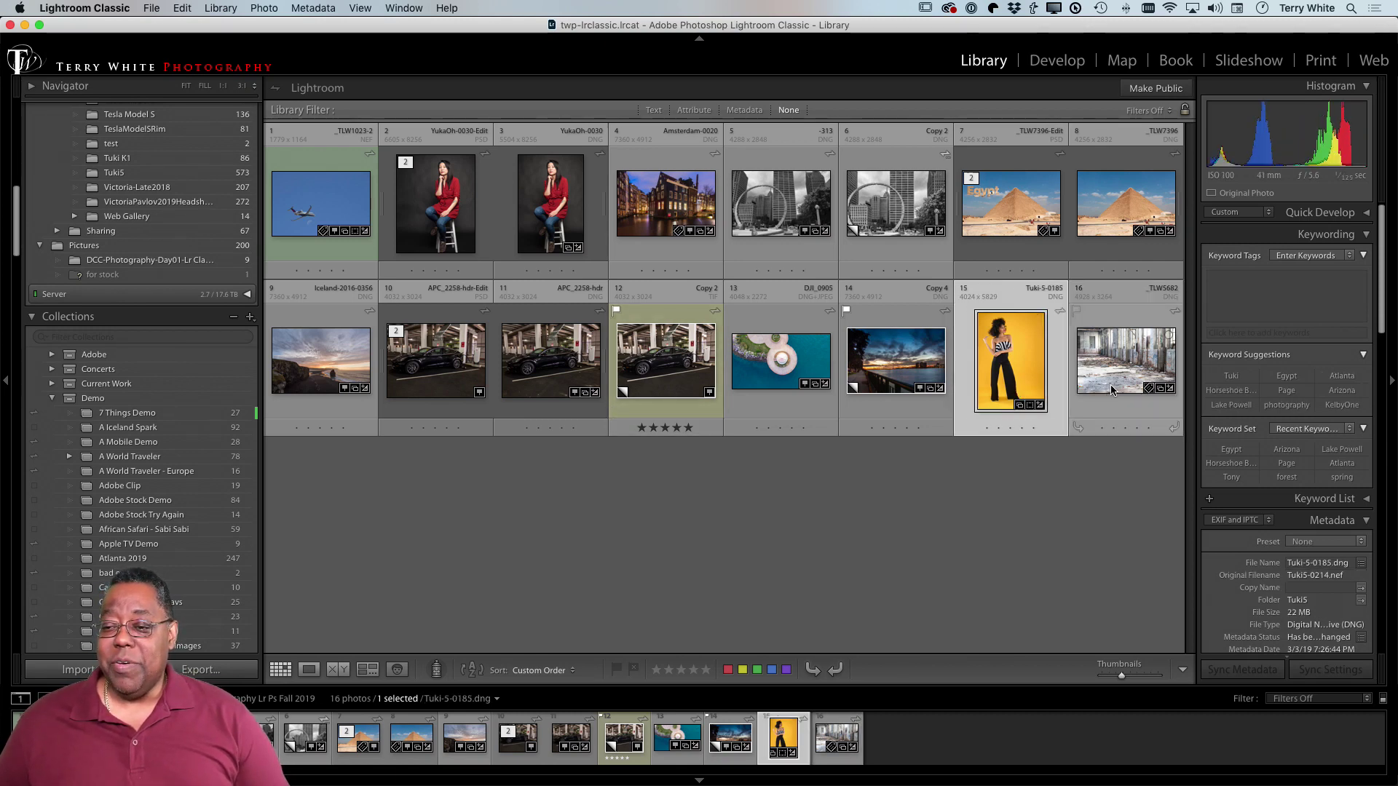
pyautogui.keyDown('shift'); pyautogui.click(1110, 422); pyautogui.keyUp('shift')
pyautogui.press('f')
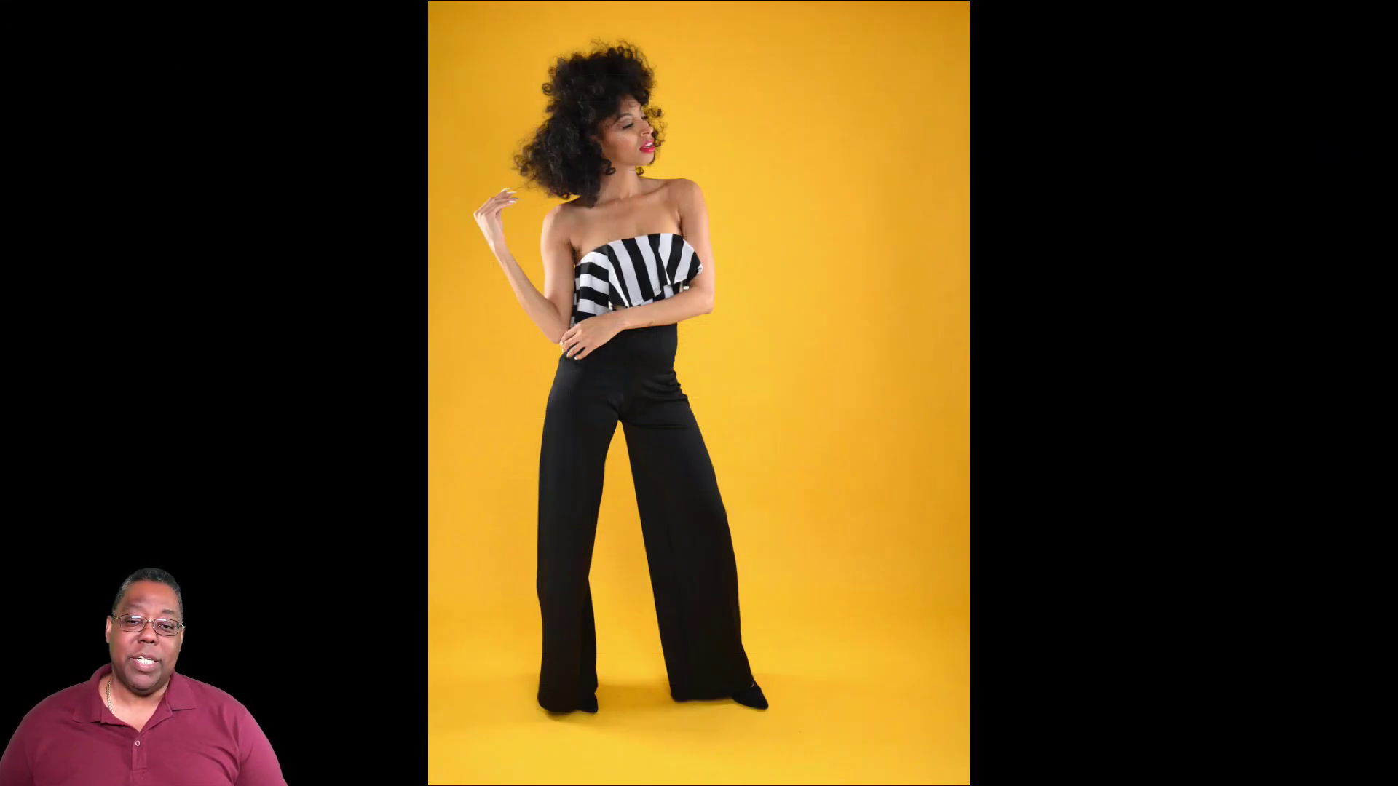
pyautogui.press('Right')
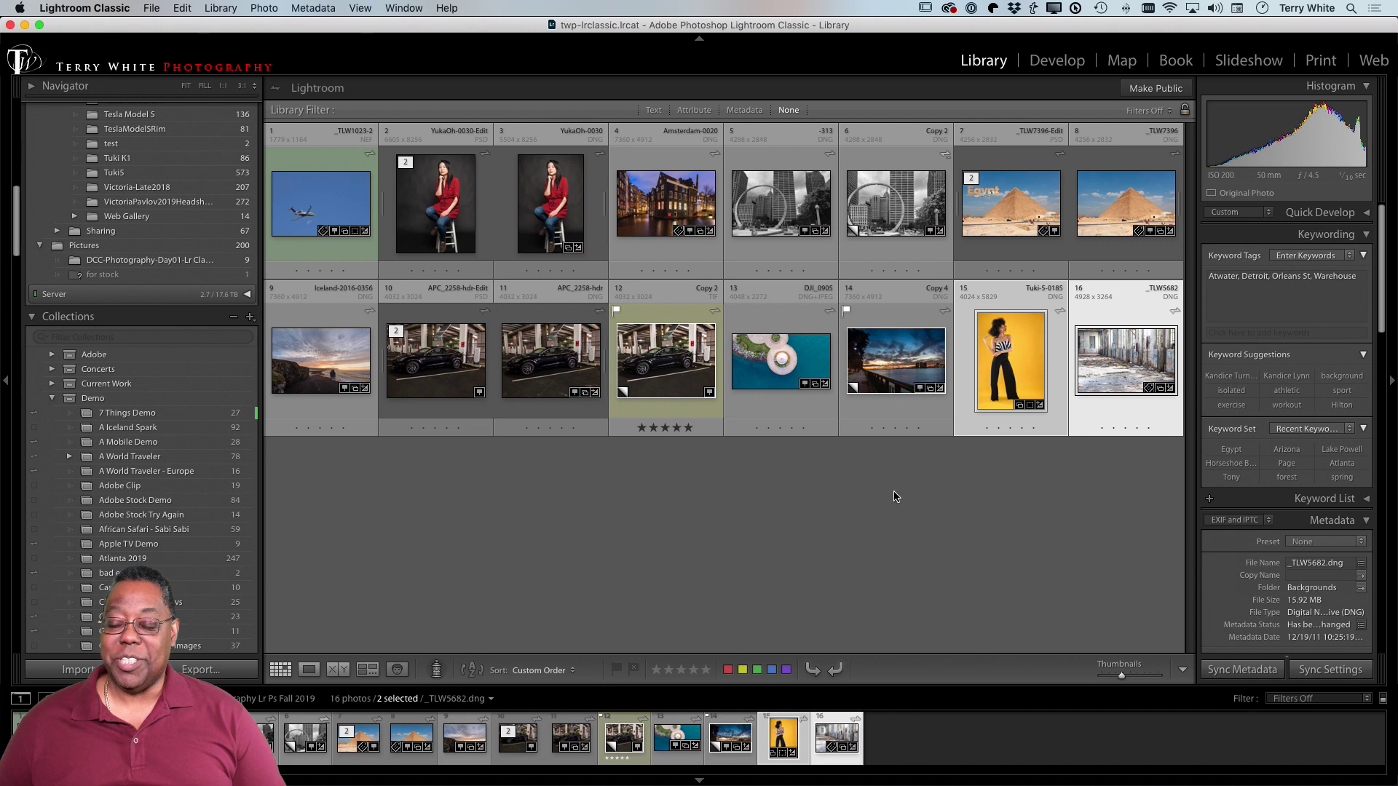
# - Open the warehouse photo _TLW5682.dng and the yellow-background portrait from Lightroom Classic as separate documents in Photoshop
pyautogui.click(990, 493)
pyautogui.click(1112, 366)
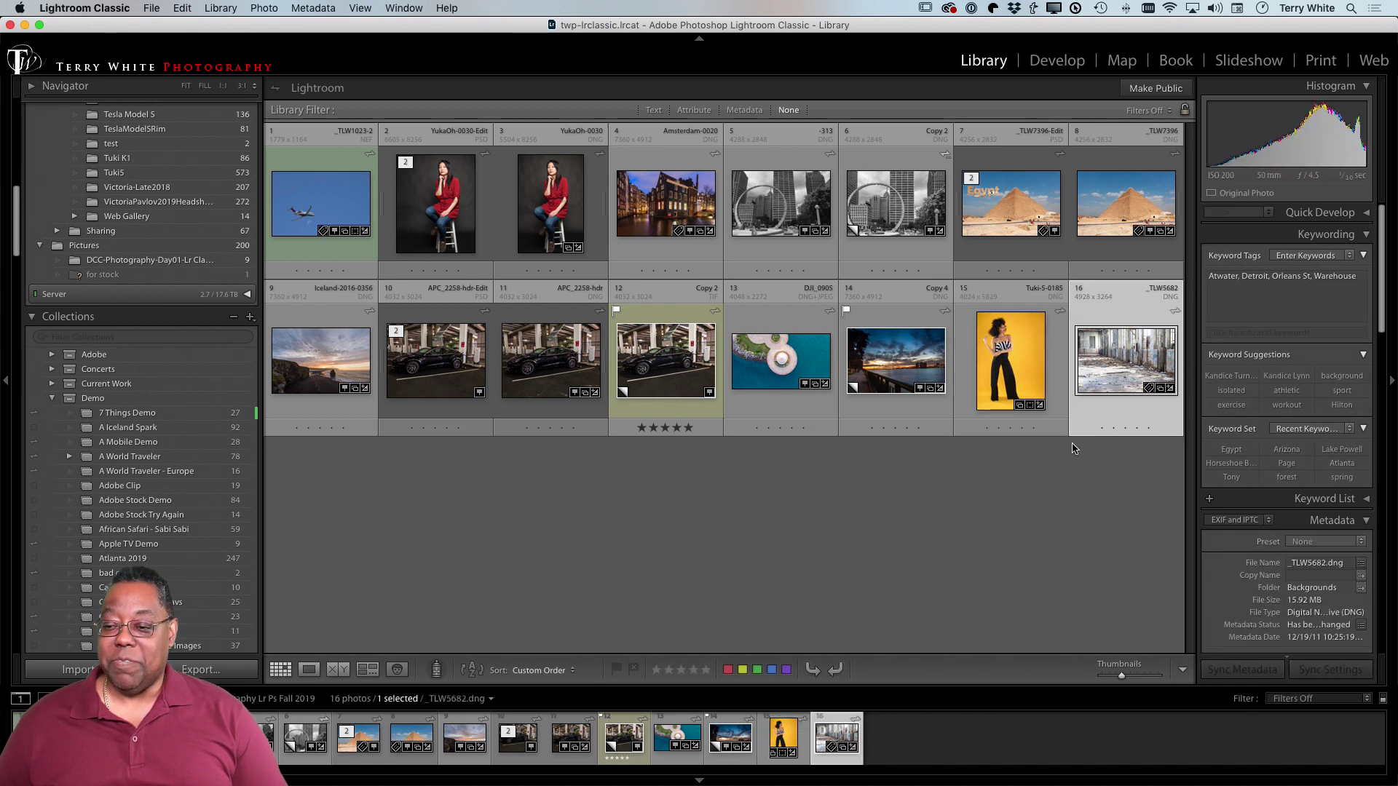
pyautogui.press('super+e')
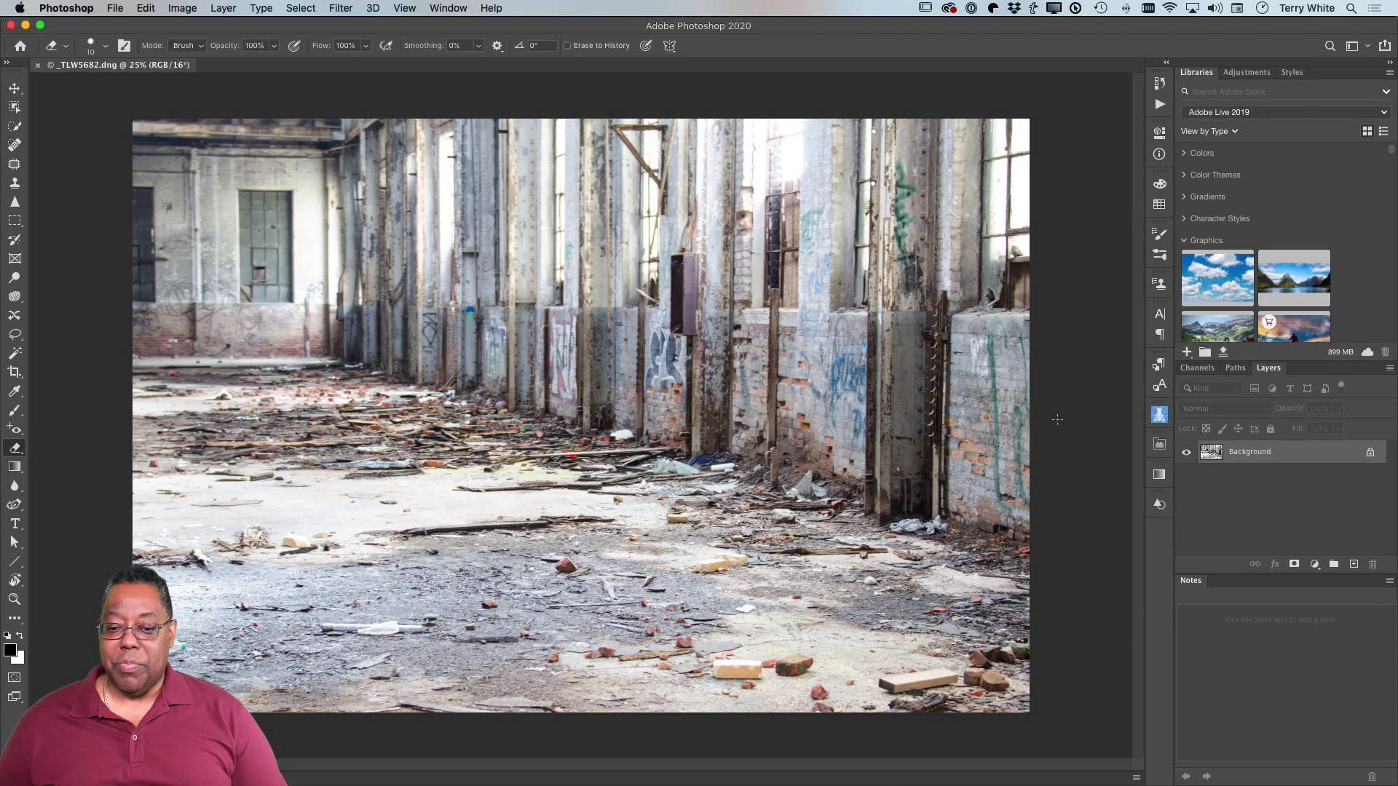
pyautogui.press('super+Tab')
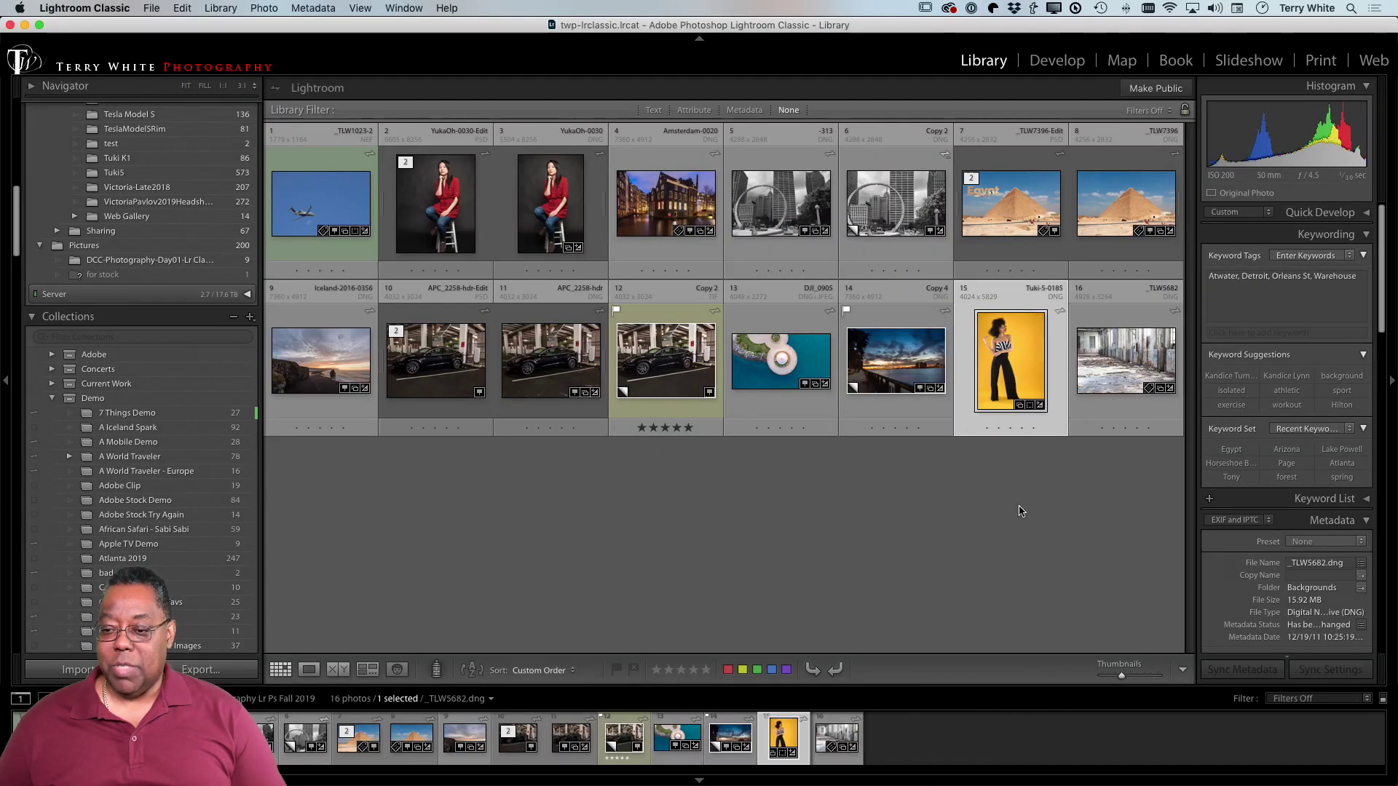
pyautogui.press('super+e')
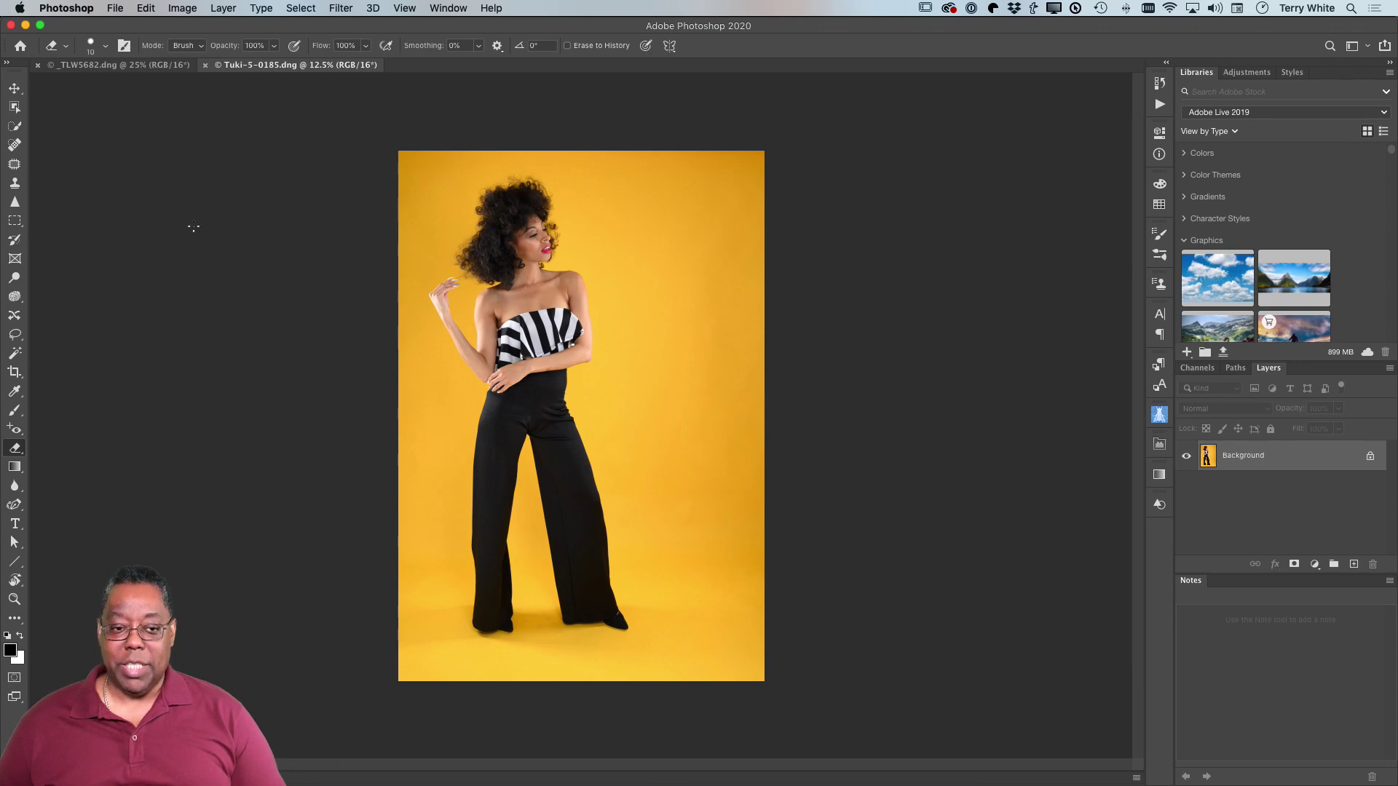
# - Compare the opened warehouse and portrait documents and fit the warehouse photo to the window
pyautogui.click(125, 65)
pyautogui.click(270, 65)
pyautogui.click(154, 66)
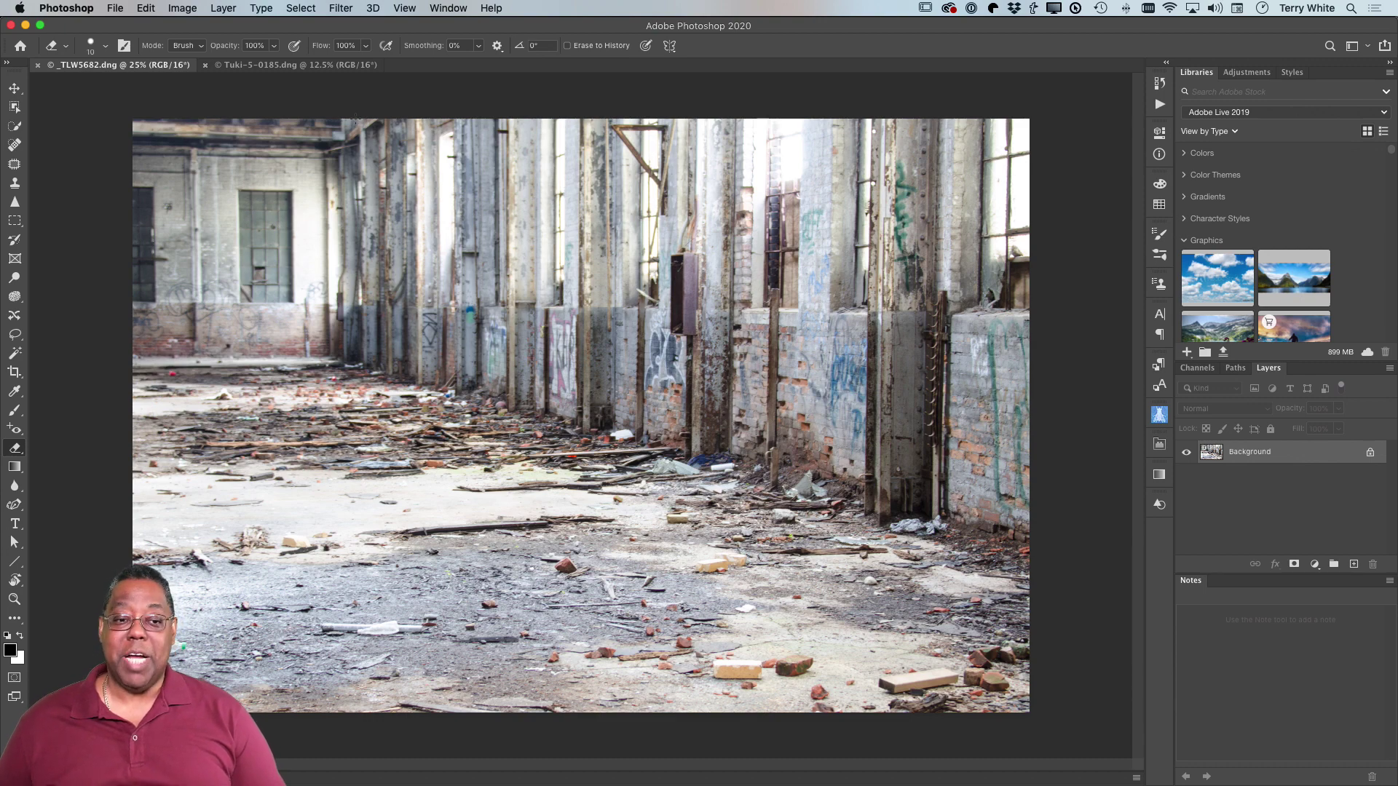
pyautogui.press('super+0')
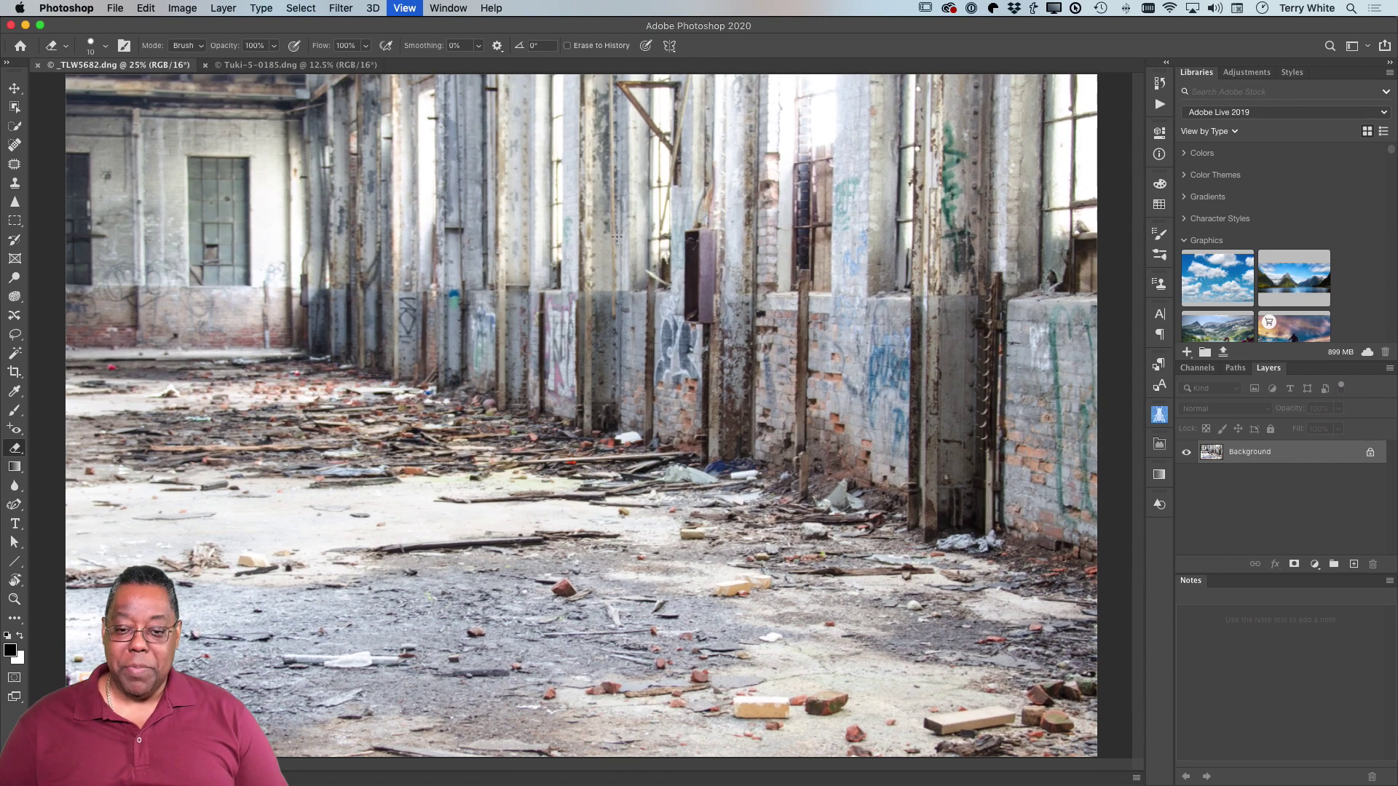
pyautogui.click(114, 9)
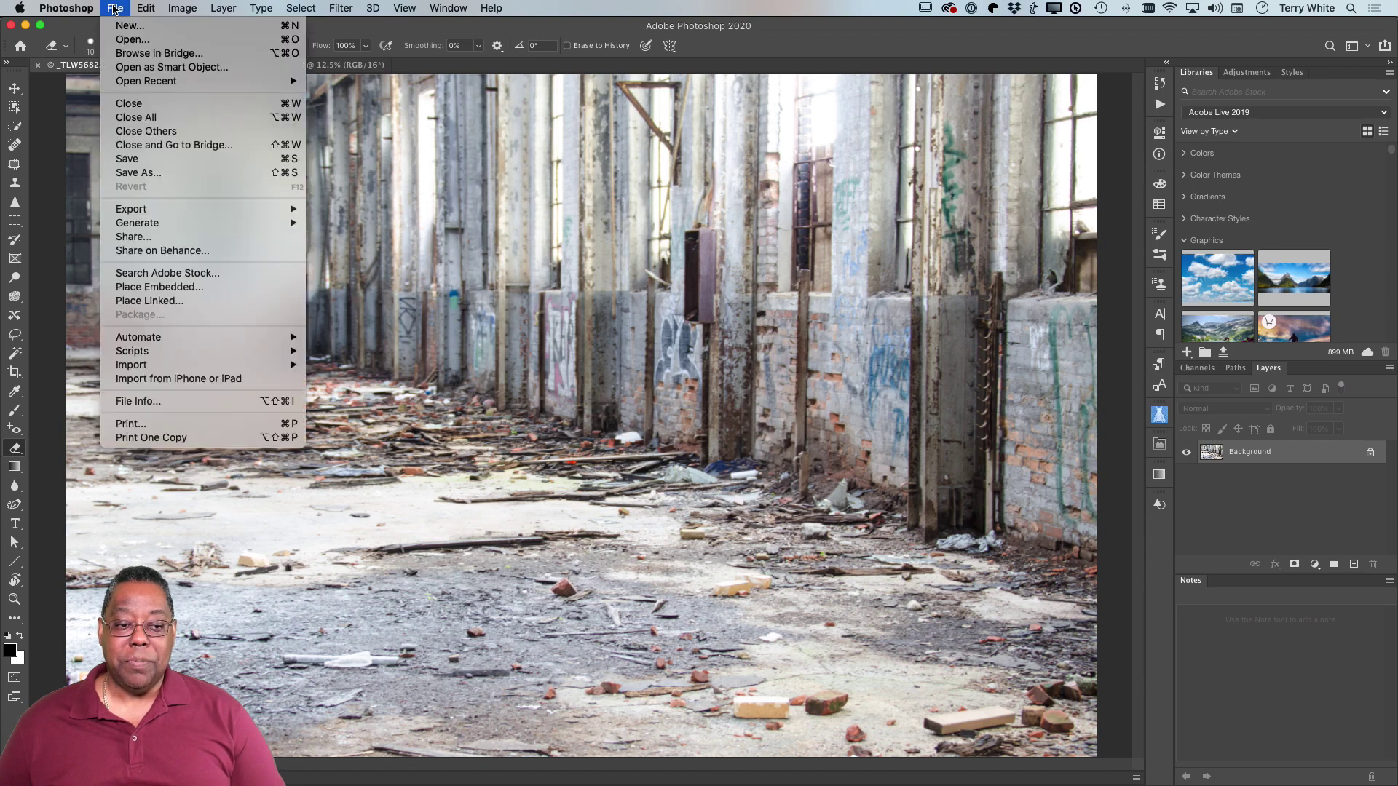
pyautogui.click(208, 289)
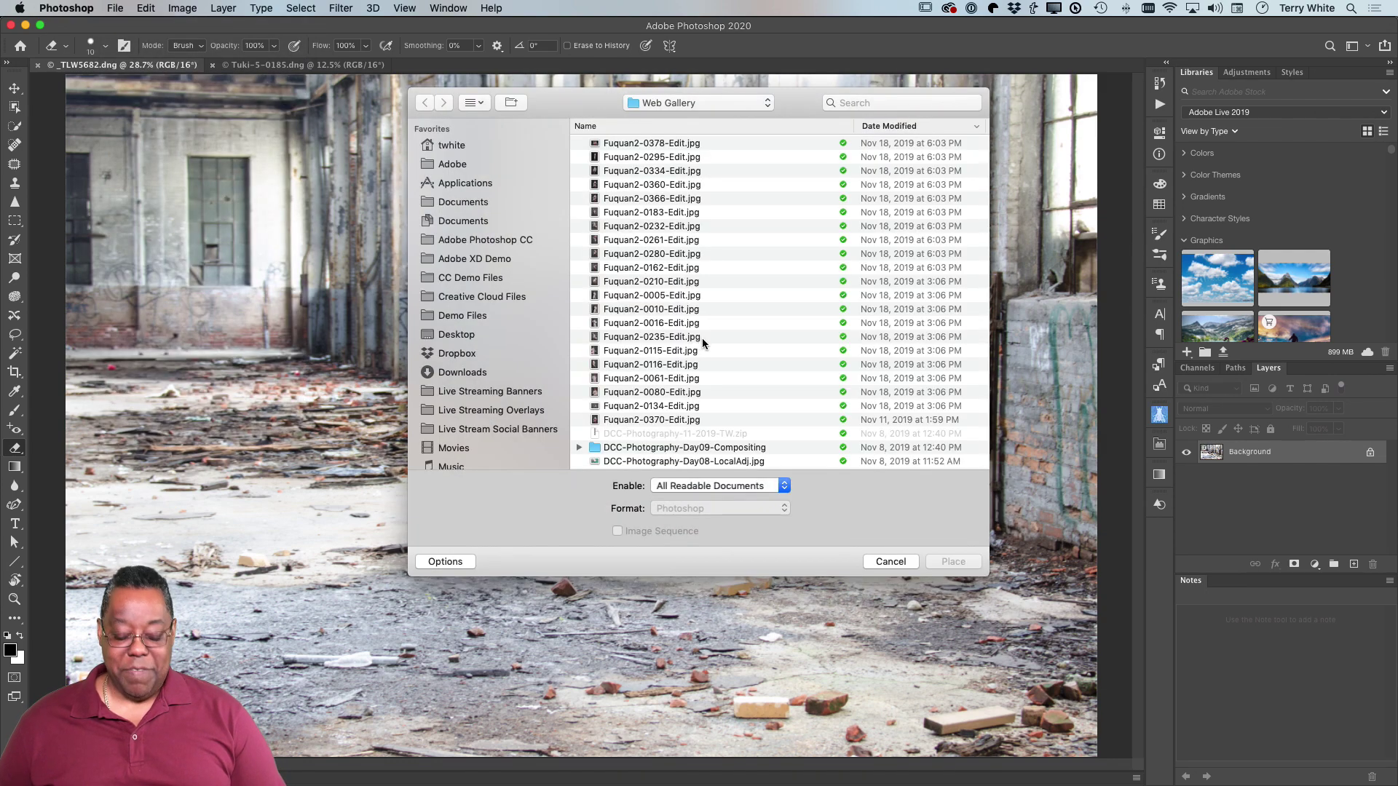
pyautogui.click(890, 562)
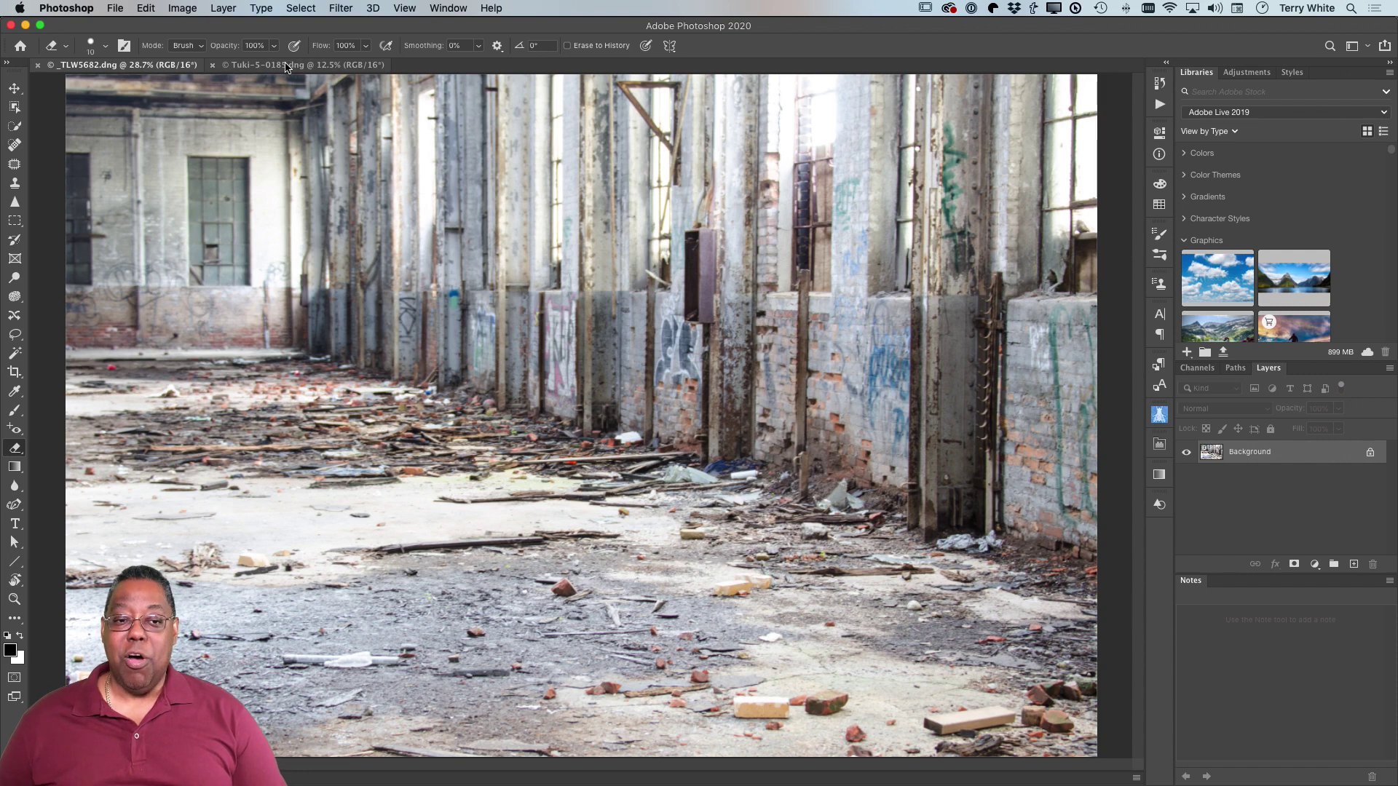
# - Show the portrait and warehouse documents in turn and check the commands available for the portrait's Background layer
pyautogui.click(262, 66)
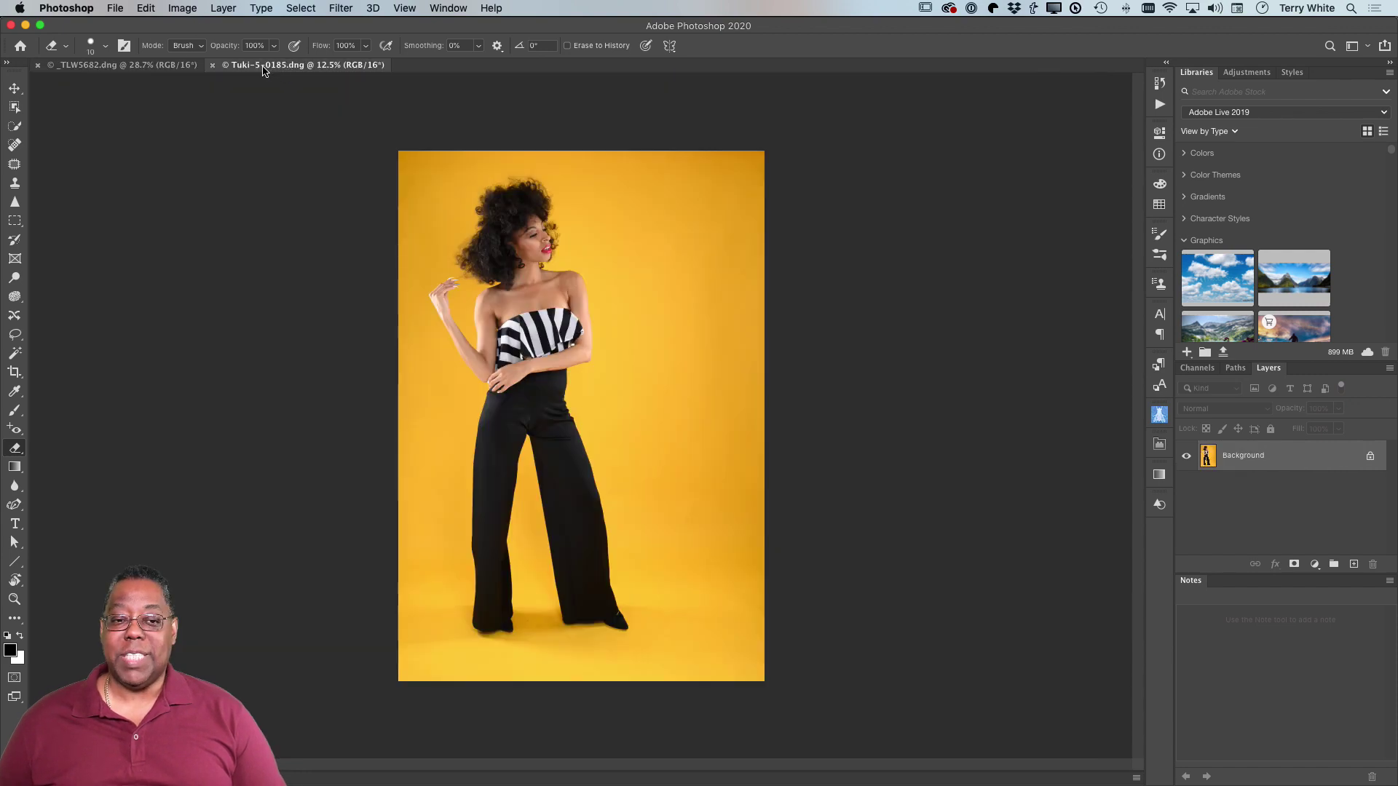
pyautogui.click(175, 66)
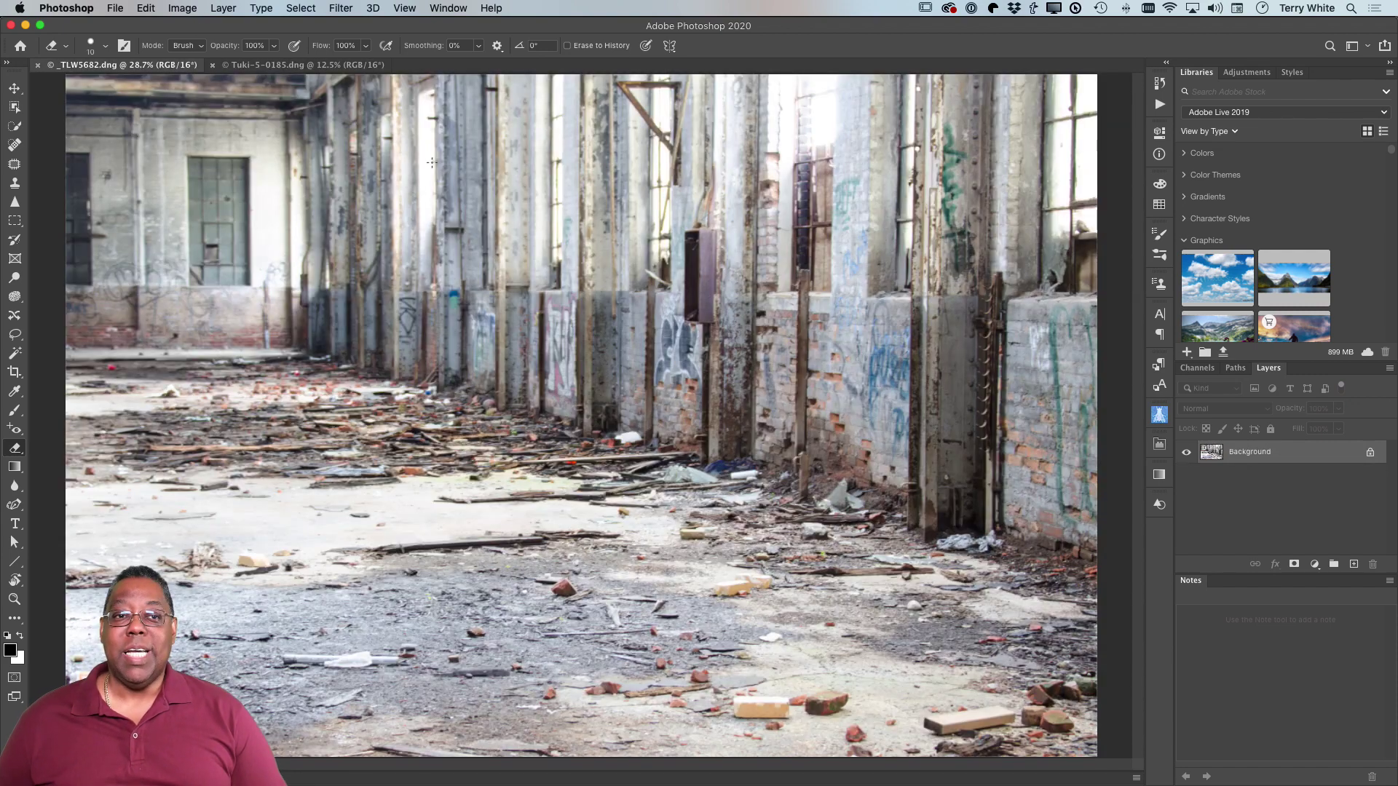
pyautogui.click(334, 66)
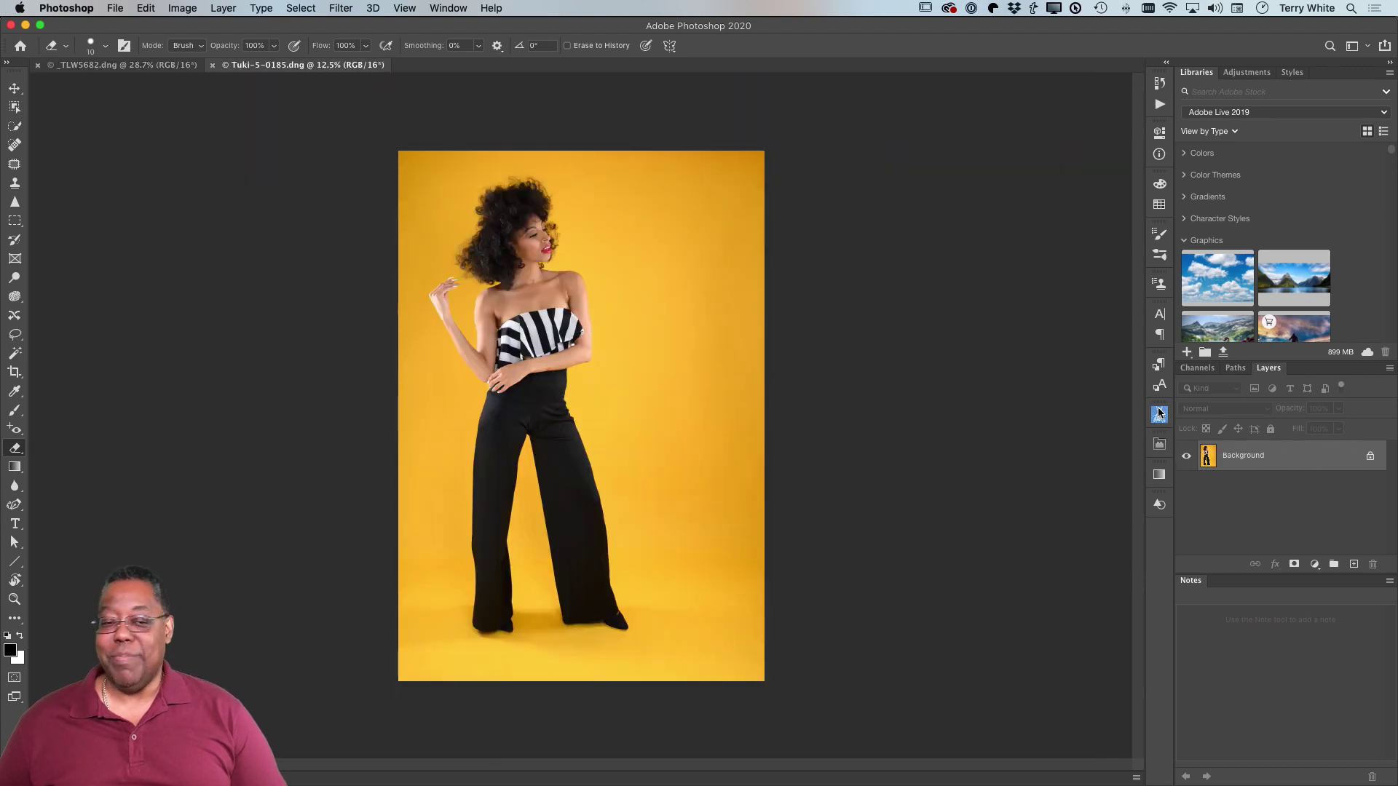
pyautogui.rightClick(1242, 463)
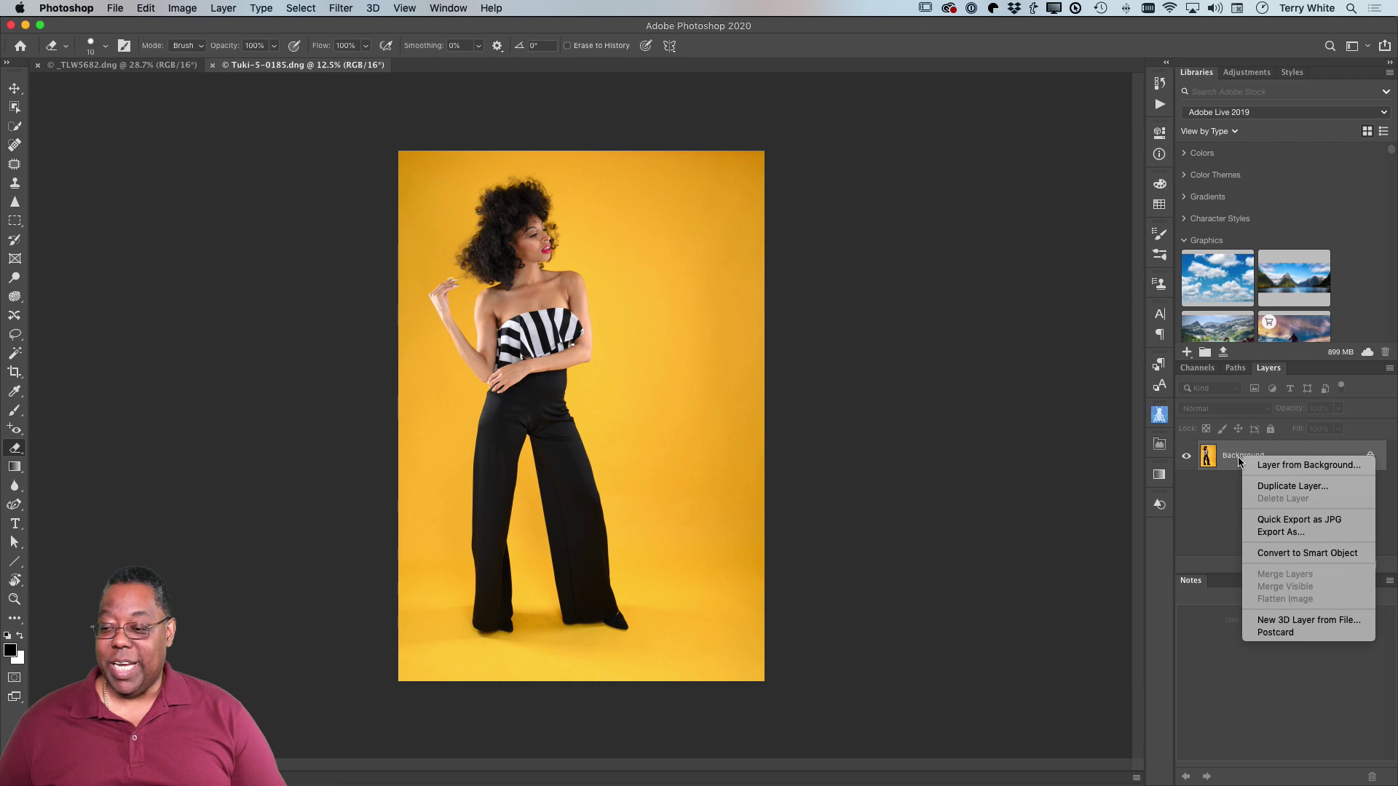
pyautogui.click(1238, 463)
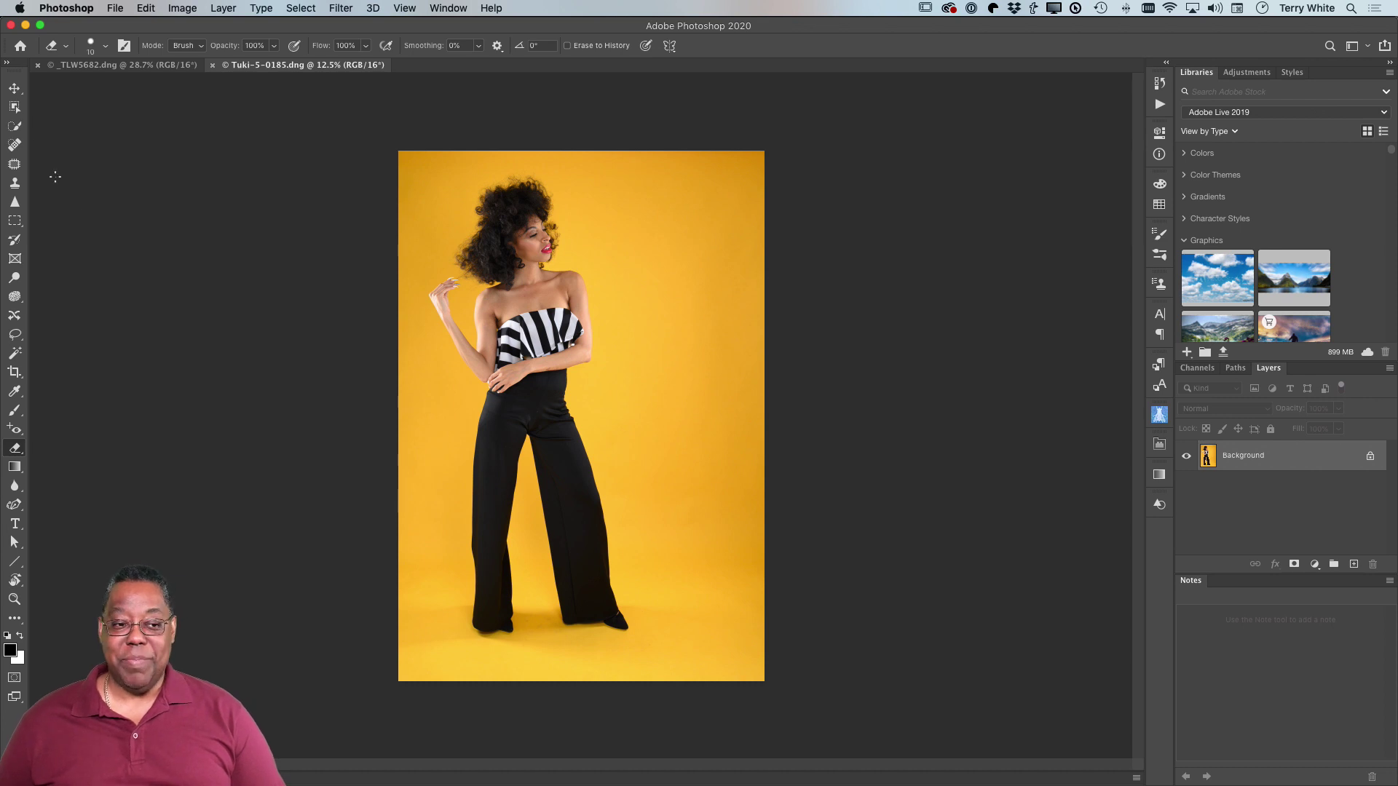
# - Copy the yellow-background portrait into the warehouse document _TLW5682.dng as a new layer with the Move tool
pyautogui.click(18, 91)
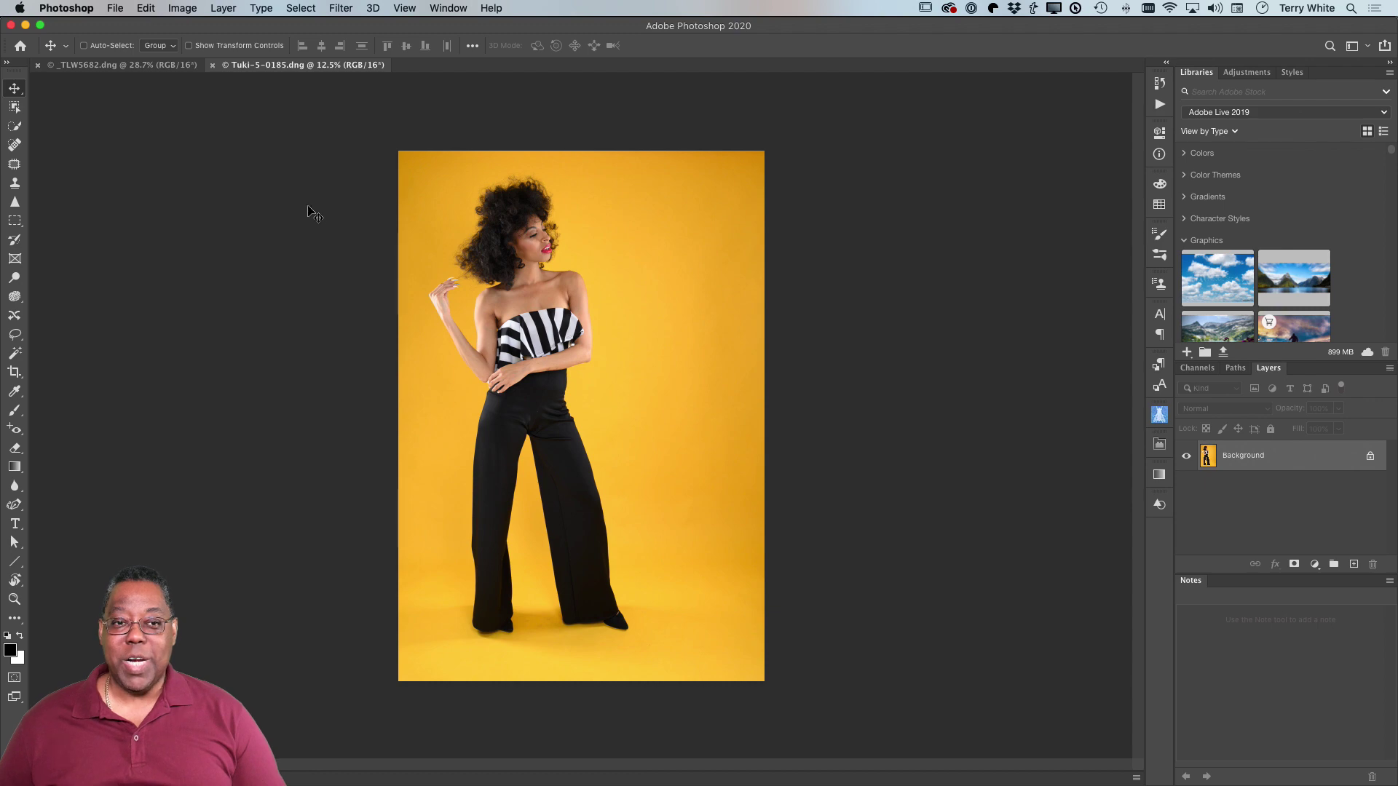
pyautogui.click(149, 66)
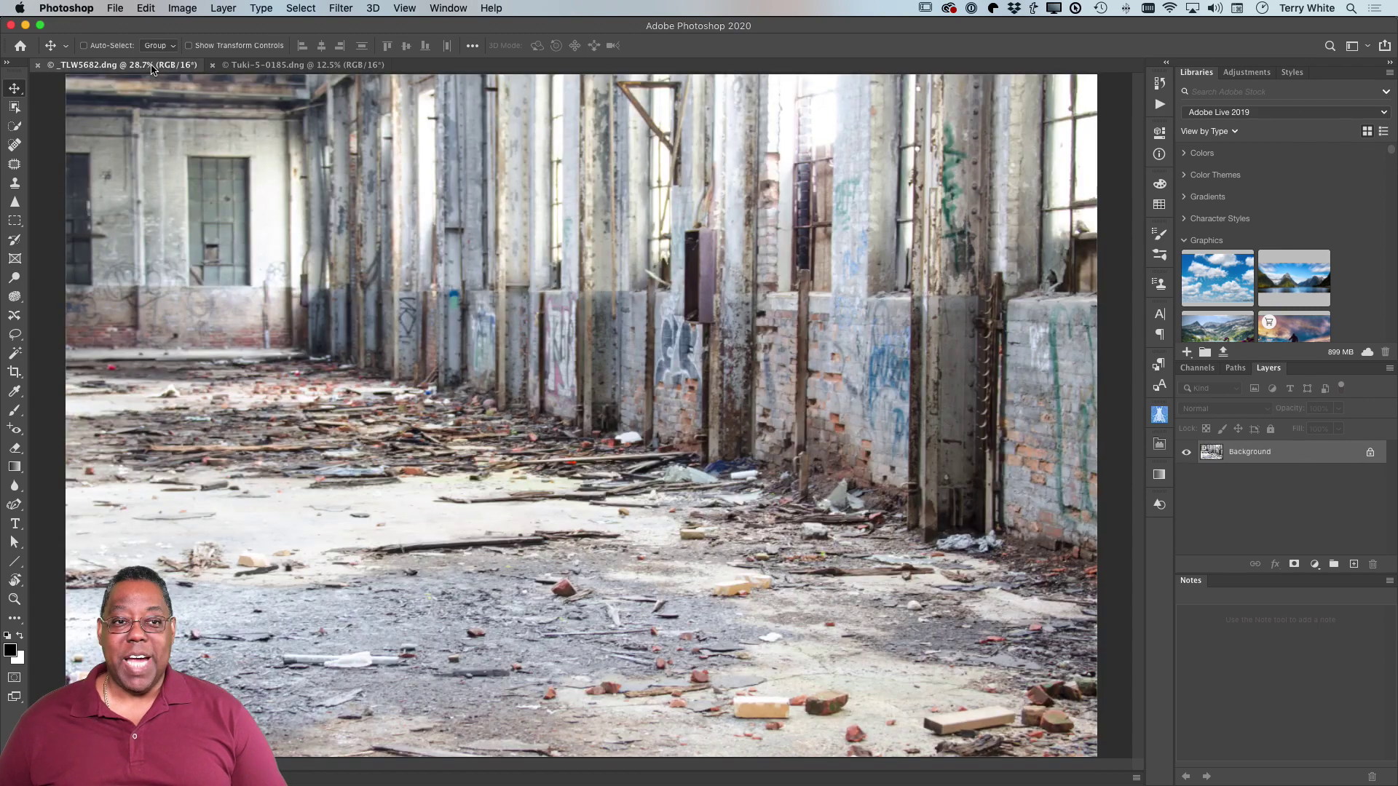
pyautogui.click(321, 65)
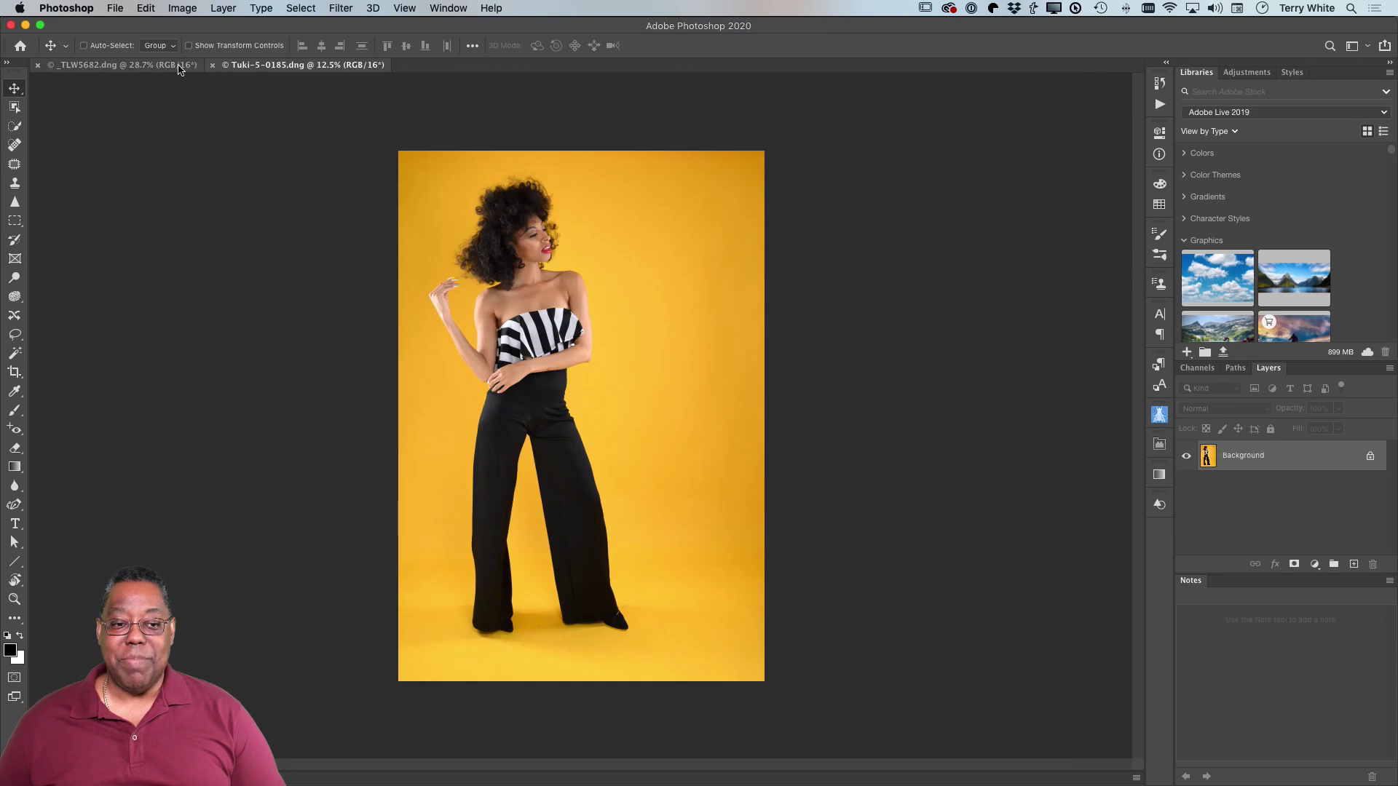
pyautogui.click(181, 65)
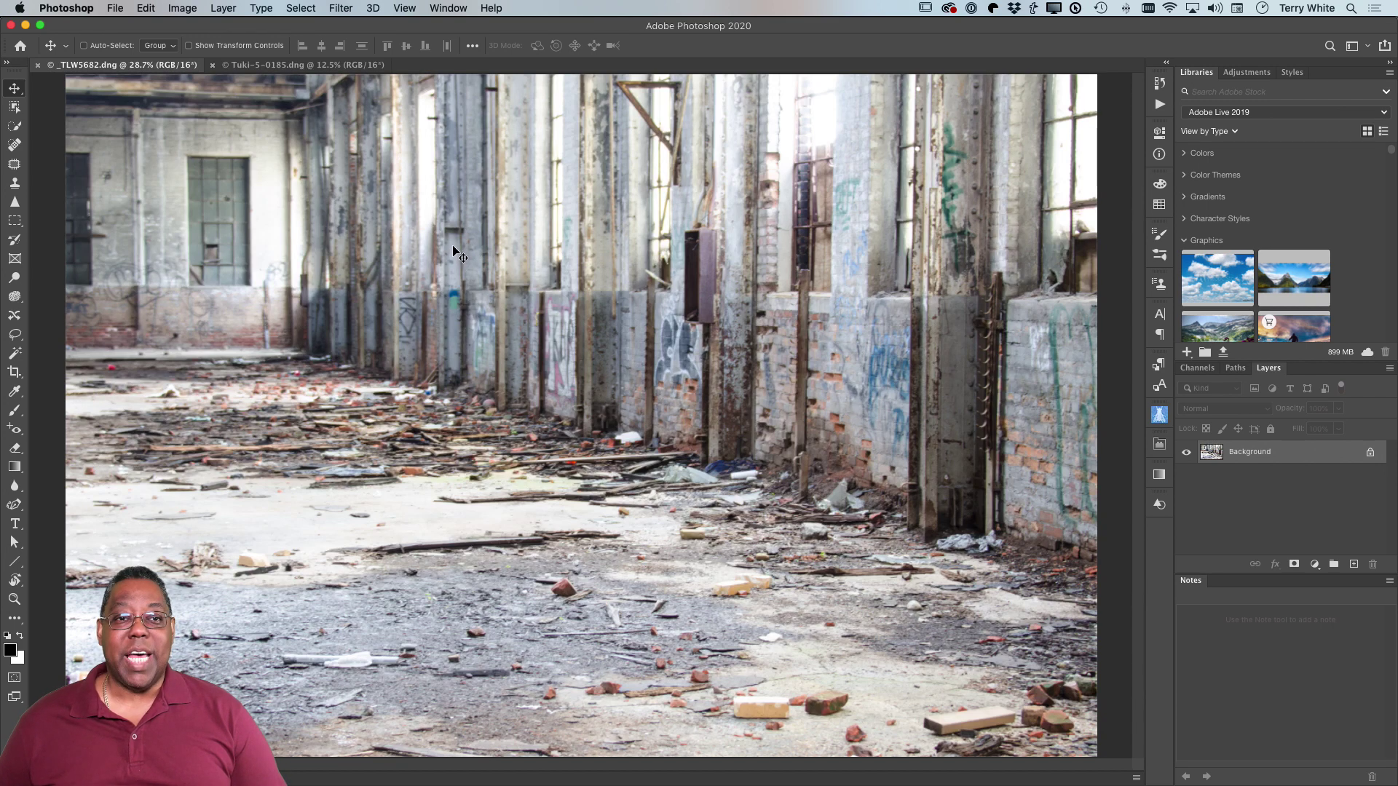
pyautogui.click(282, 65)
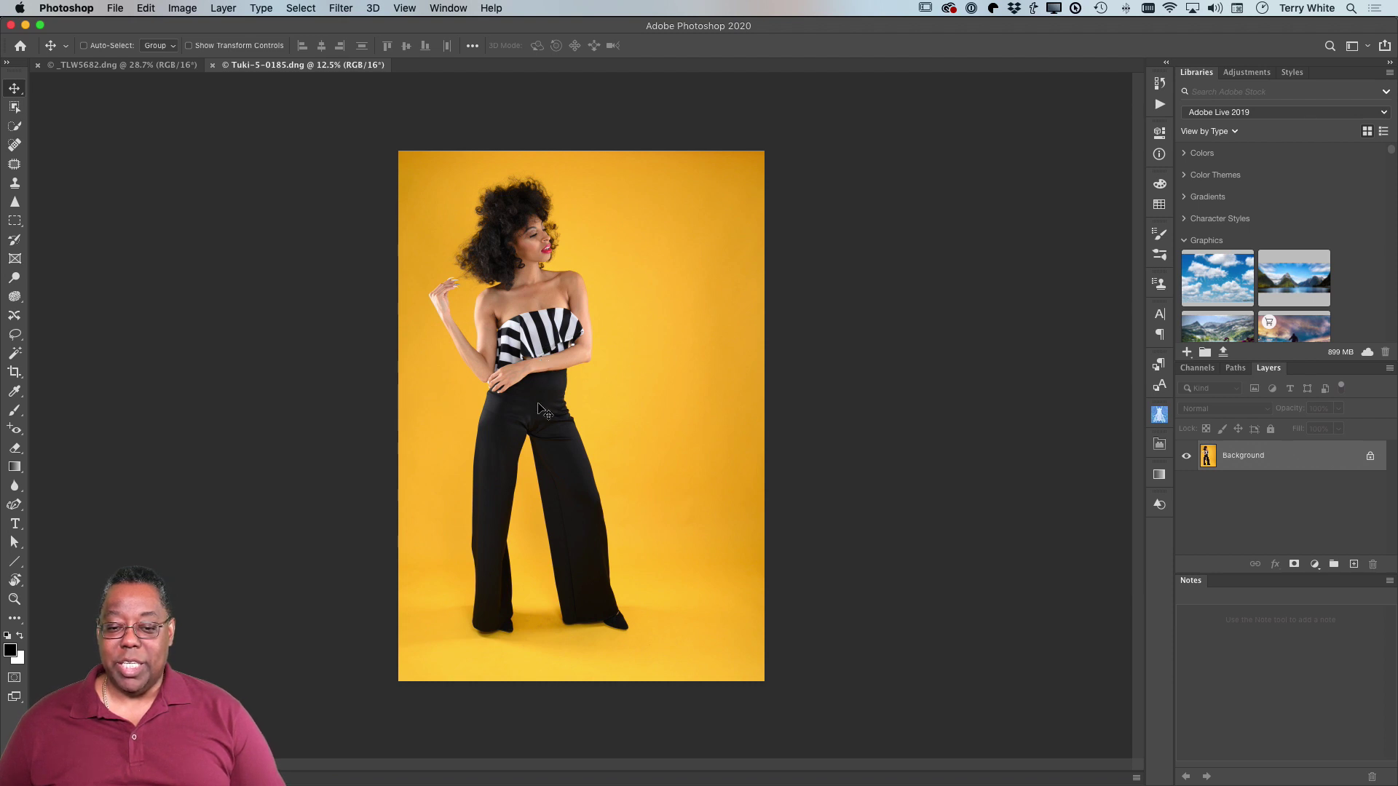
pyautogui.moveTo(553, 412); pyautogui.dragTo(154, 69)
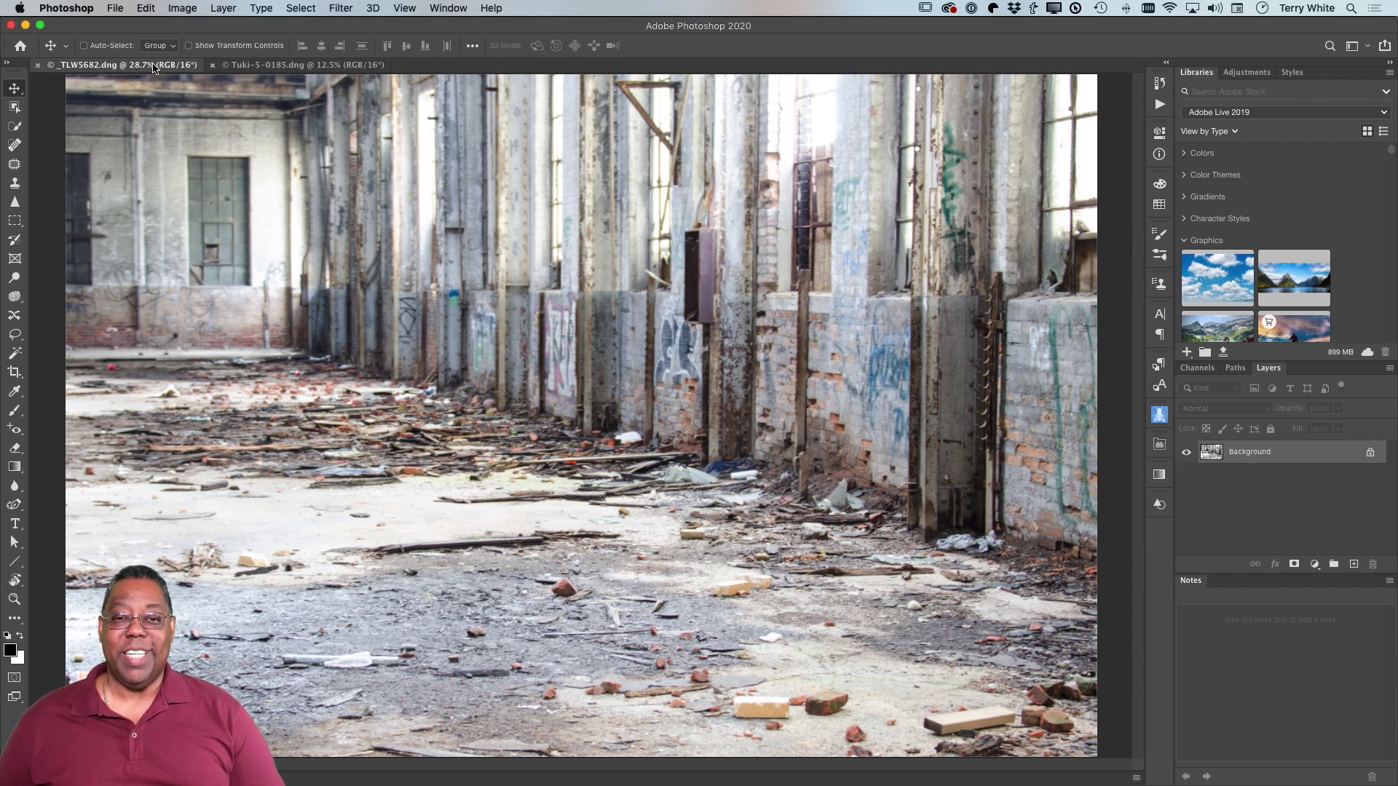
pyautogui.click(306, 66)
pyautogui.moveTo(568, 461); pyautogui.dragTo(110, 67)
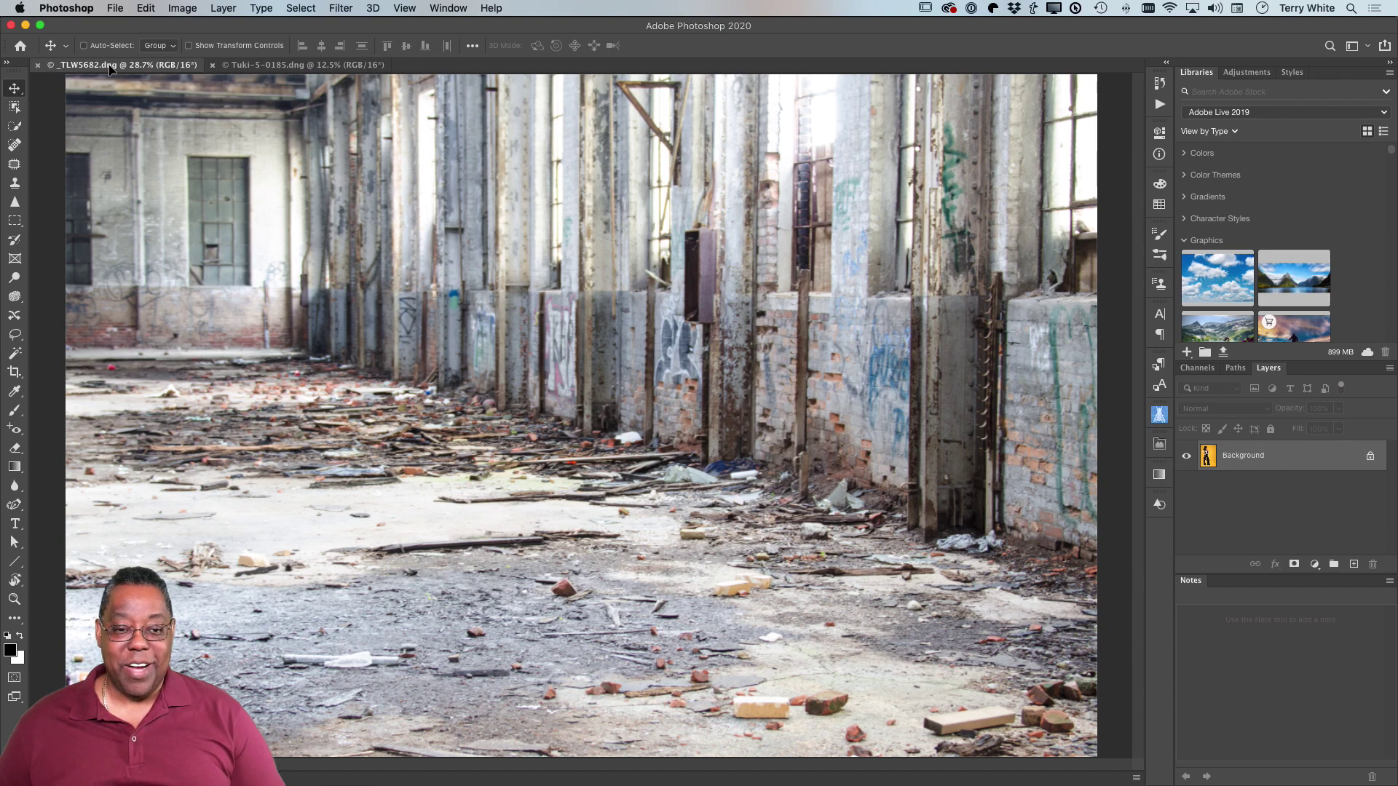
pyautogui.moveTo(110, 69); pyautogui.dragTo(412, 342)
pyautogui.moveTo(559, 466); pyautogui.dragTo(504, 426)
pyautogui.moveTo(579, 380); pyautogui.dragTo(602, 447)
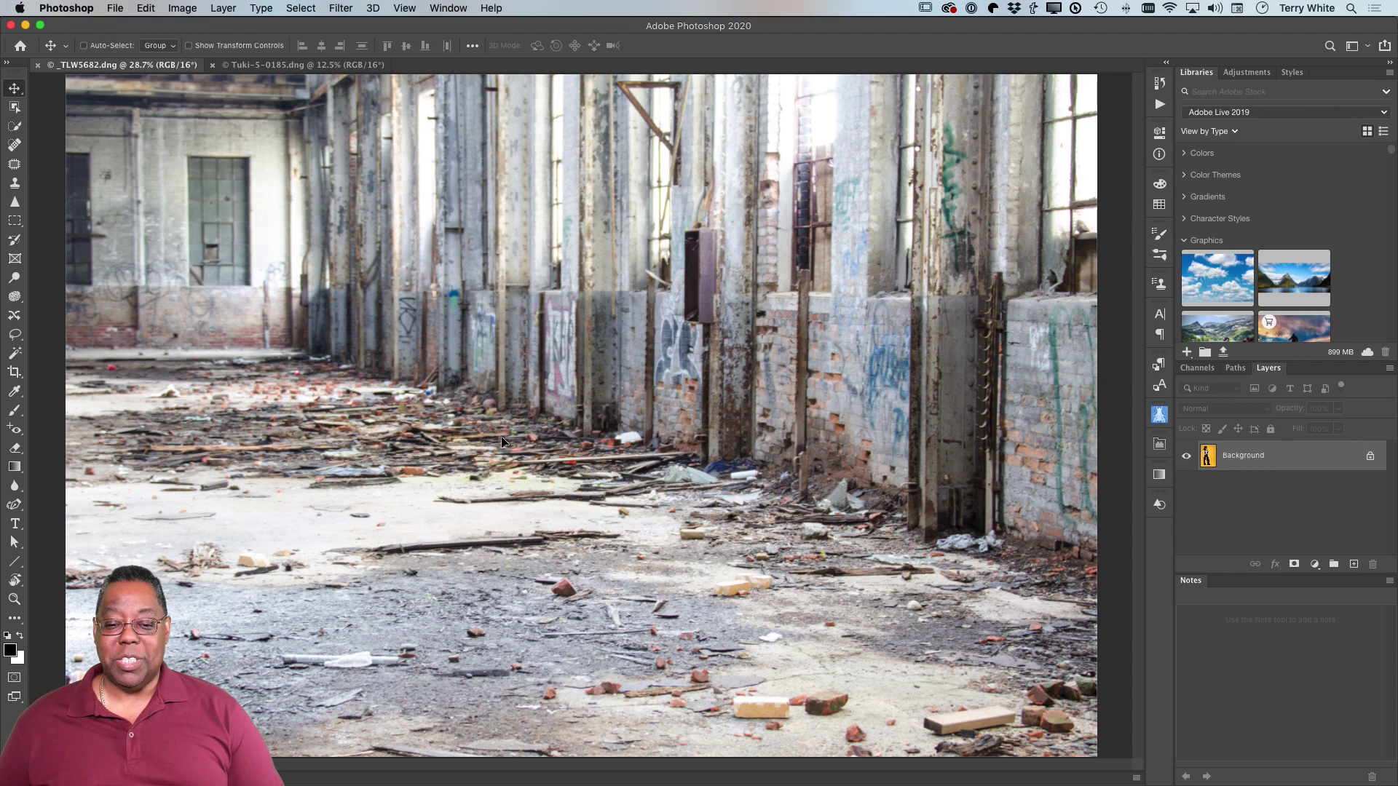
pyautogui.moveTo(552, 396); pyautogui.dragTo(554, 396)
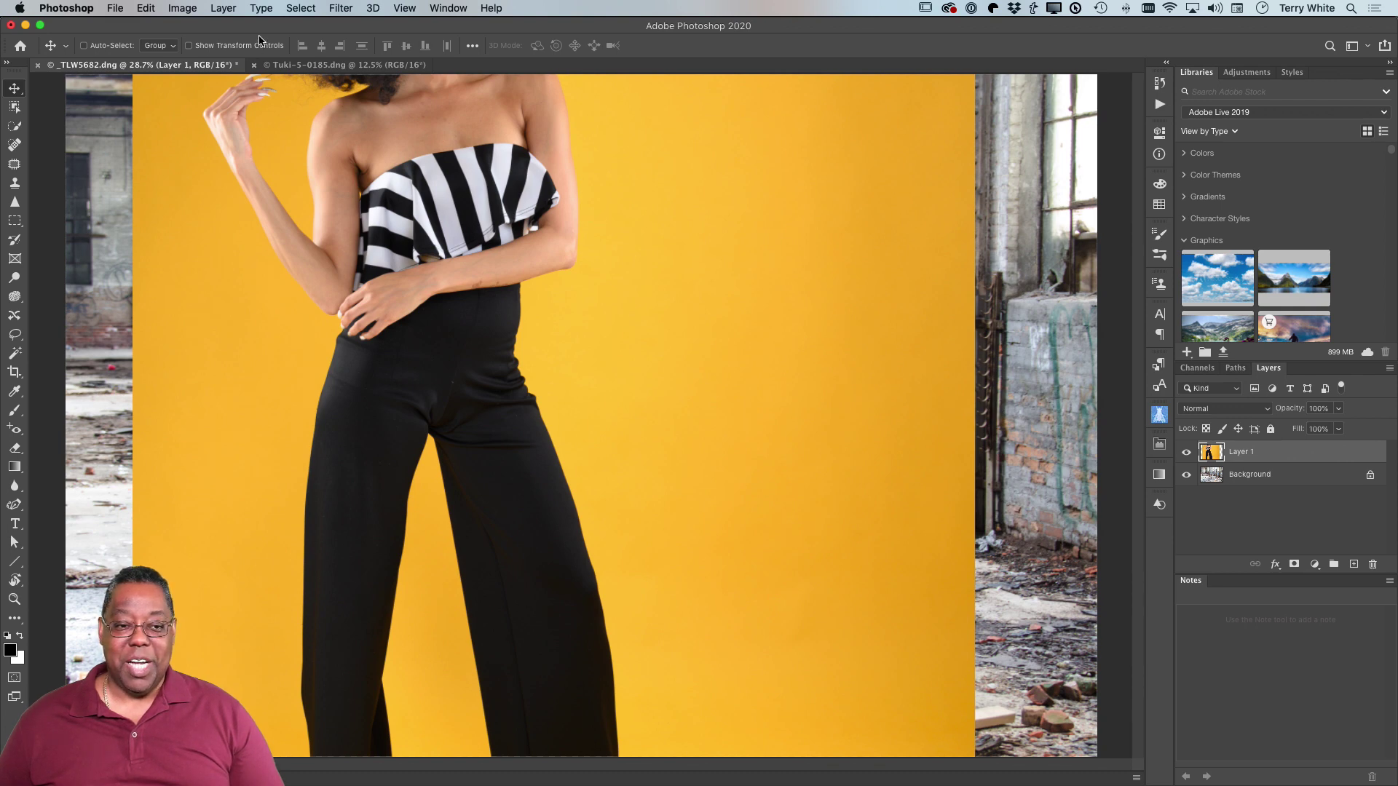
# - Scale the yellow-background portrait layer proportionally to about 43% with Free Transform and position it over the left half of the warehouse photo
pyautogui.click(289, 9)
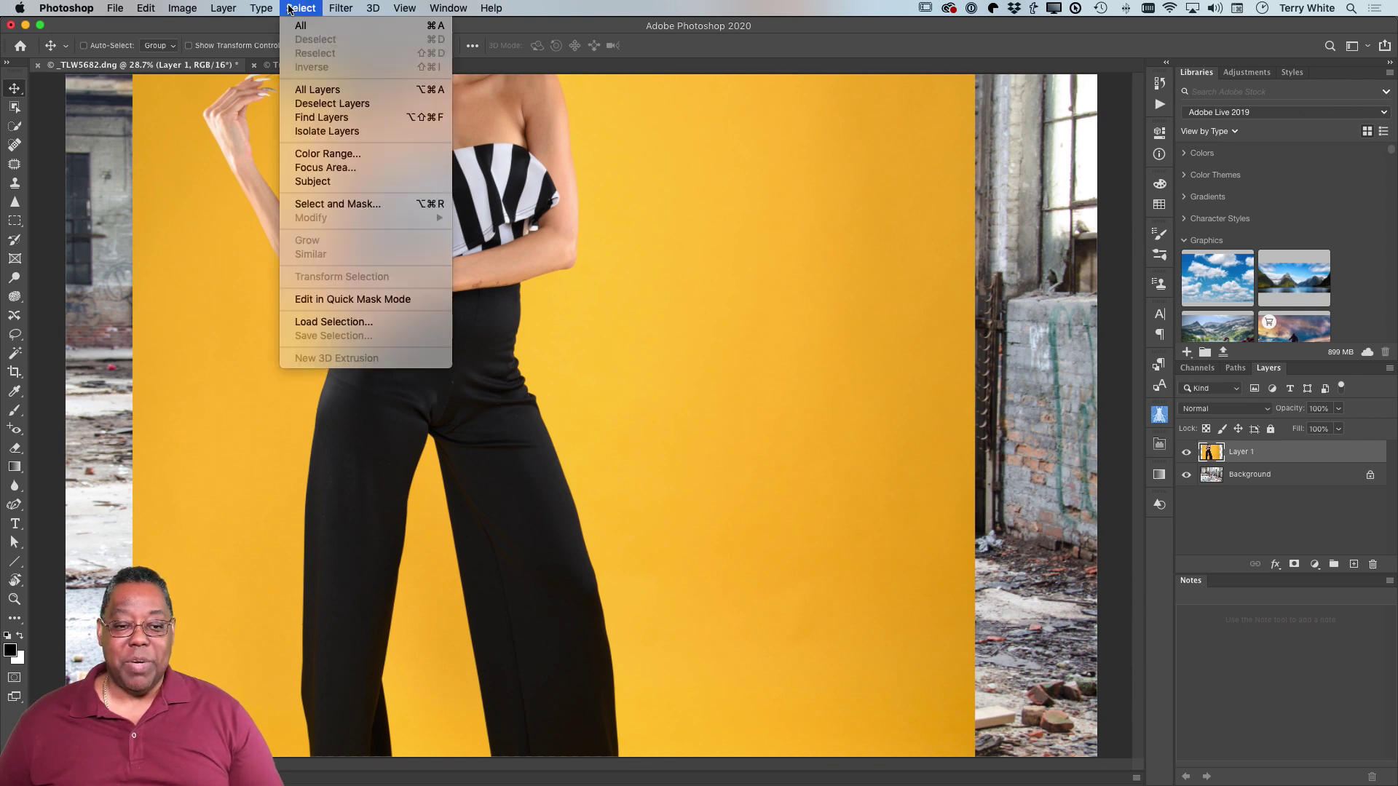
pyautogui.moveTo(164, 7)
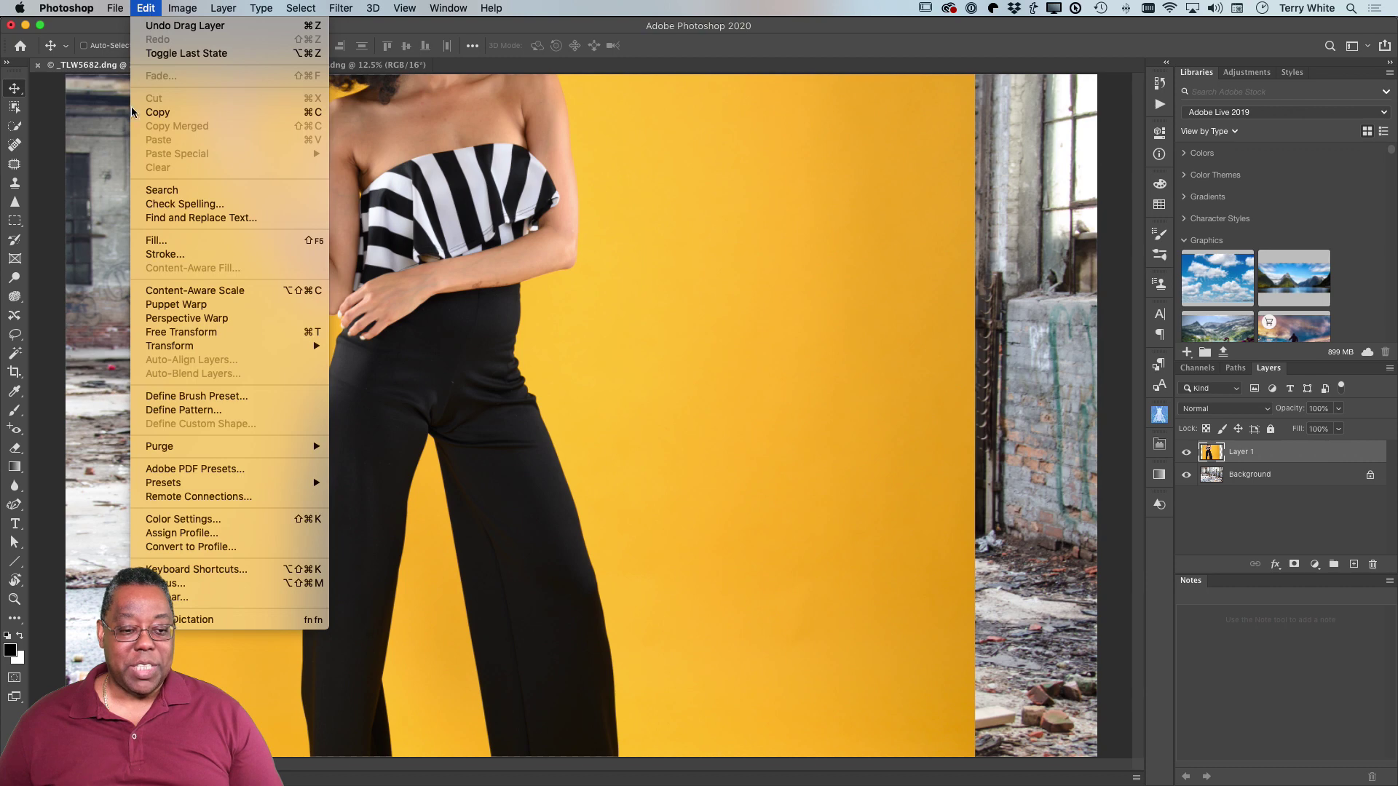
pyautogui.click(210, 335)
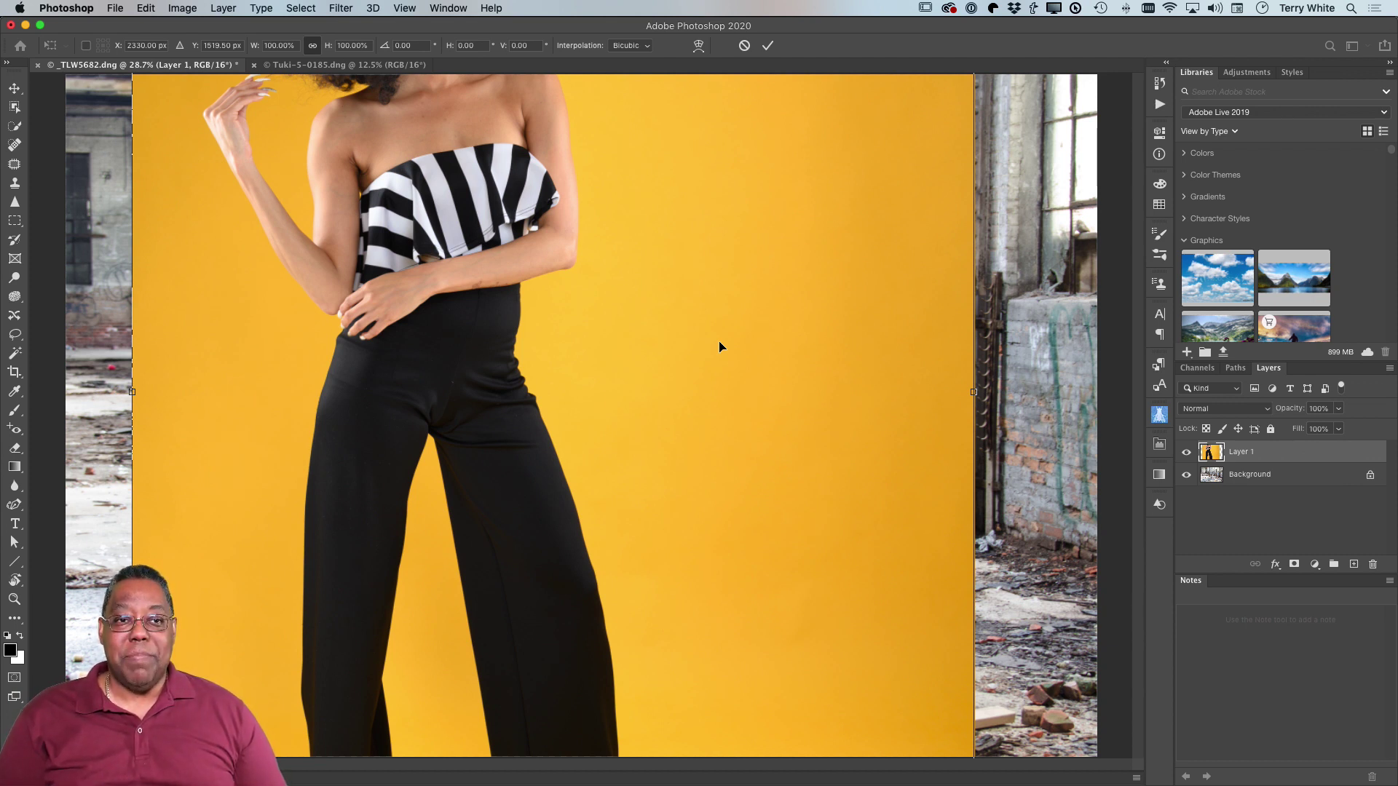
pyautogui.press('super+0')
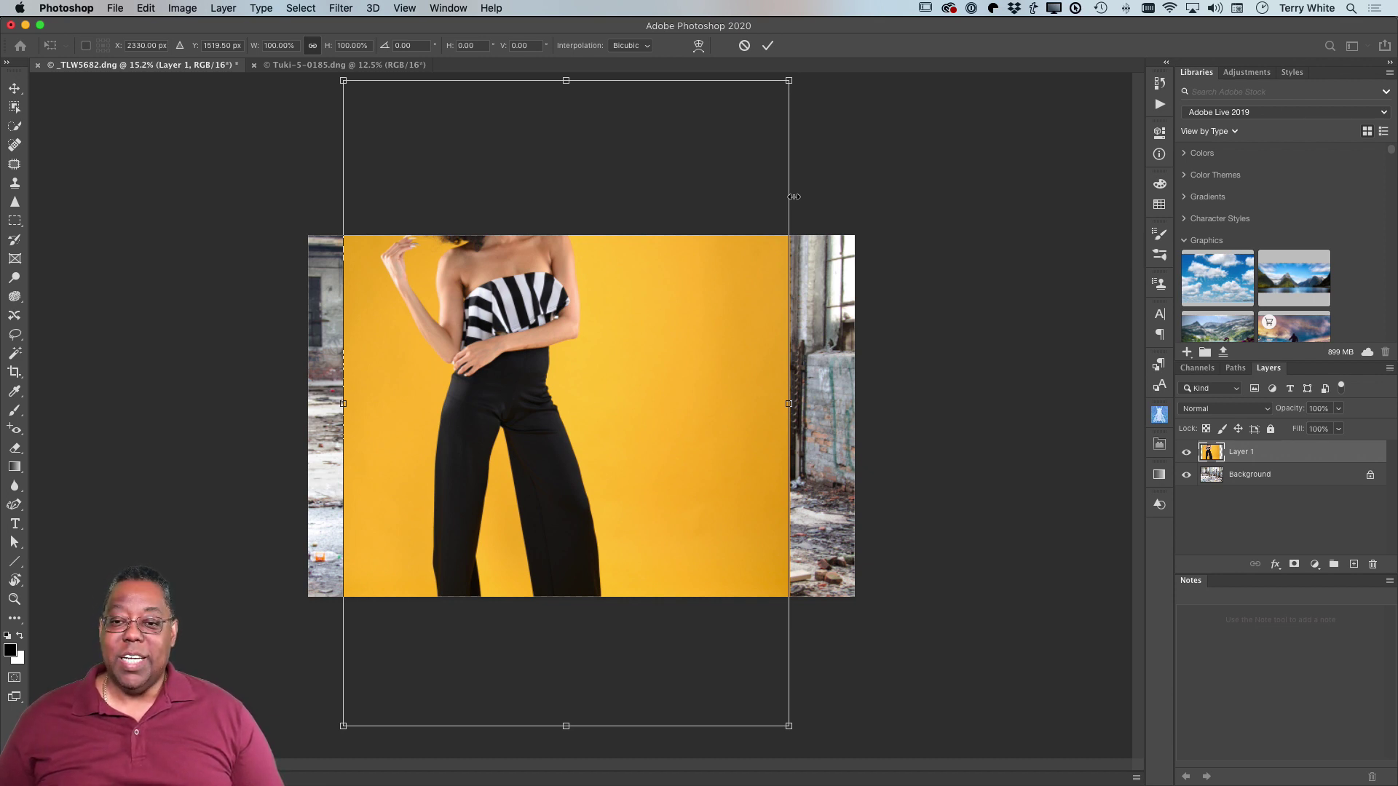
pyautogui.moveTo(788, 77); pyautogui.dragTo(630, 248)
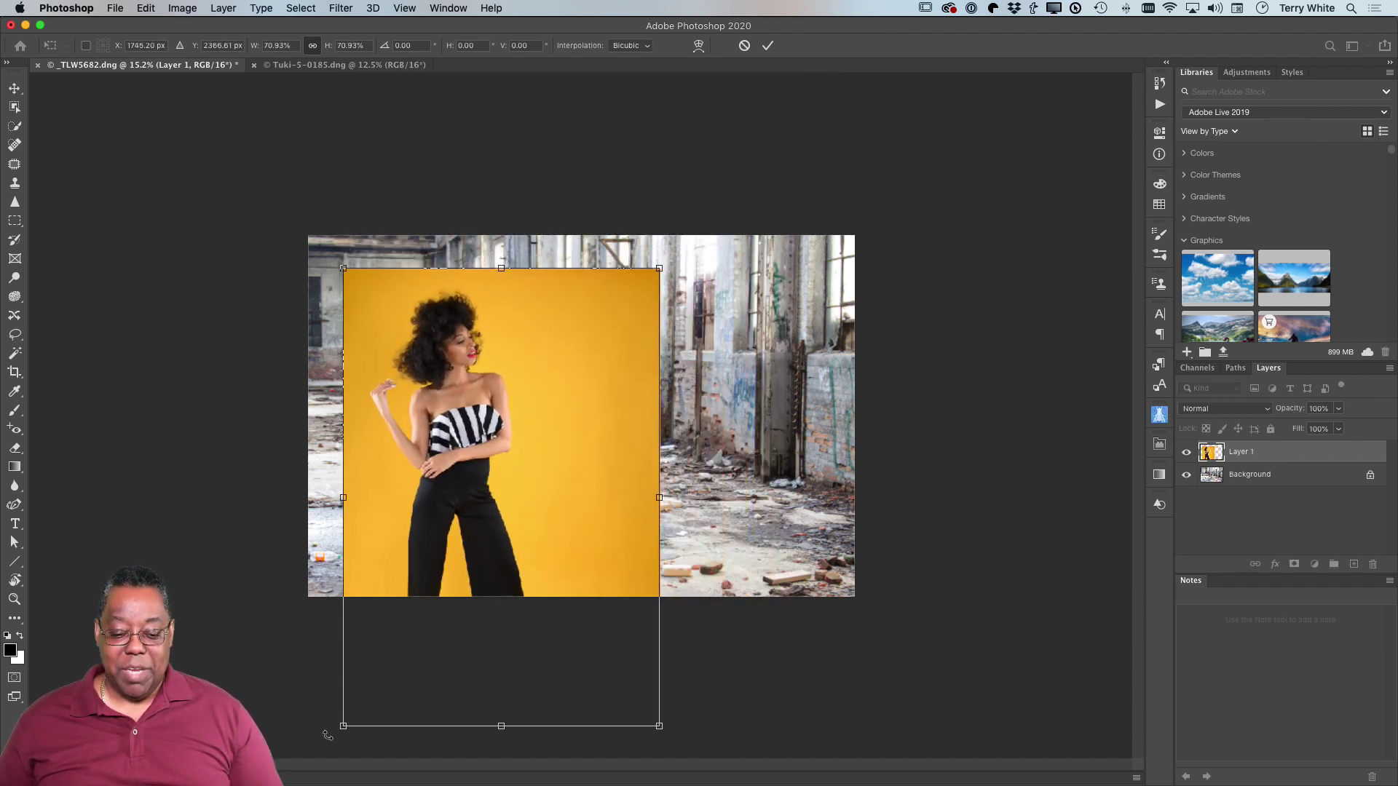
pyautogui.moveTo(343, 727); pyautogui.dragTo(480, 575)
pyautogui.moveTo(559, 498); pyautogui.dragTo(508, 483)
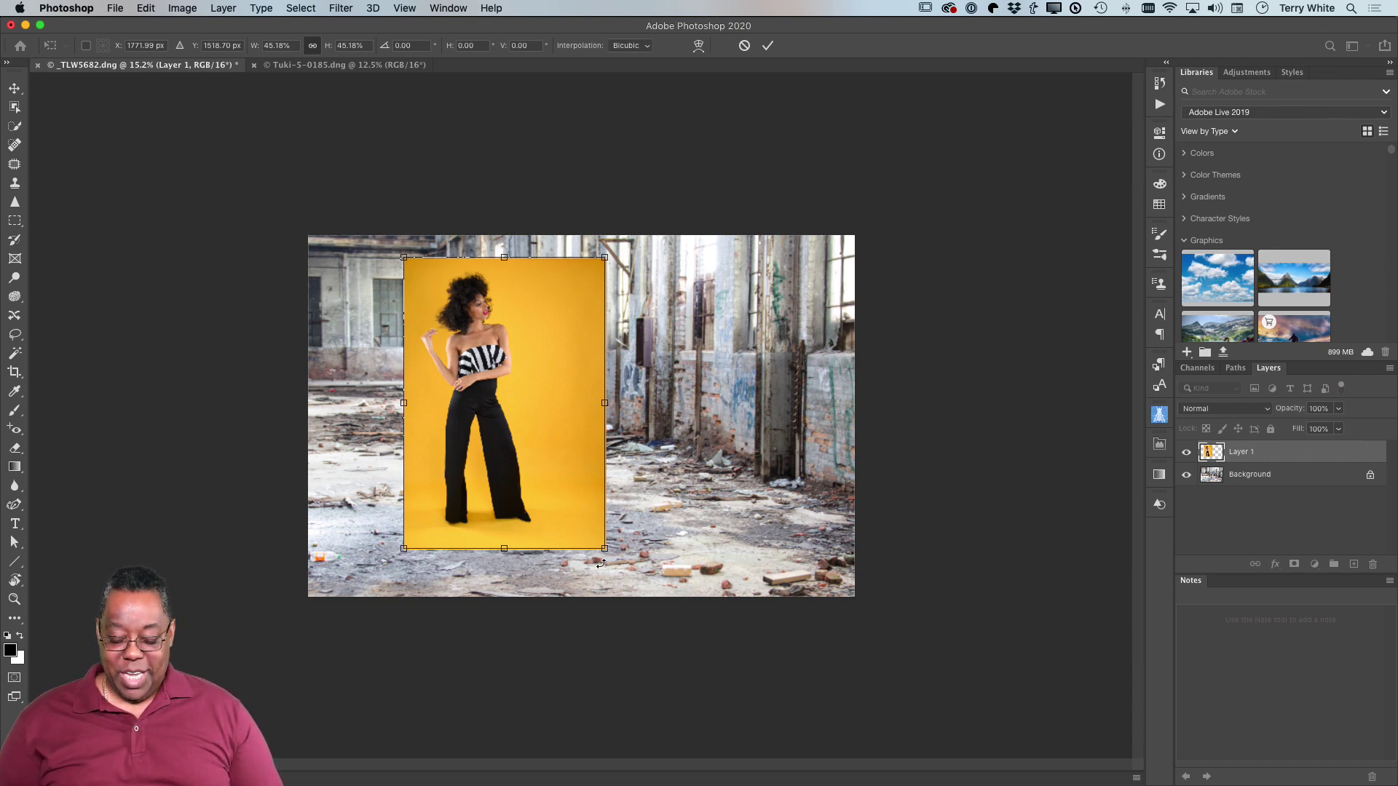
pyautogui.press('super+0')
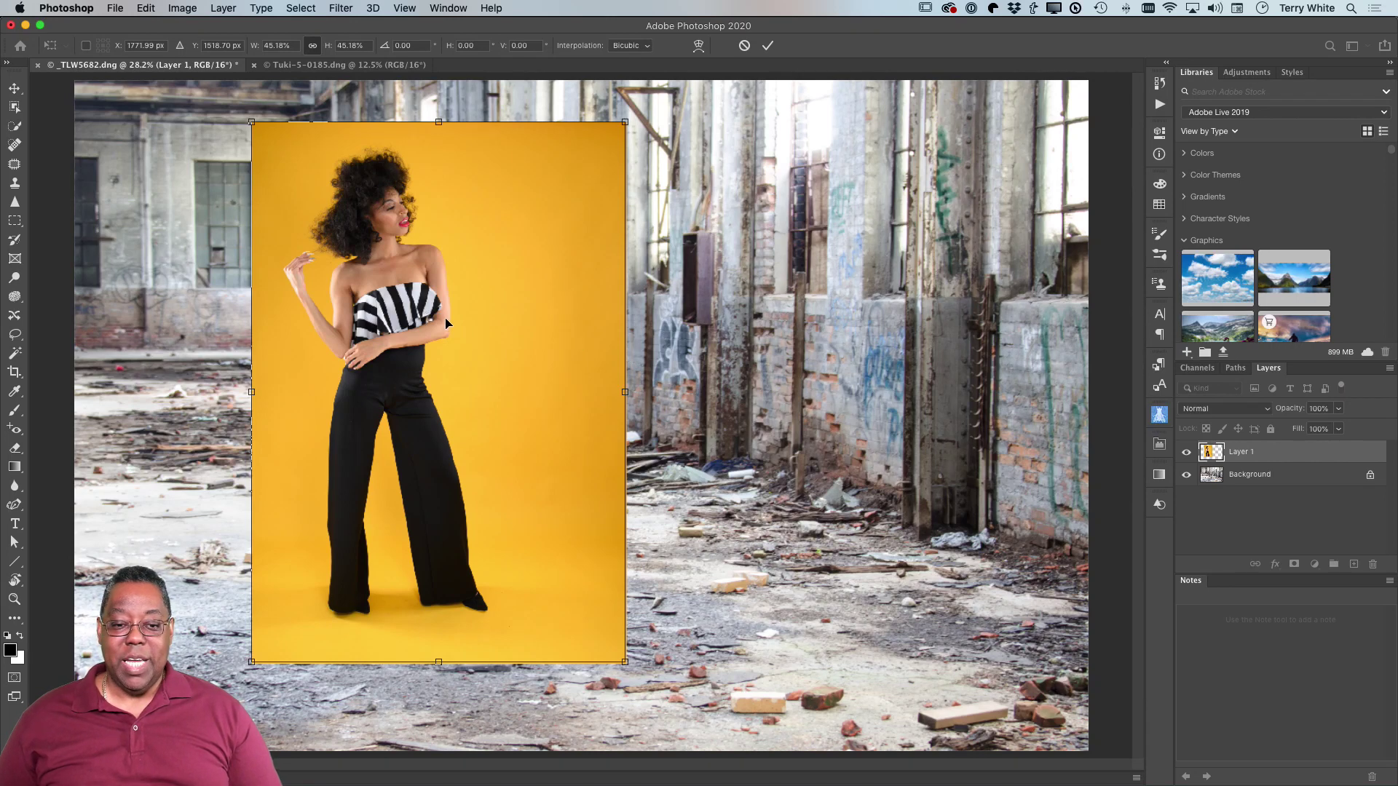
pyautogui.moveTo(624, 123); pyautogui.dragTo(623, 158)
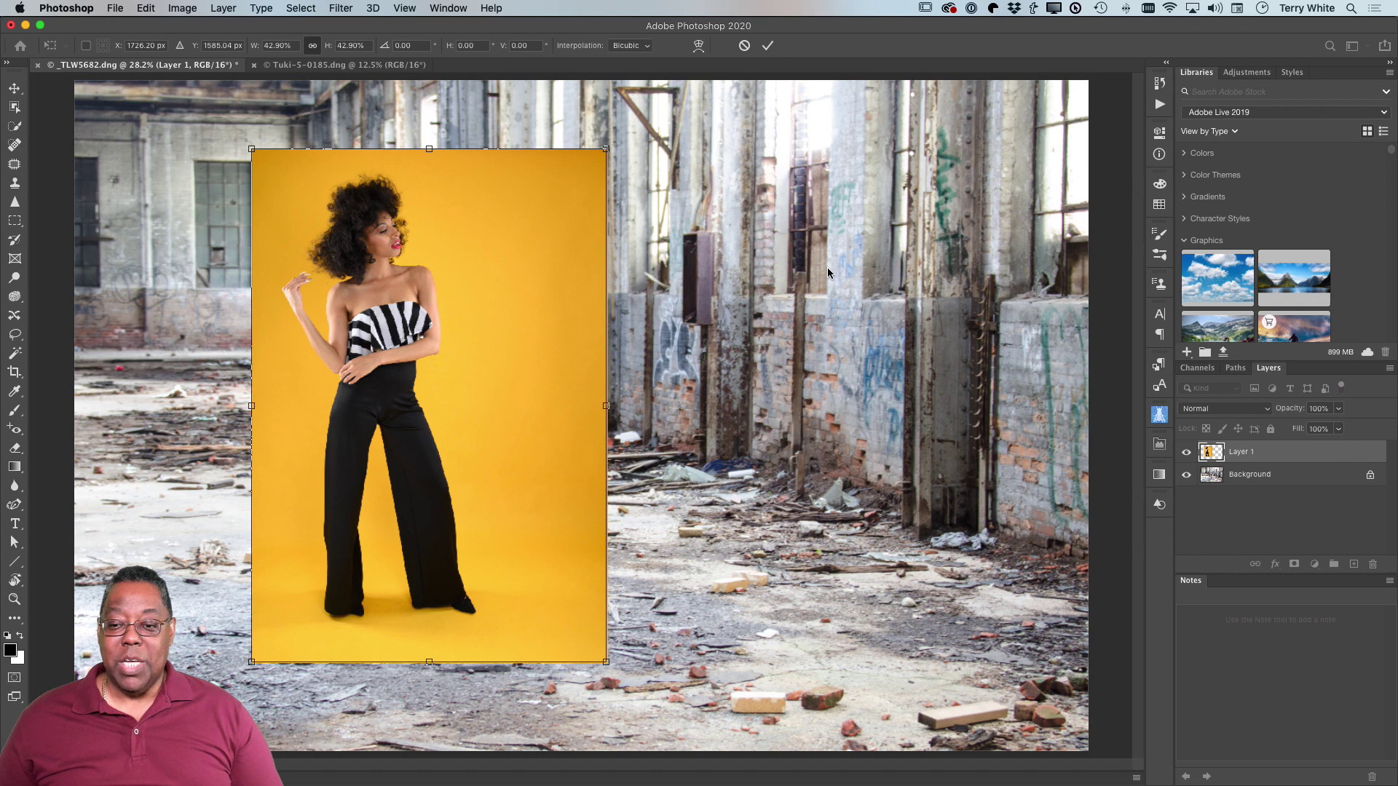
pyautogui.press('Return')
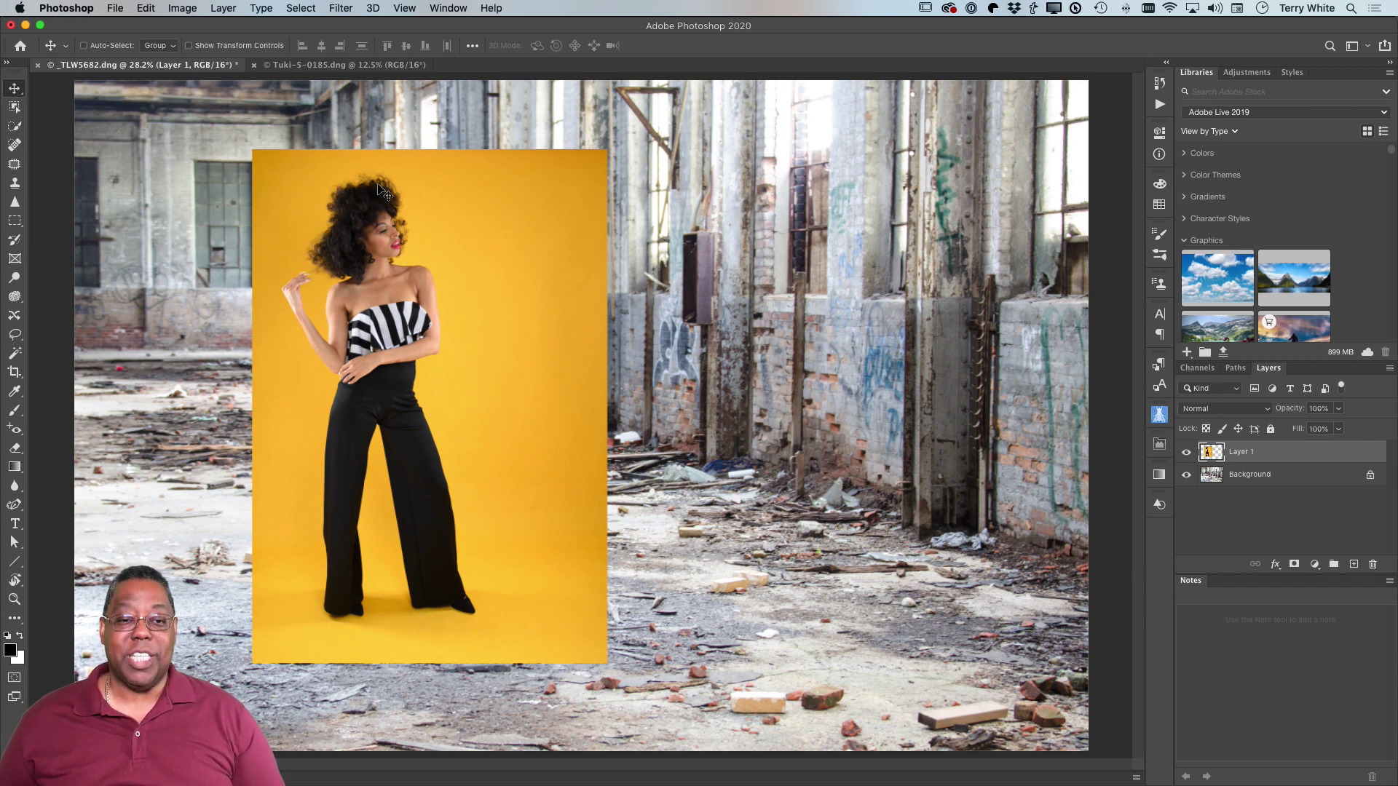
# - Select the woman on the portrait layer with the Select Subject command and check the selection around her upper body
pyautogui.click(298, 7)
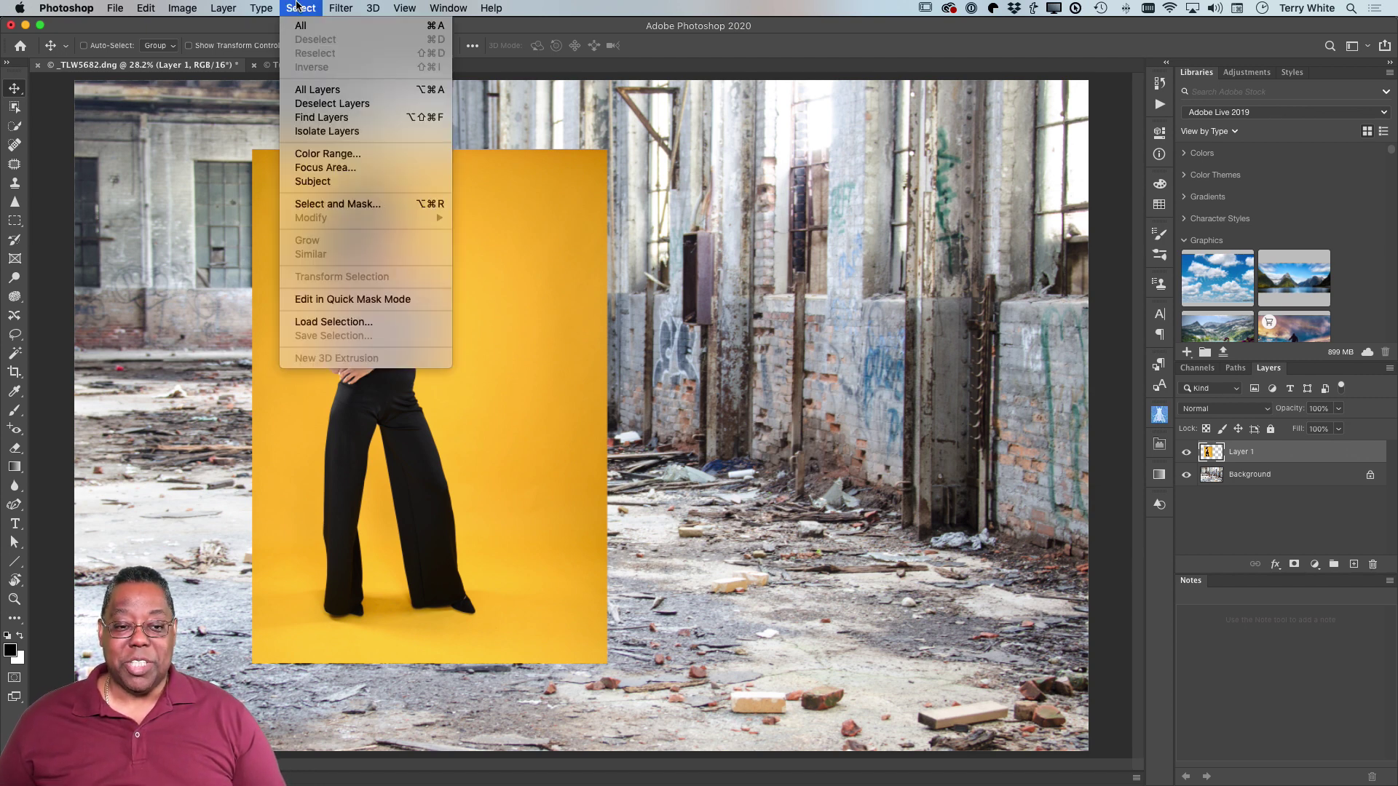
pyautogui.click(326, 181)
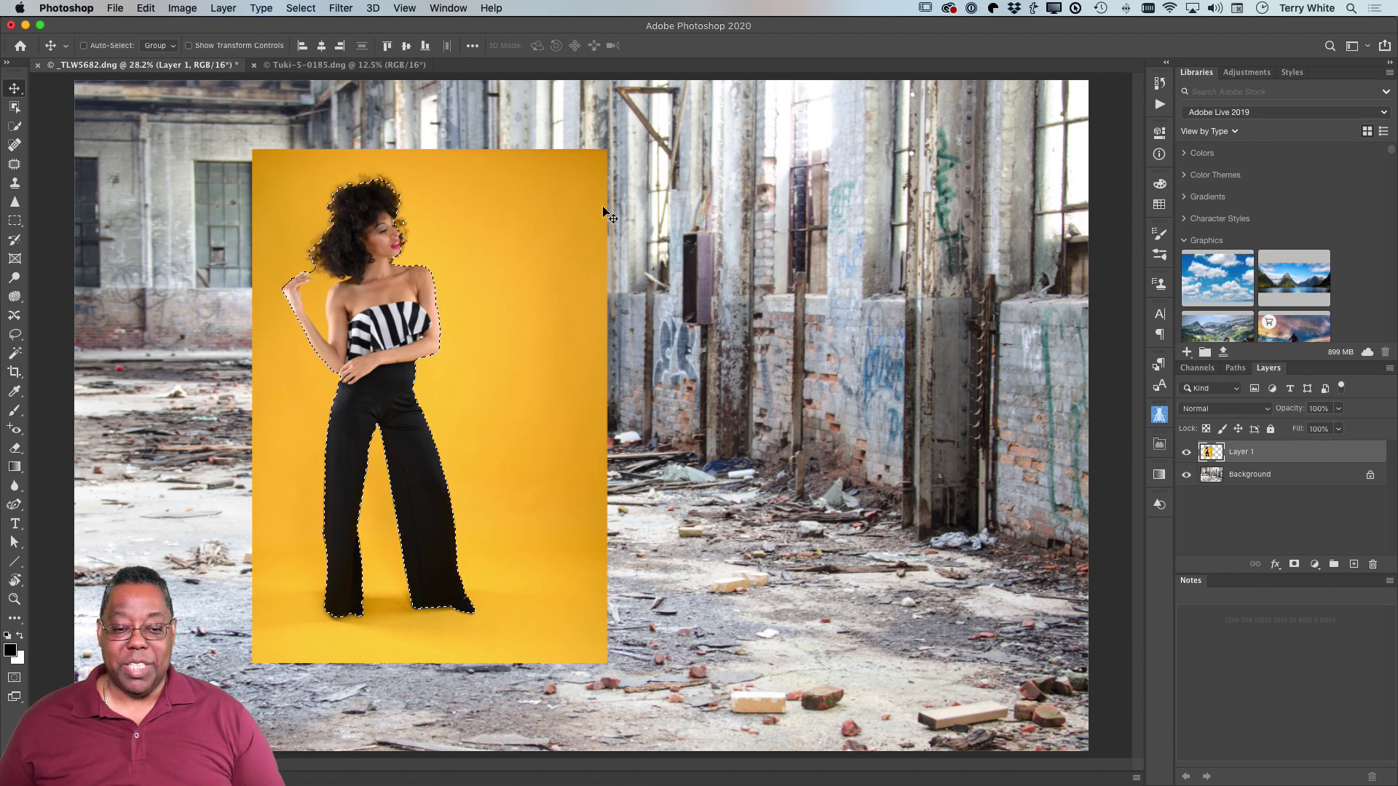
pyautogui.press('super+plus')
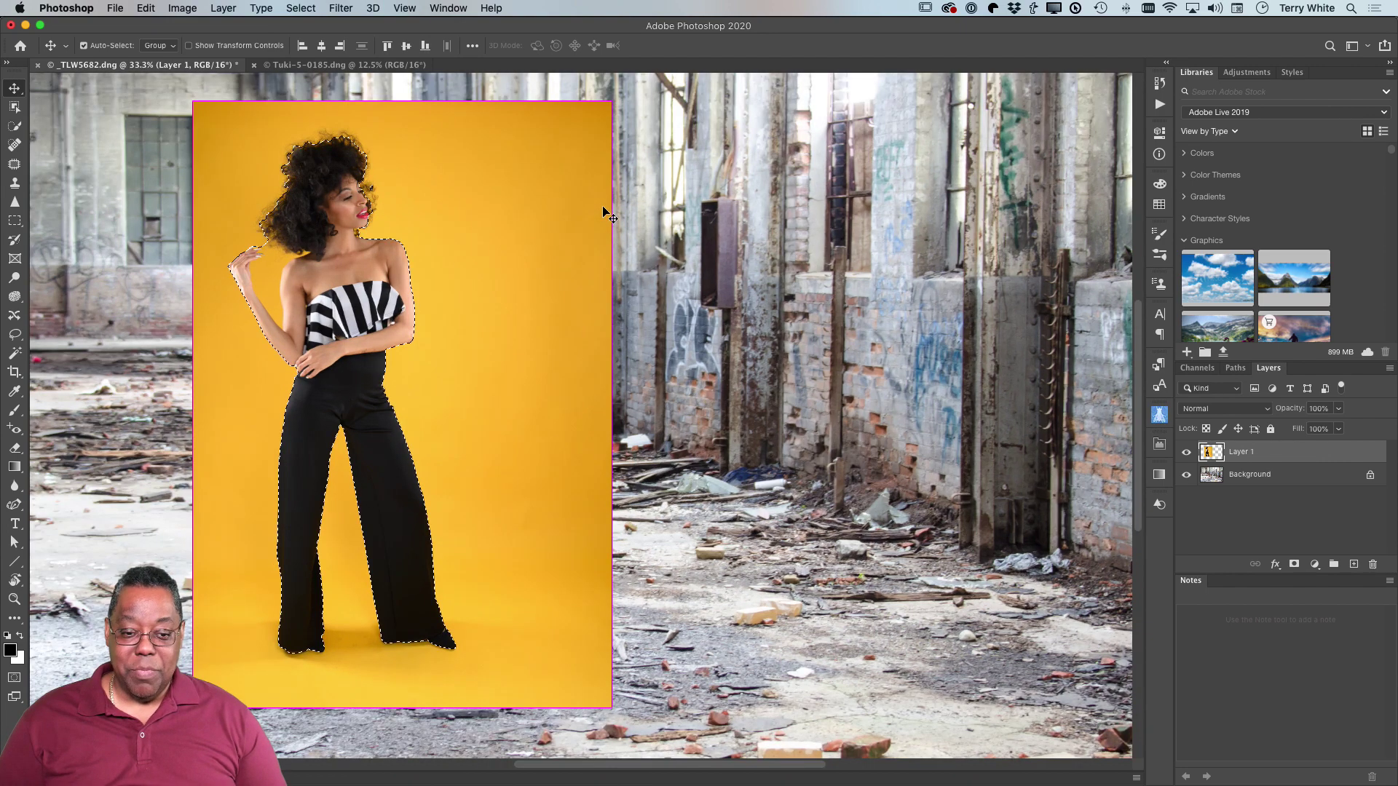
pyautogui.press('super+plus')
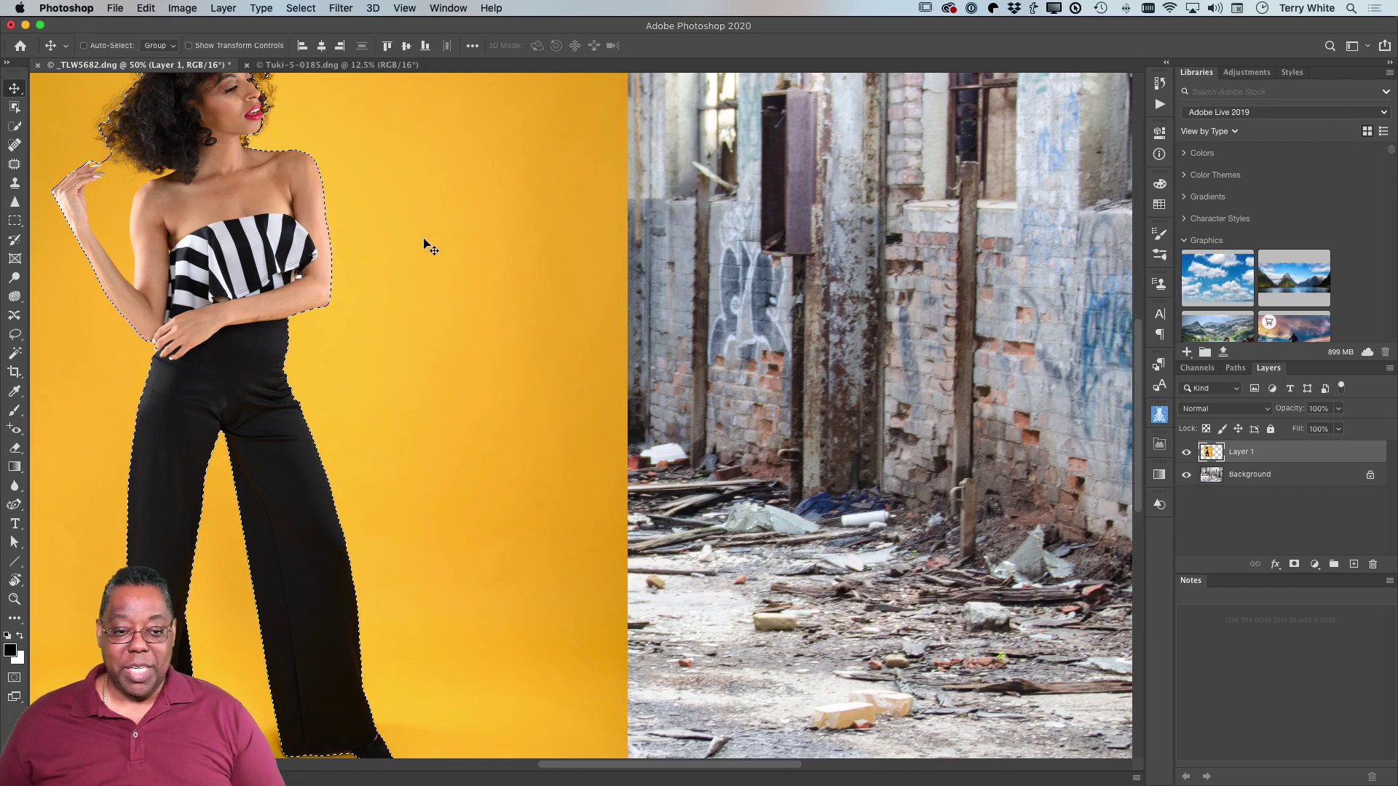
pyautogui.moveTo(216, 255); pyautogui.dragTo(539, 371)
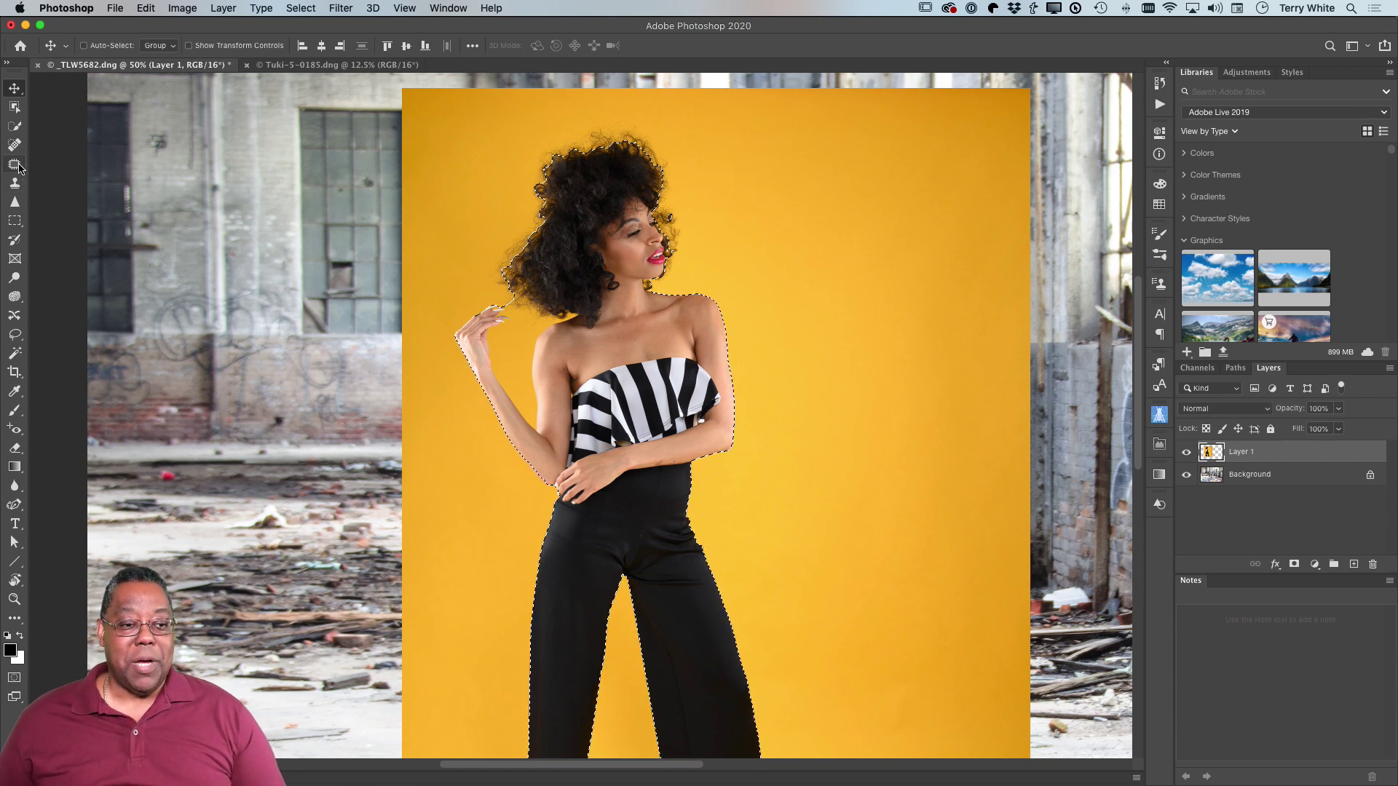
# - Subtract the yellow gap between the woman's raised arm and body from the selection, using a Quick Selection brush of about 40 px
pyautogui.press('w')
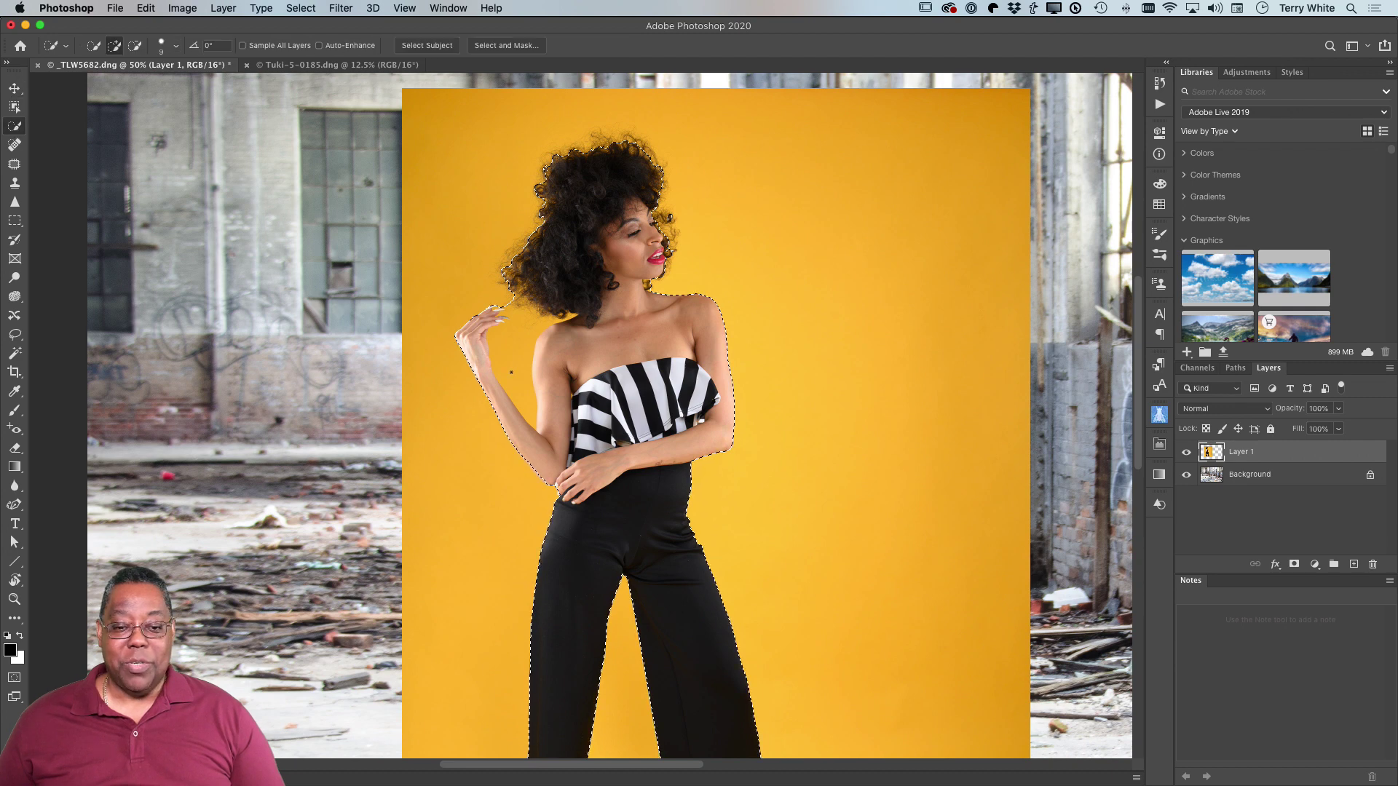
pyautogui.press(']')
pyautogui.press(']')
pyautogui.press(']')
pyautogui.press(']')
pyautogui.press(']')
pyautogui.press(']')
pyautogui.press(']')
pyautogui.press('alt')
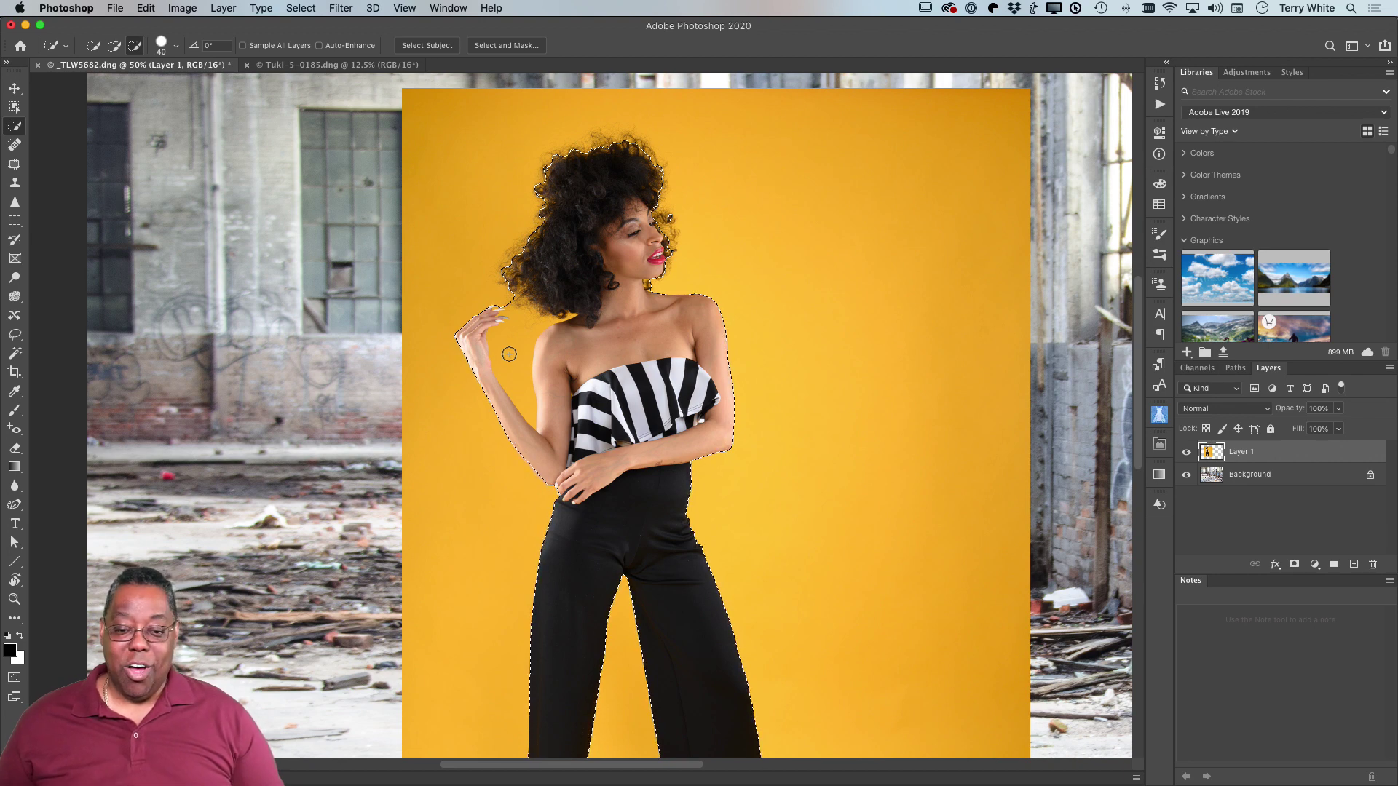
pyautogui.click(509, 354)
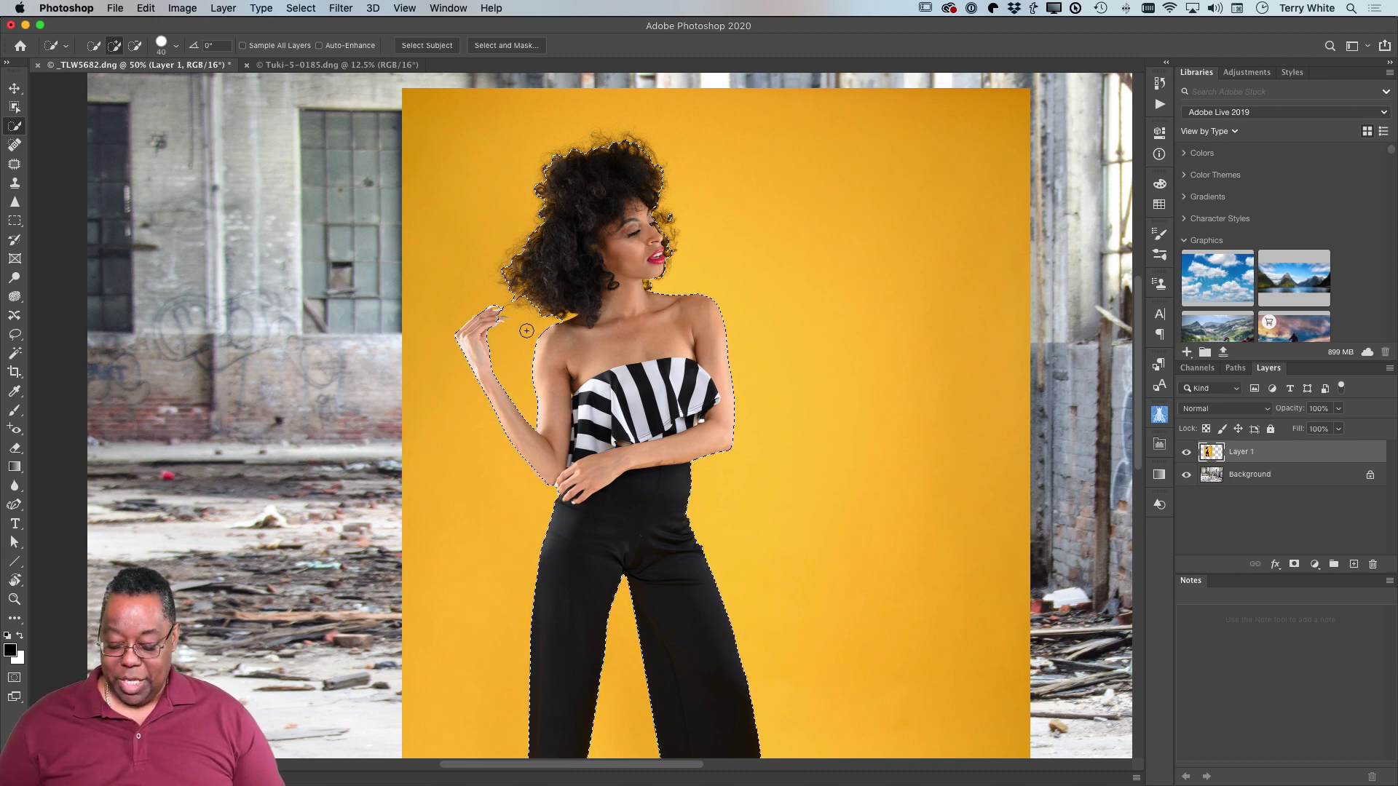
# - Refine the selection around the raised hand's fingernails with a smaller Quick Selection brush, removing the yellow area between the nails and hair
pyautogui.press('[')
pyautogui.press('[')
pyautogui.press('[')
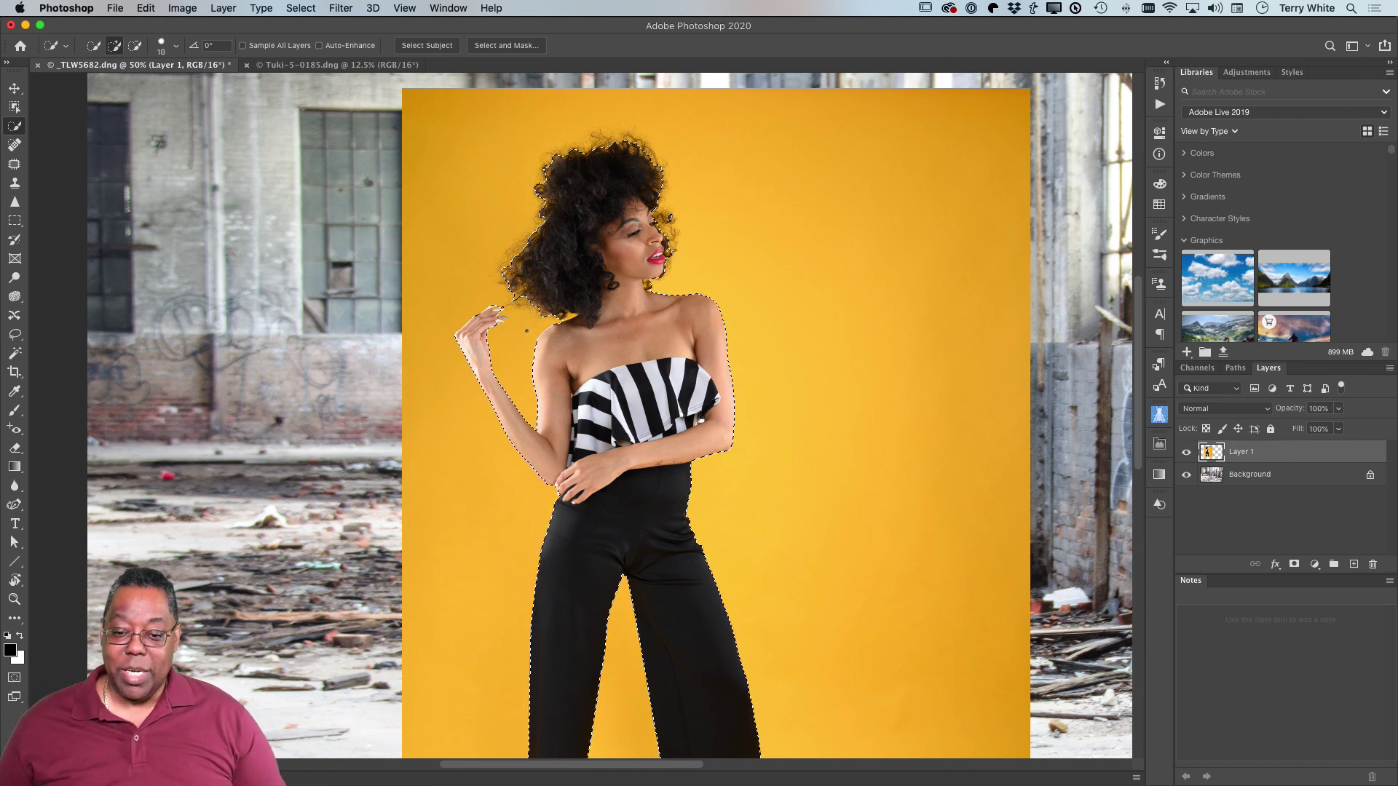
pyautogui.press('alt')
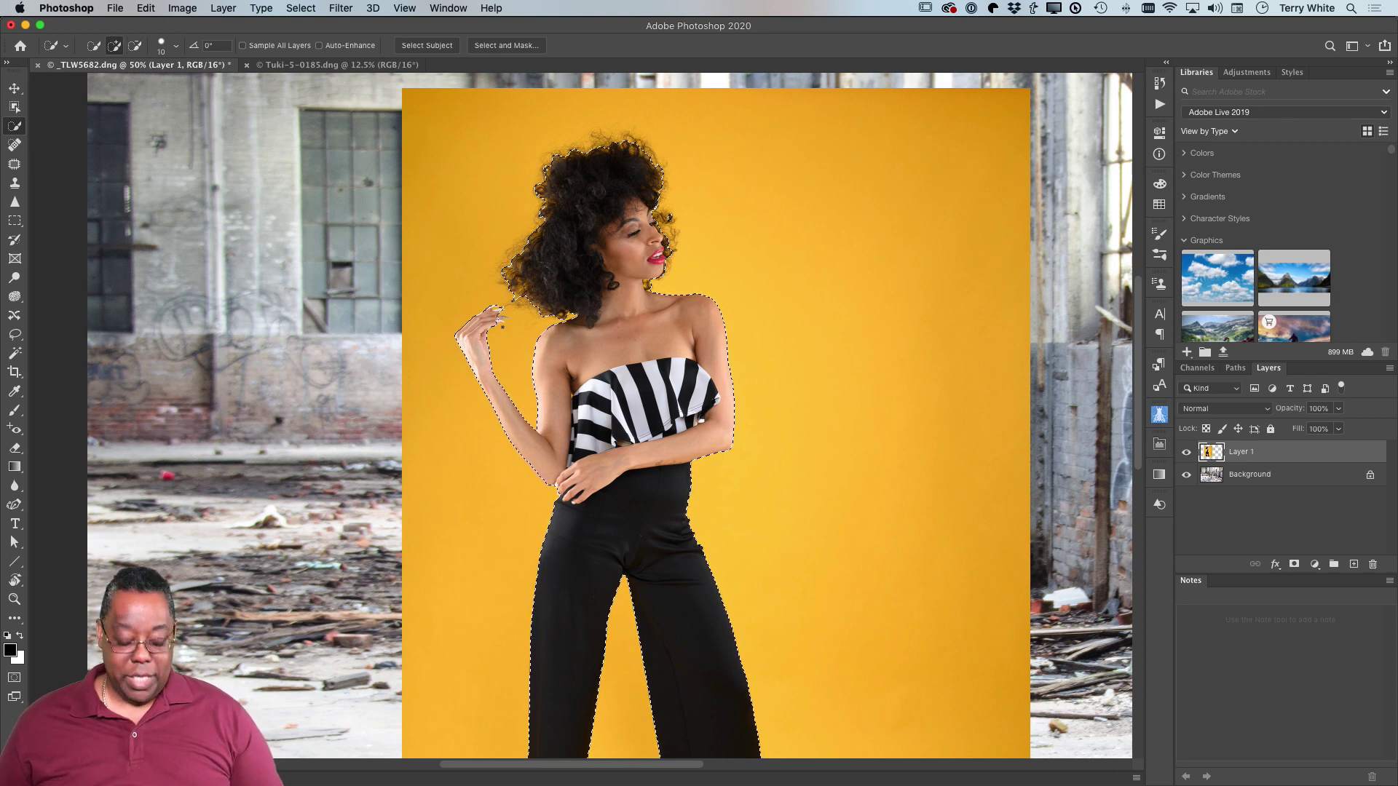
pyautogui.press('super+equal')
pyautogui.press('super+equal')
pyautogui.press('super+equal')
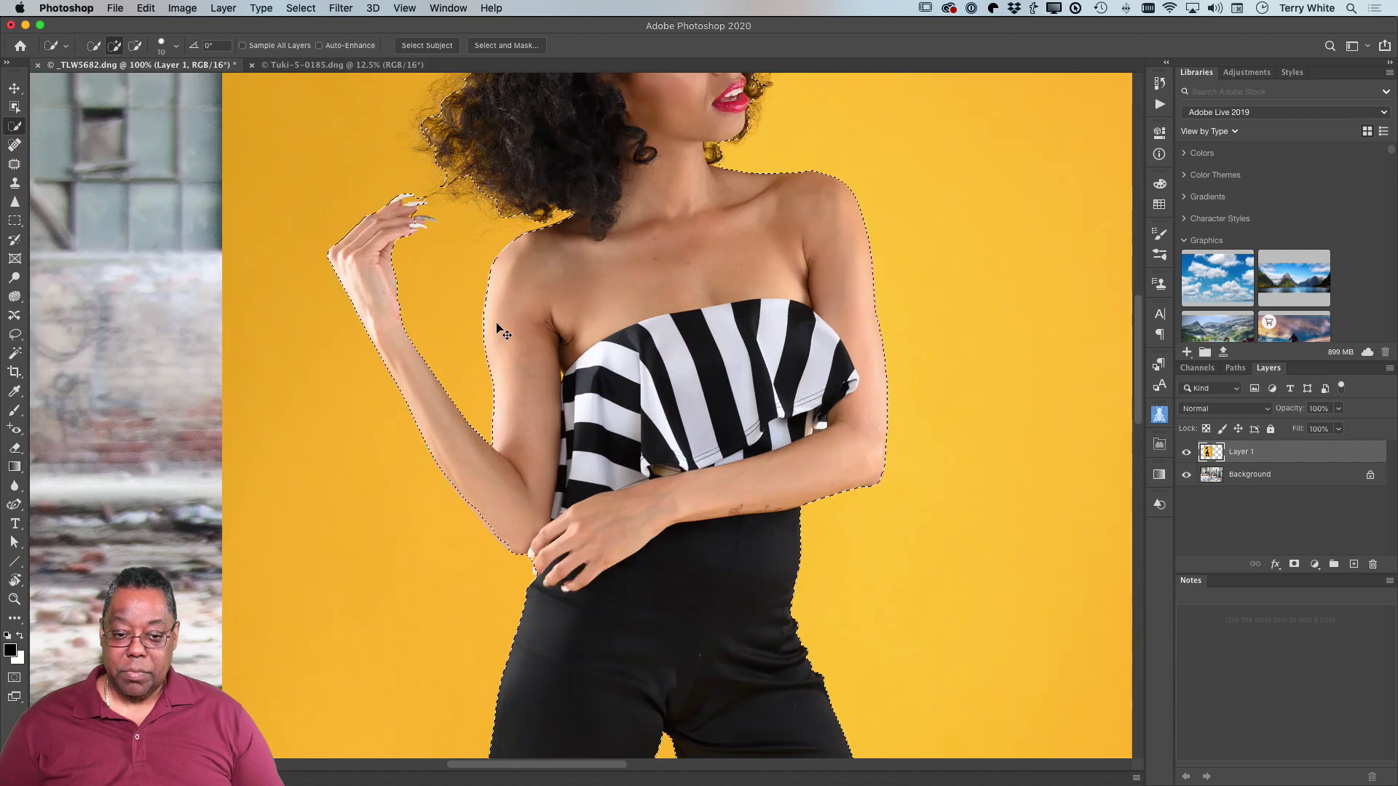
pyautogui.scroll(10, 380, 415)
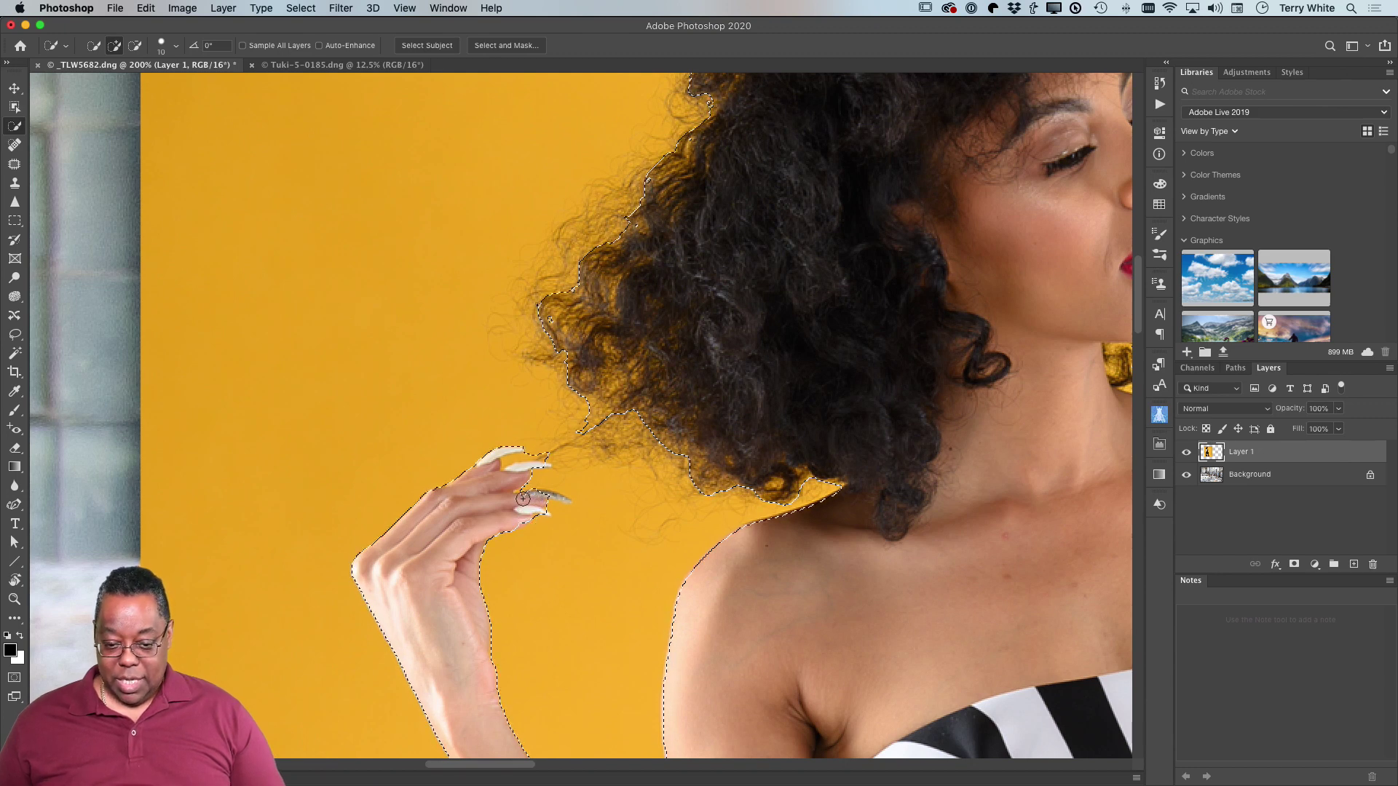
pyautogui.press('[')
pyautogui.press('[')
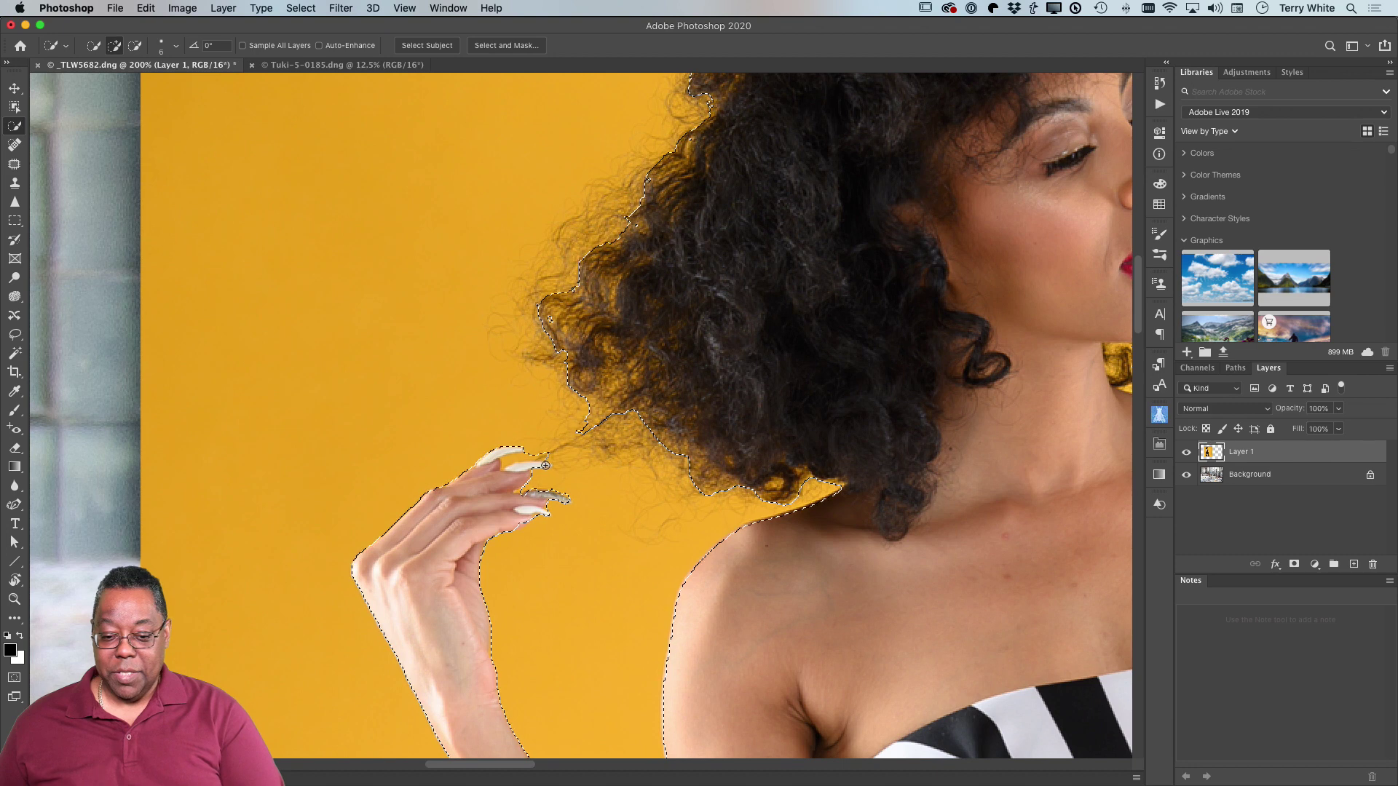
pyautogui.press('alt')
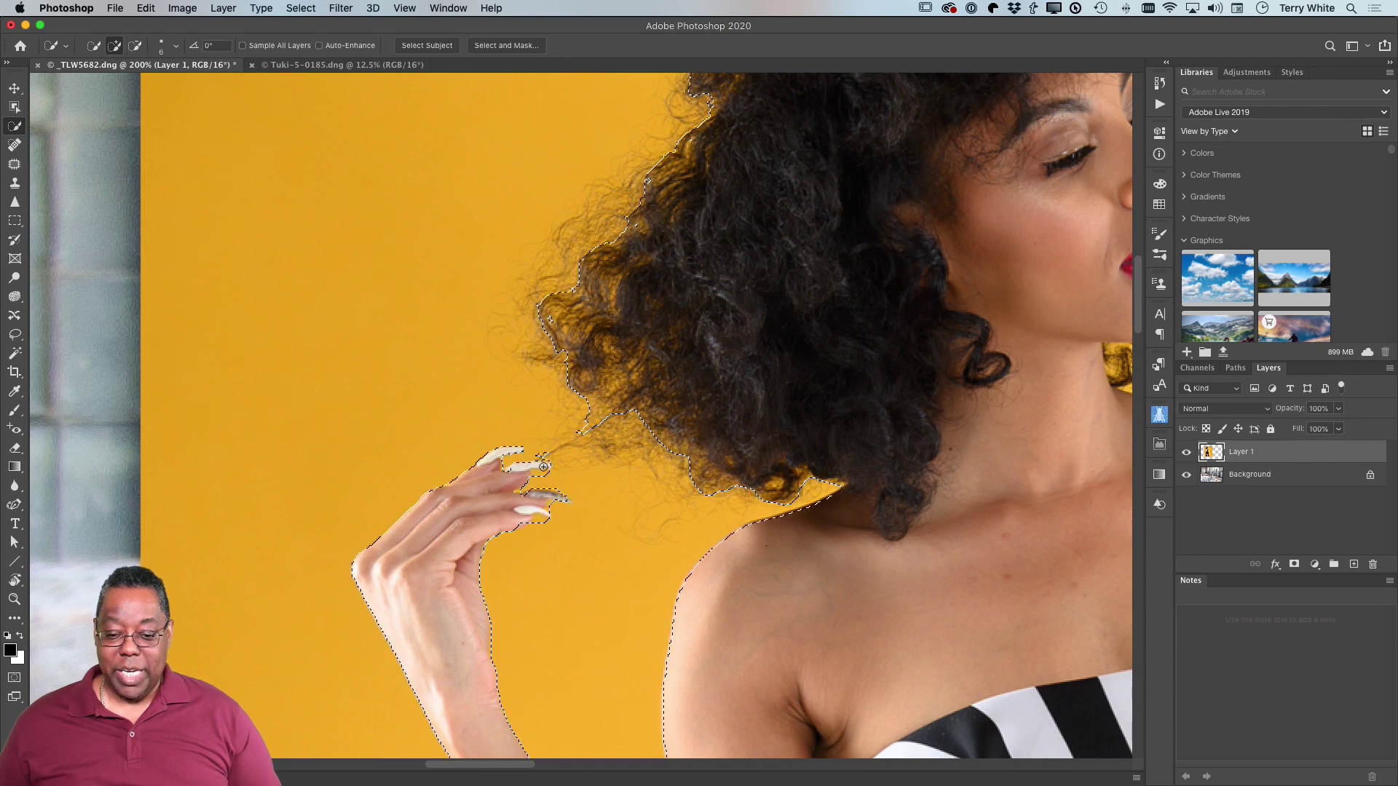
pyautogui.press('alt')
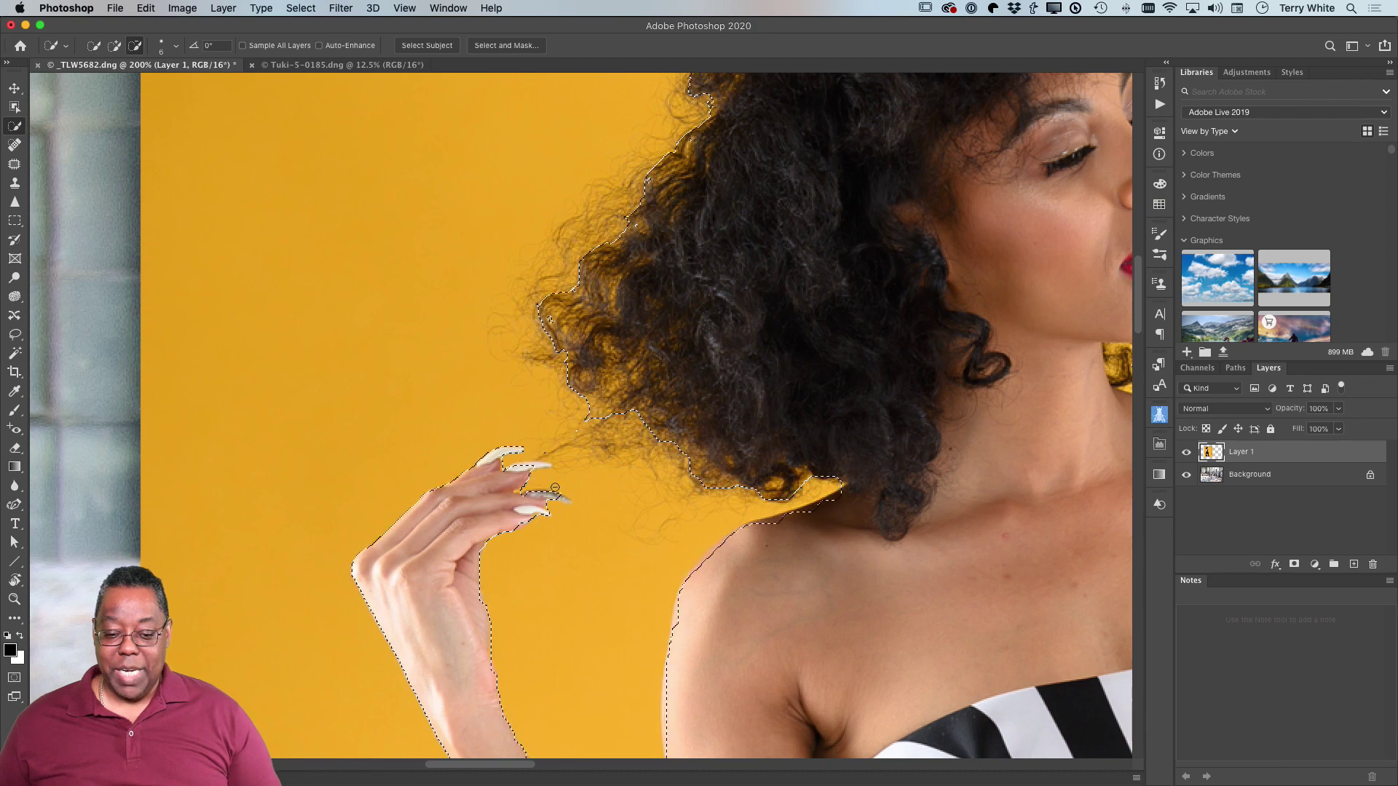
# - Open the woman's selection in Select and Mask and set Shift Edge to 0%
pyautogui.press('super+0')
pyautogui.press('super+0')
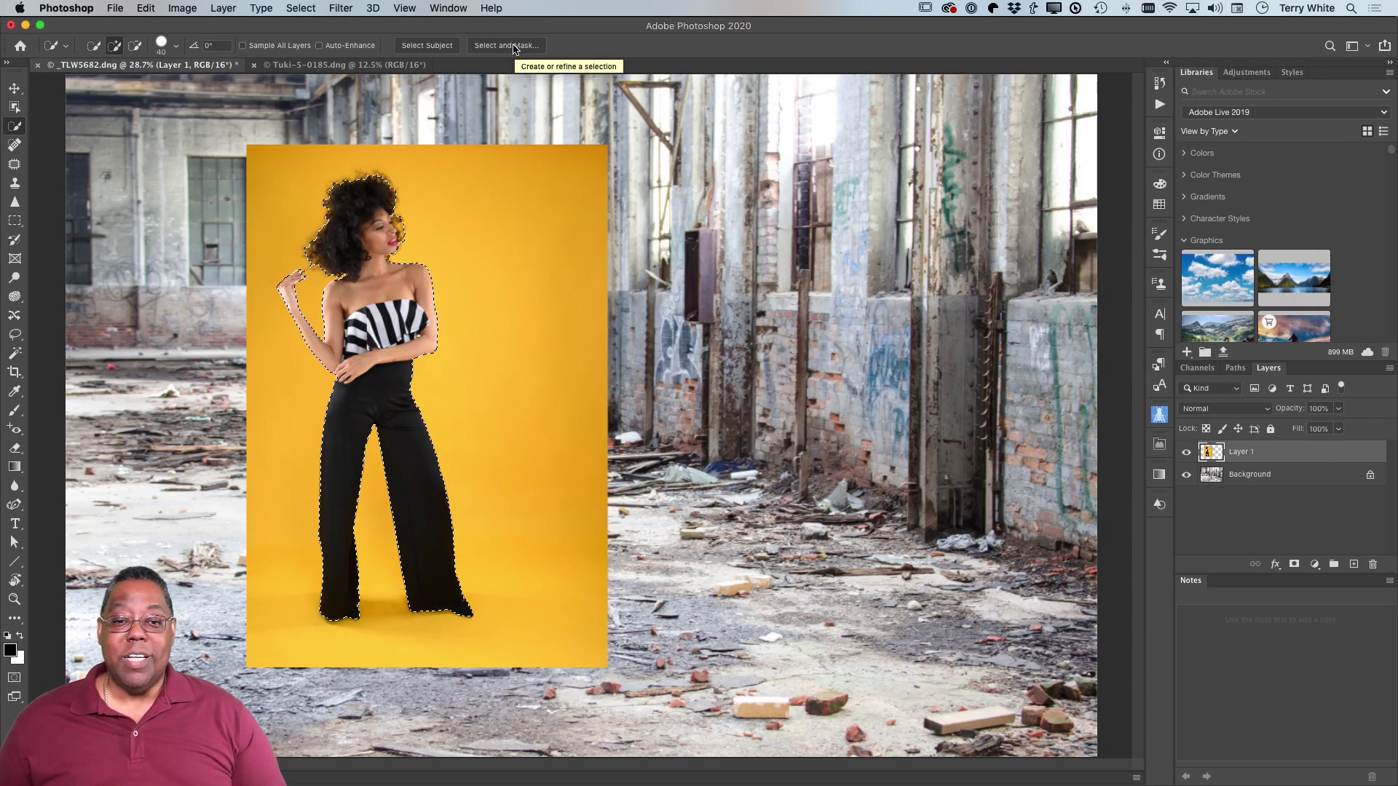
pyautogui.click(513, 46)
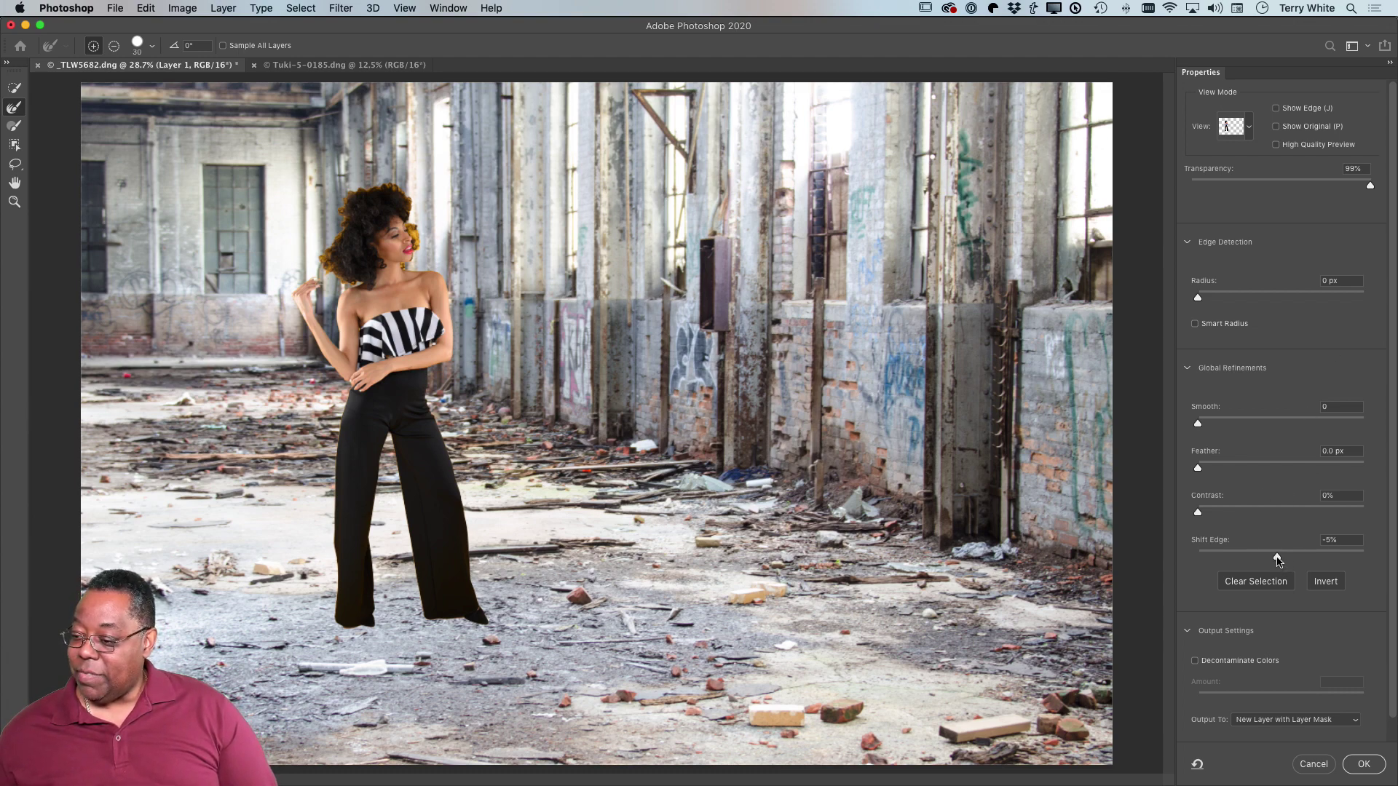
pyautogui.moveTo(1281, 561); pyautogui.dragTo(1283, 562)
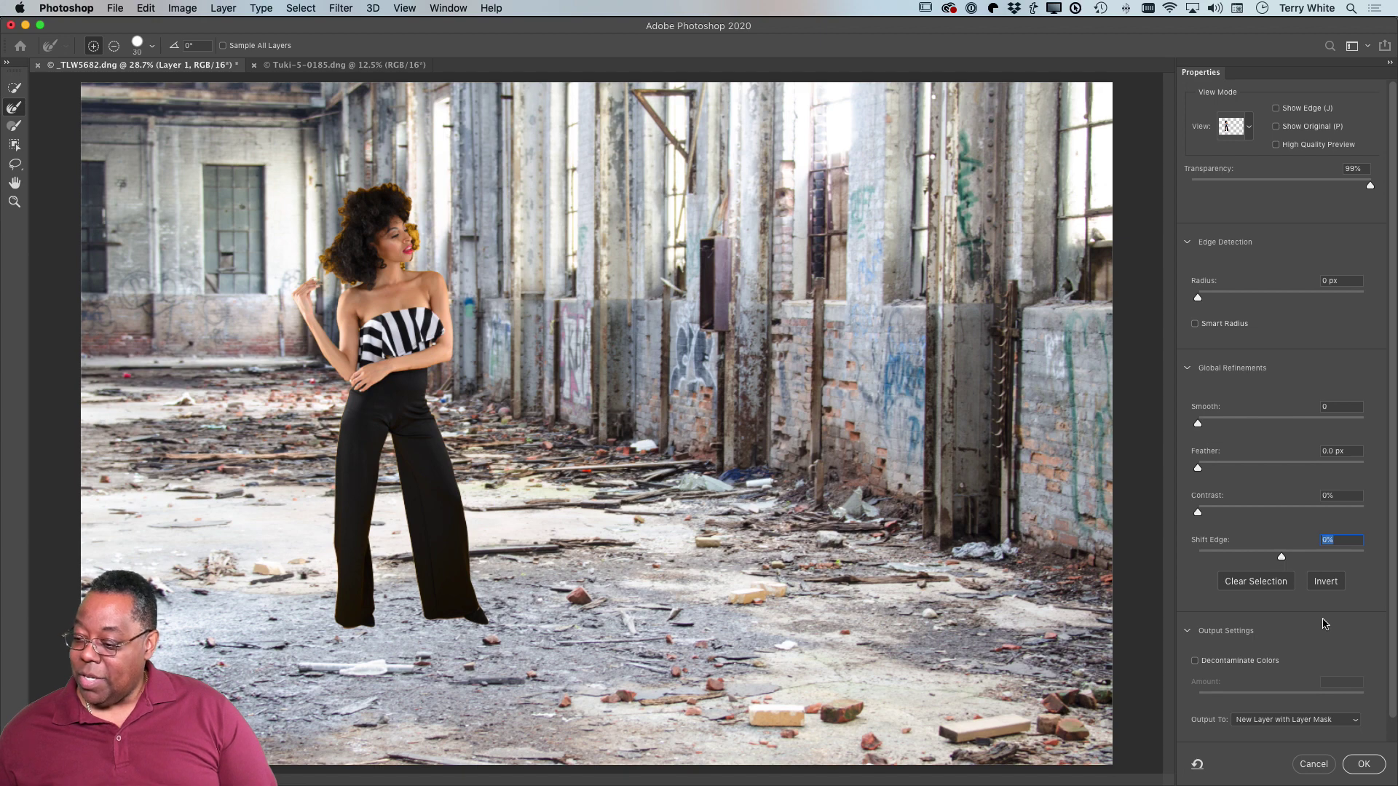
pyautogui.scroll(-1, 1281, 712)
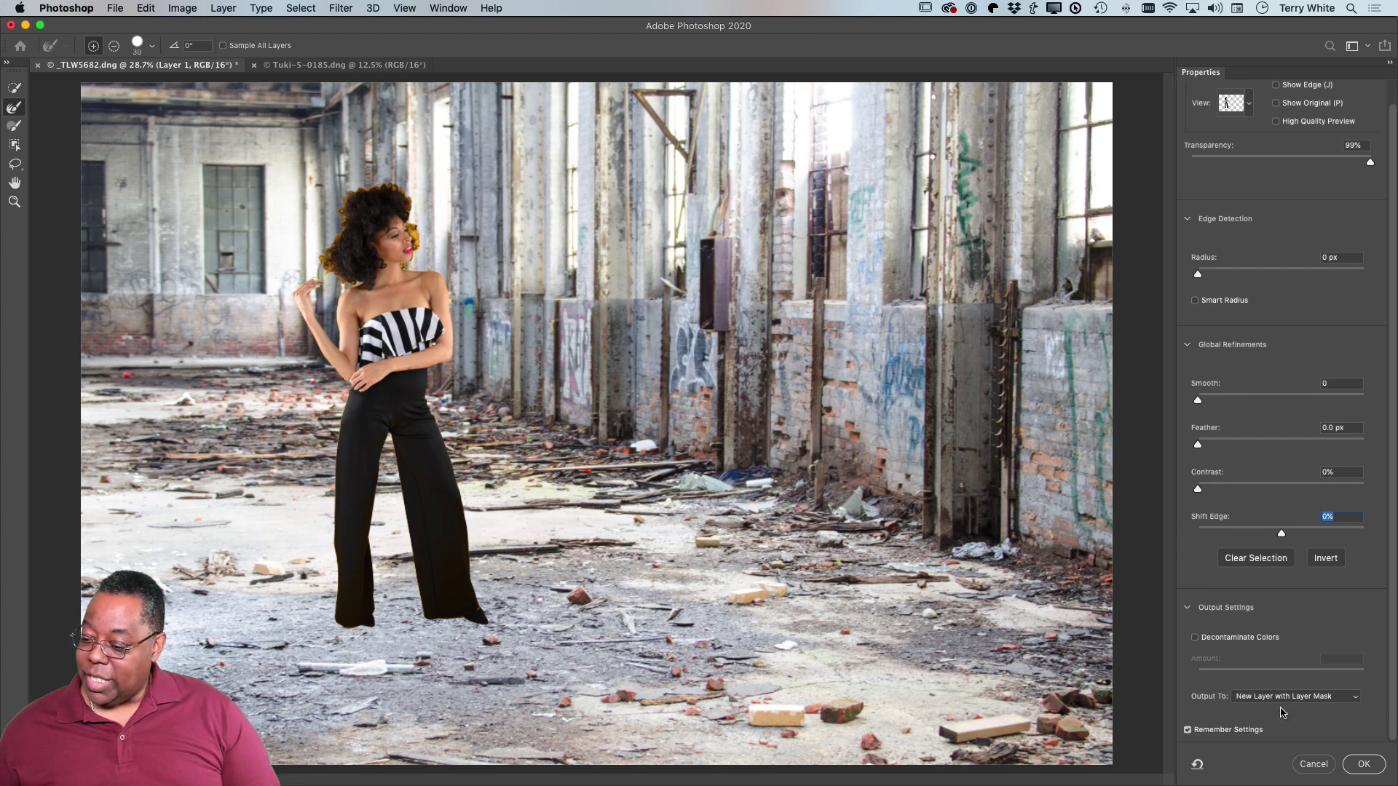
pyautogui.scroll(1, 1283, 652)
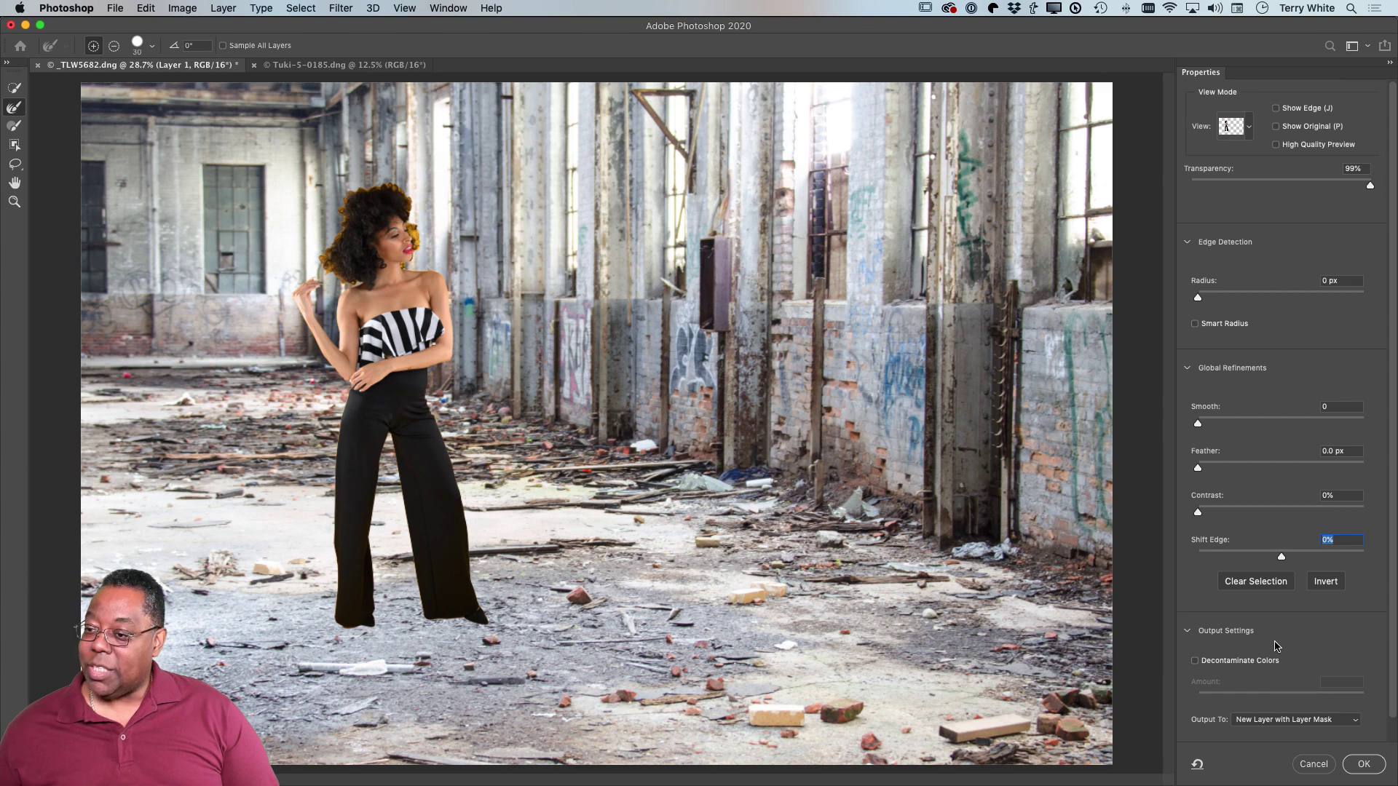
# - Preview the cutout in the Black & White view and in On Black at about 43% opacity, and return to Onion Skin
pyautogui.click(1249, 128)
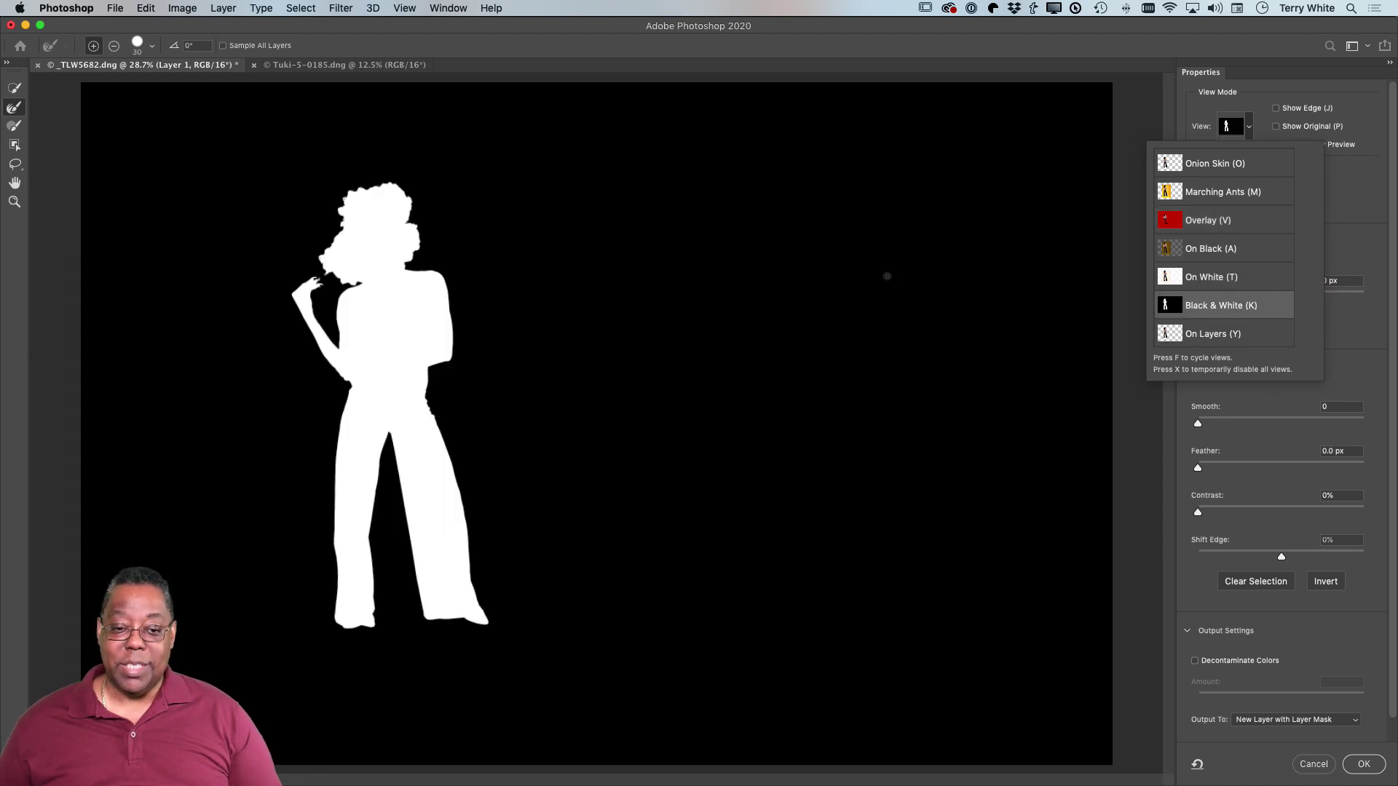
pyautogui.click(1202, 251)
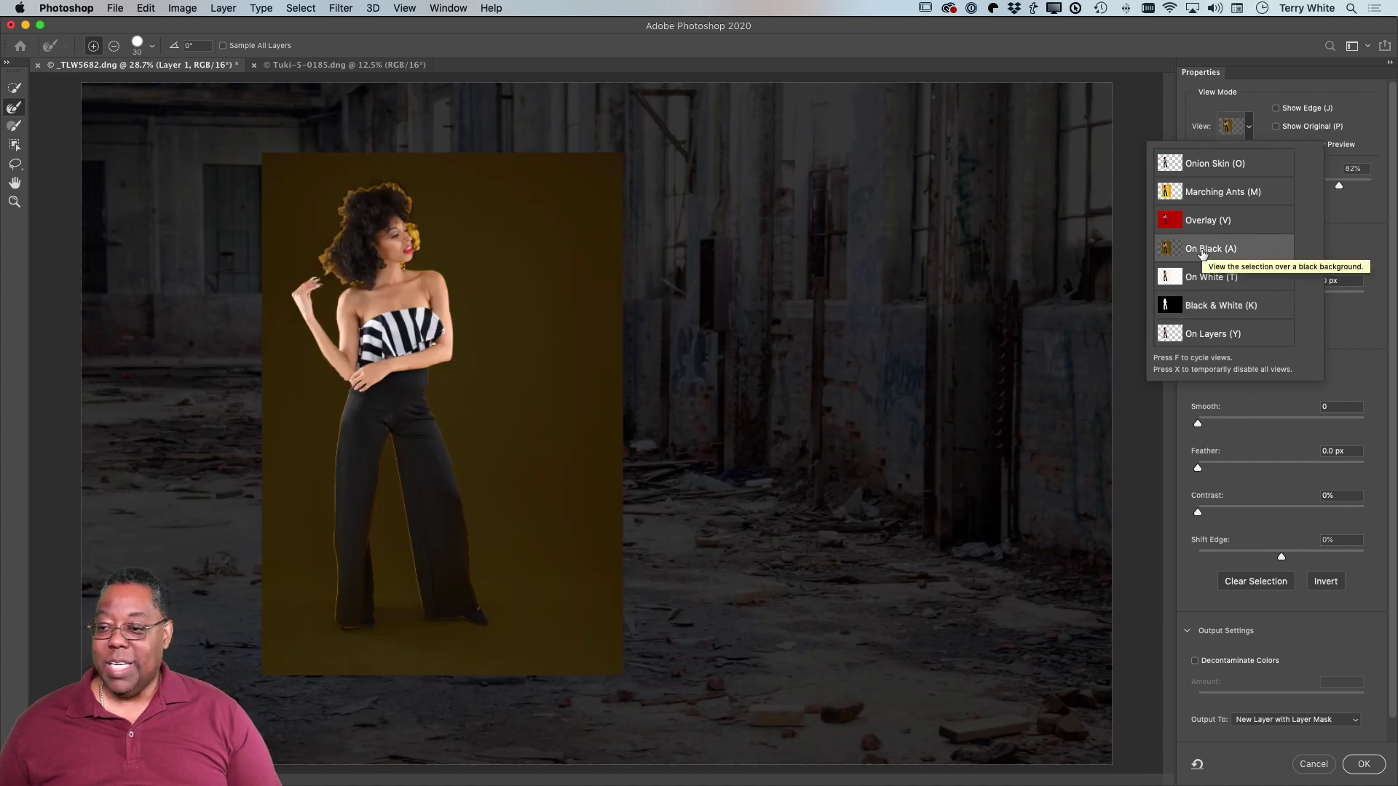
pyautogui.click(1334, 219)
pyautogui.moveTo(1339, 188); pyautogui.dragTo(1271, 203)
pyautogui.press('l')
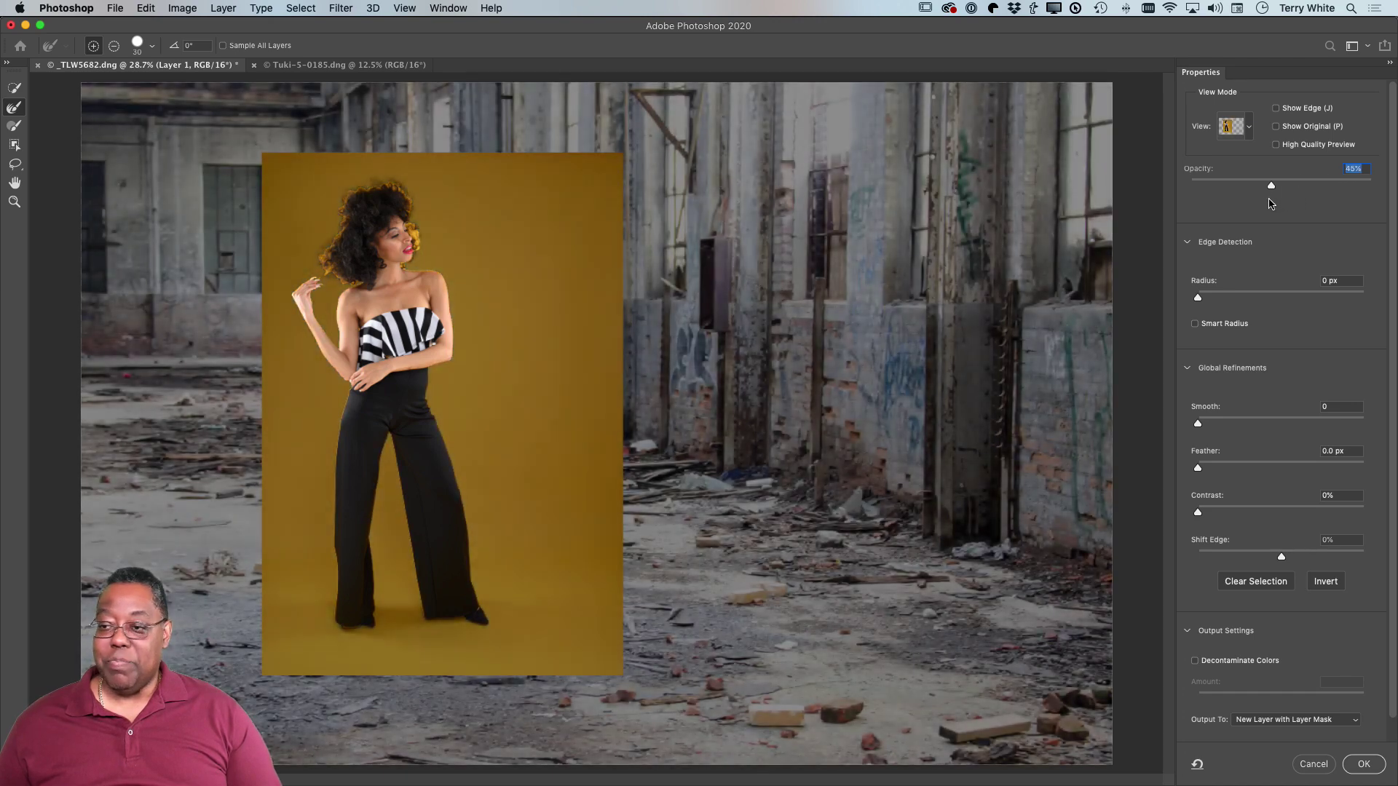
pyautogui.click(1248, 129)
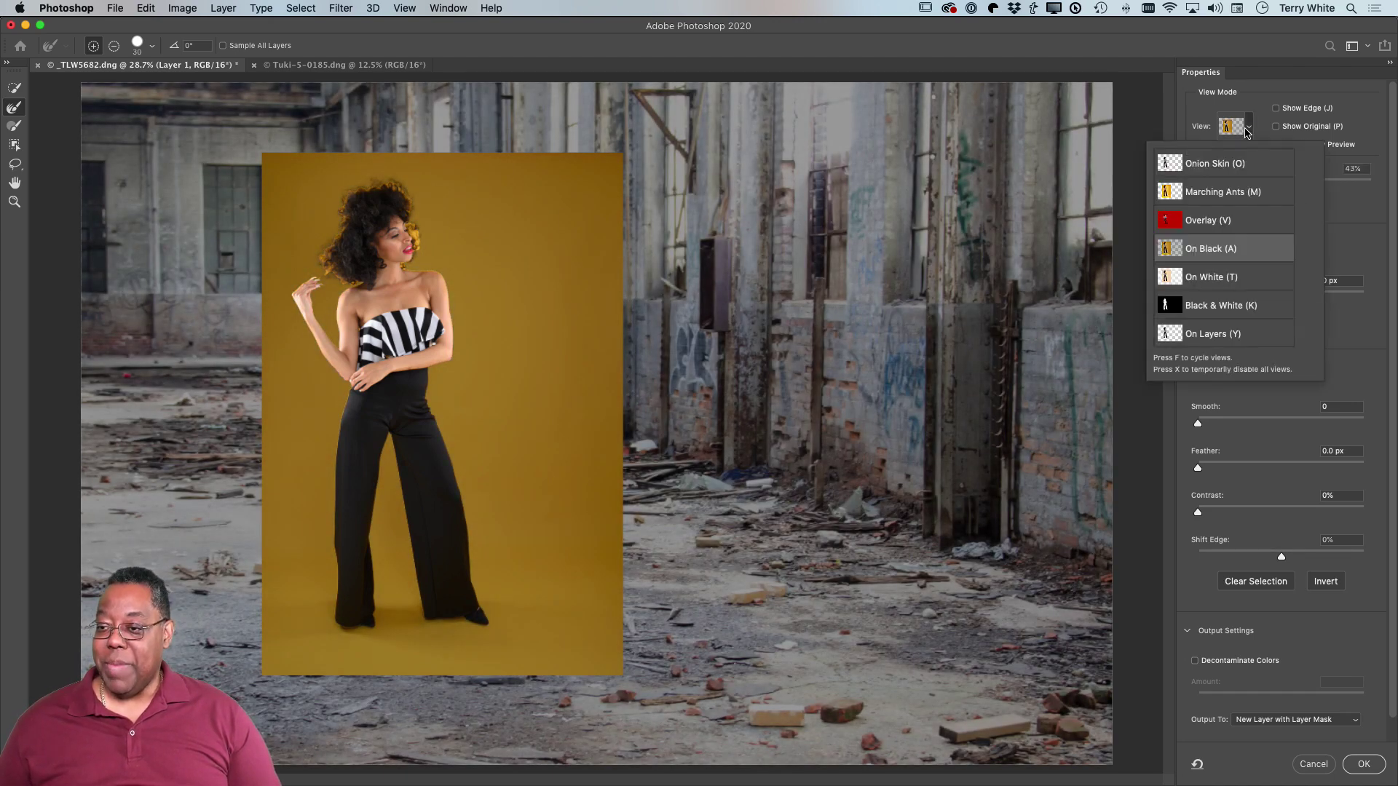
pyautogui.click(1216, 165)
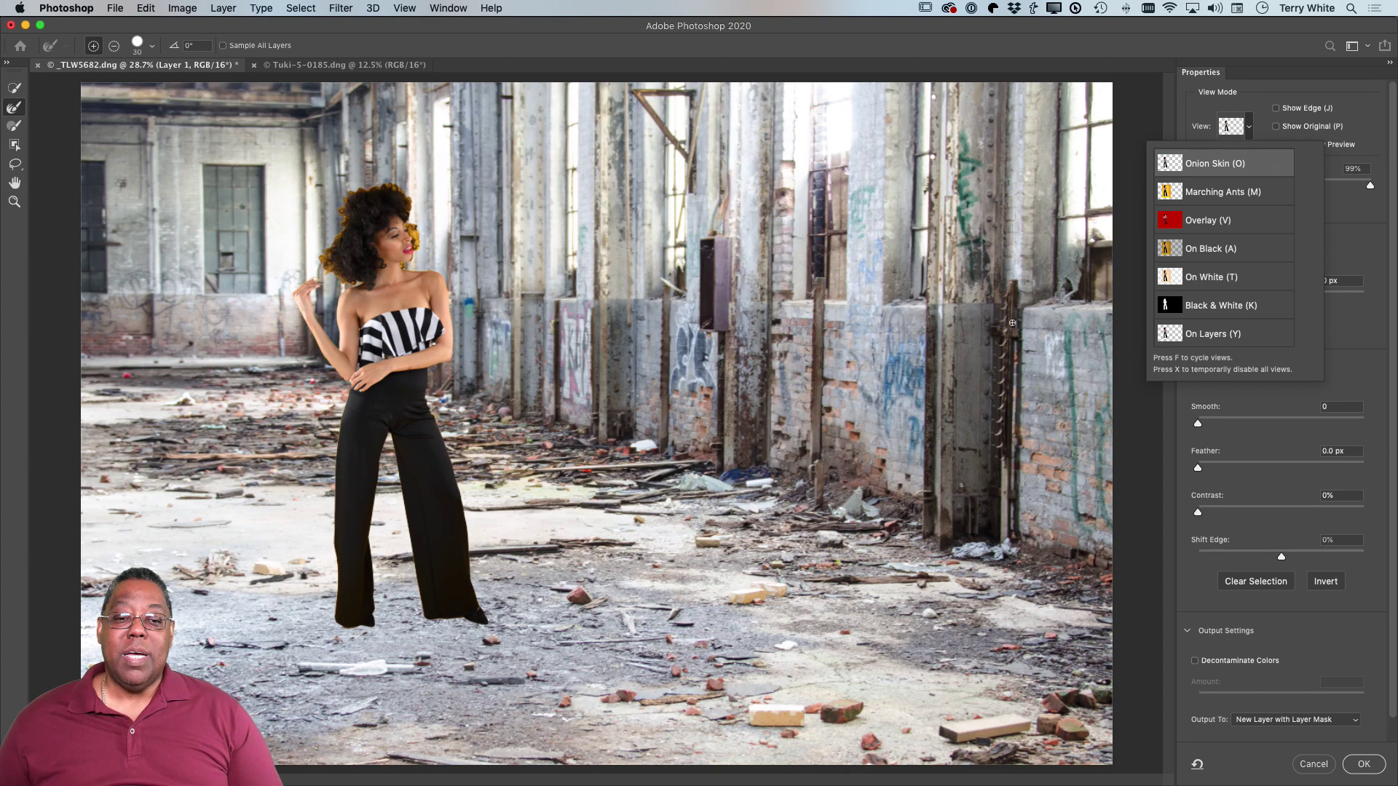
pyautogui.click(1344, 219)
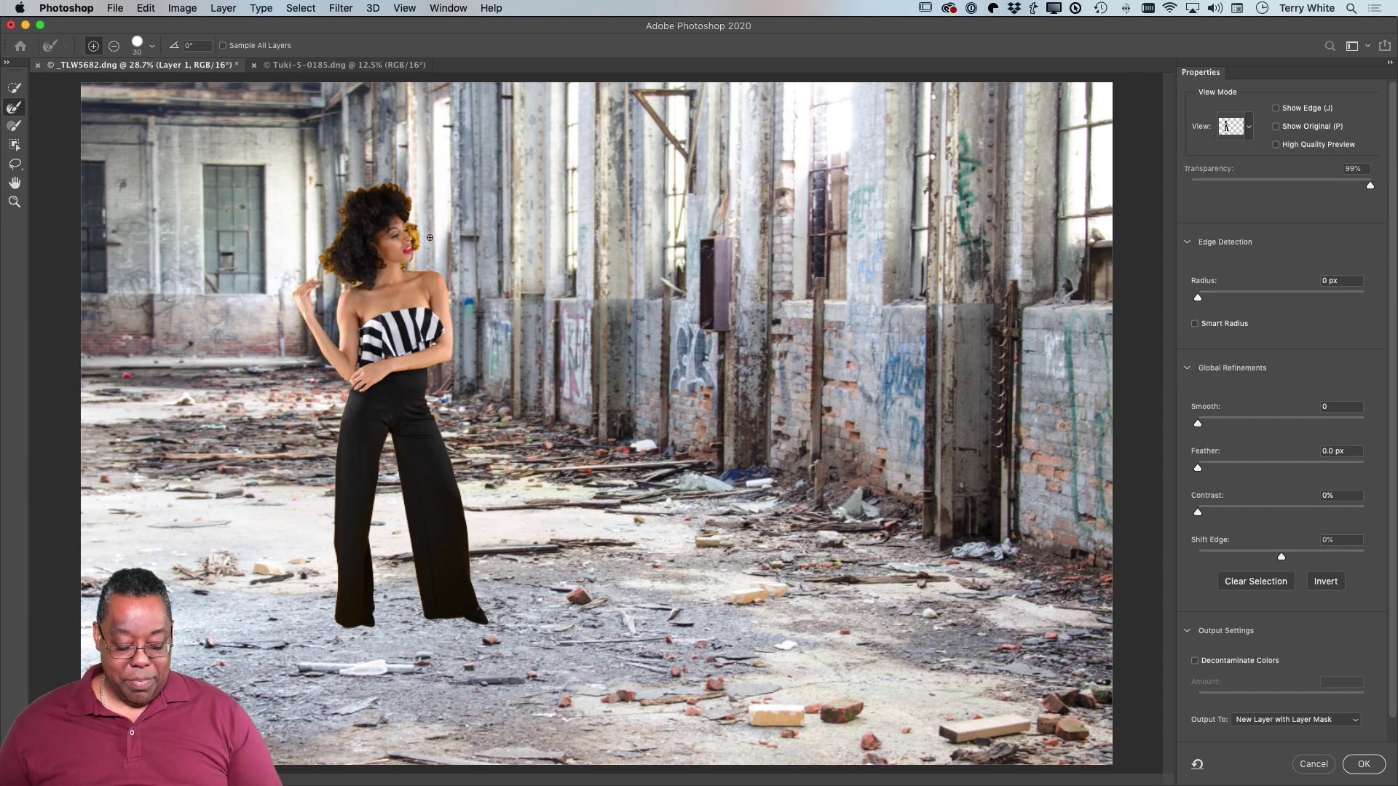
# - Choose the Refine Edge Brush, try sizes up to 150 px, and settle on 30 px for the hair edges
pyautogui.press('z')
pyautogui.moveTo(356, 223); pyautogui.dragTo(400, 271)
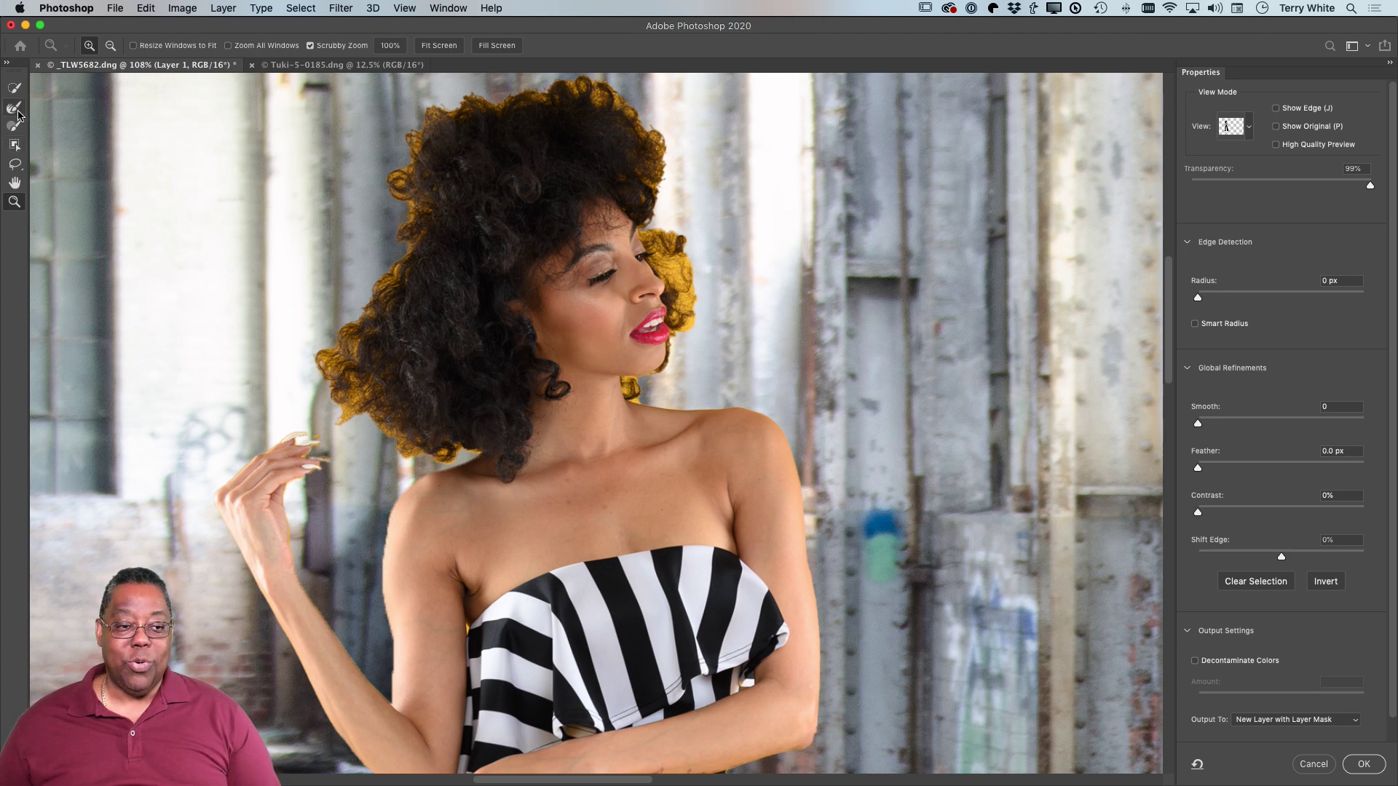
pyautogui.click(12, 109)
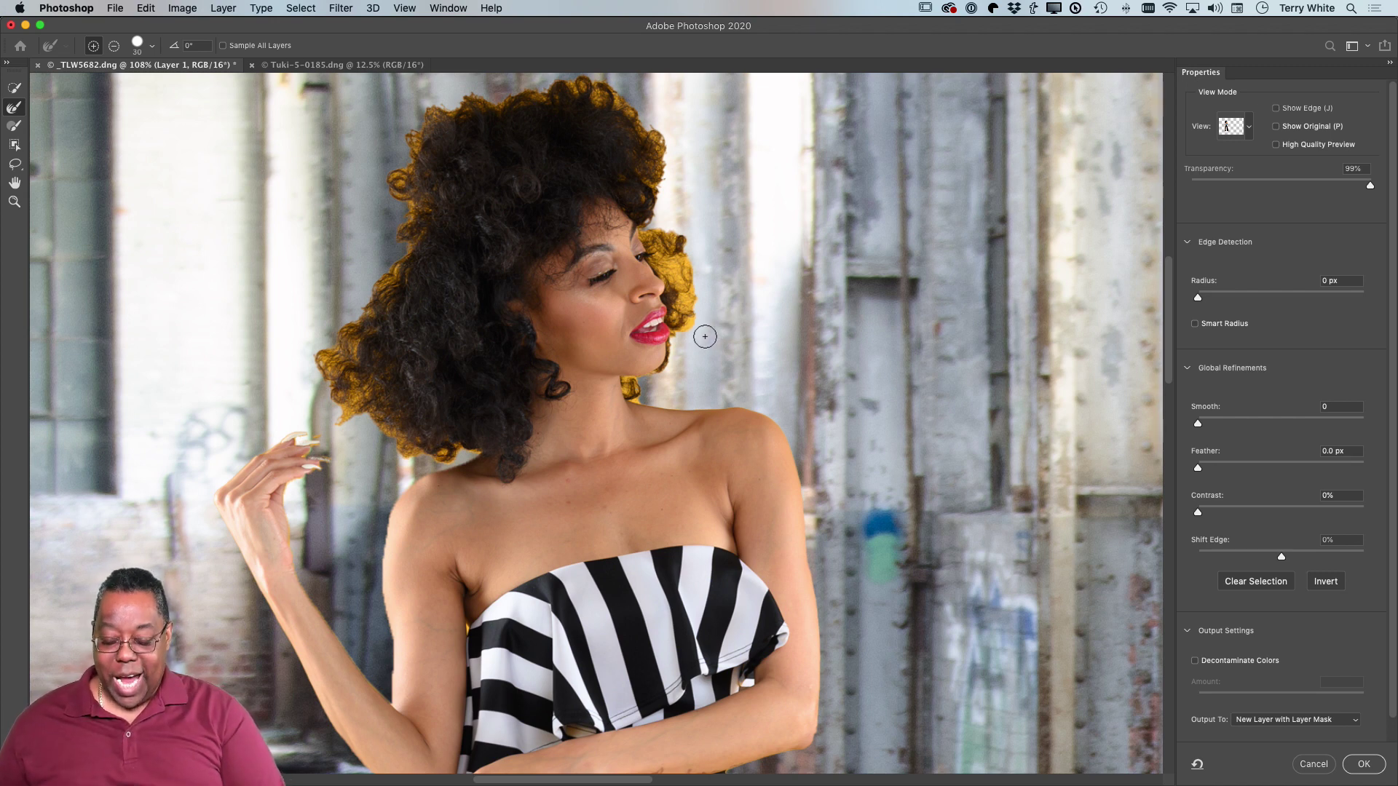
pyautogui.press(']')
pyautogui.press(']')
pyautogui.press(']')
pyautogui.press(']')
pyautogui.press(']')
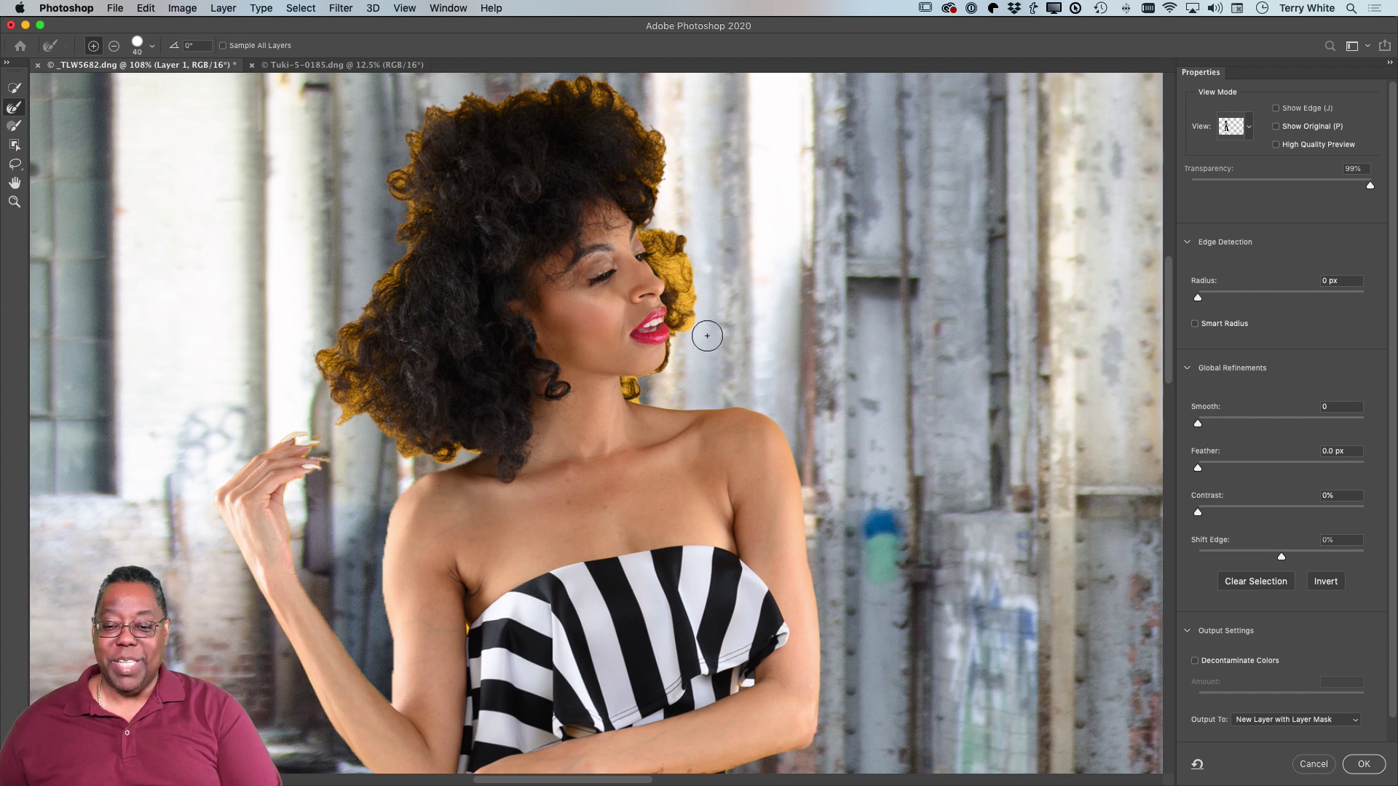
pyautogui.press(']')
pyautogui.press(']')
pyautogui.press(']')
pyautogui.press(']')
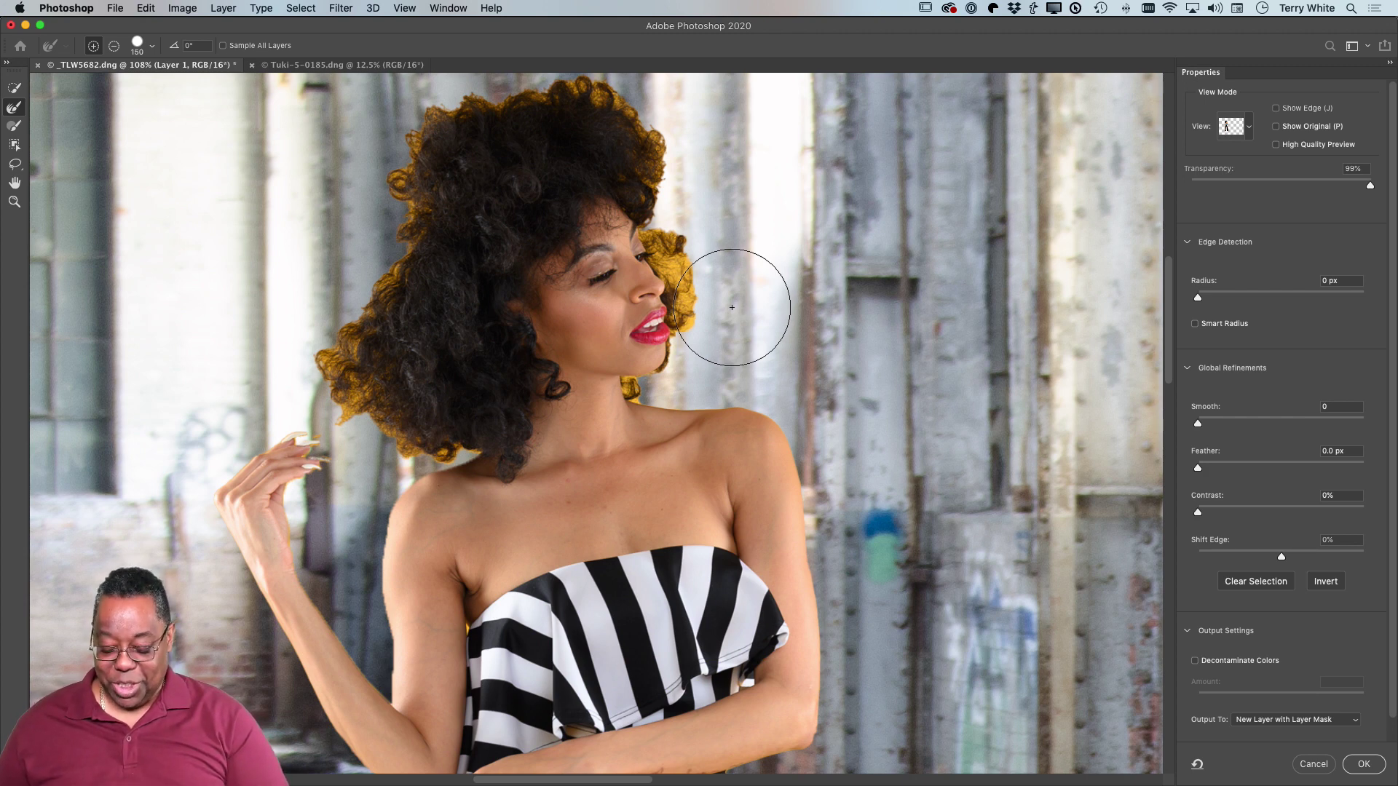
pyautogui.press('[')
pyautogui.press('[')
pyautogui.press('[')
pyautogui.press('[')
pyautogui.press('[')
pyautogui.press('[')
pyautogui.press('[')
pyautogui.press('[')
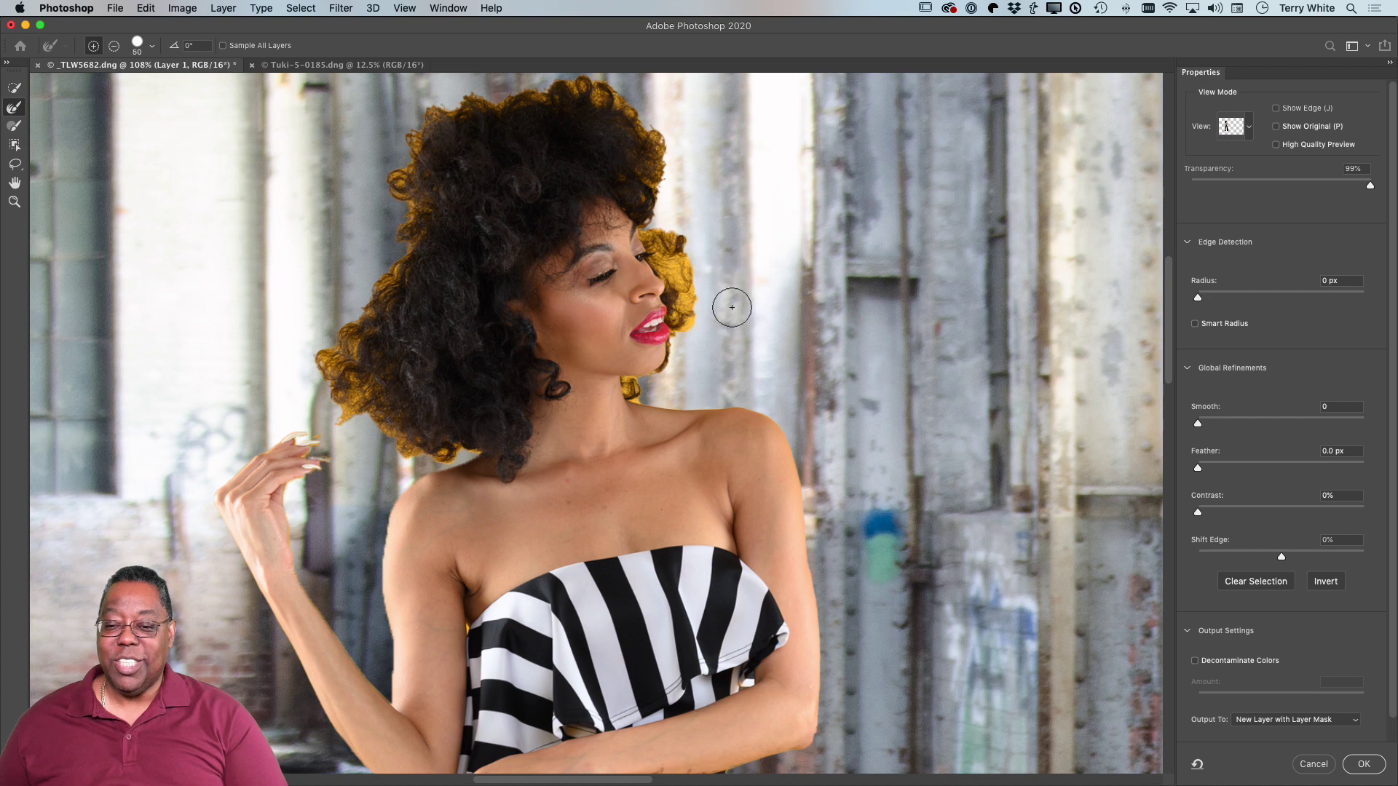
pyautogui.press('[')
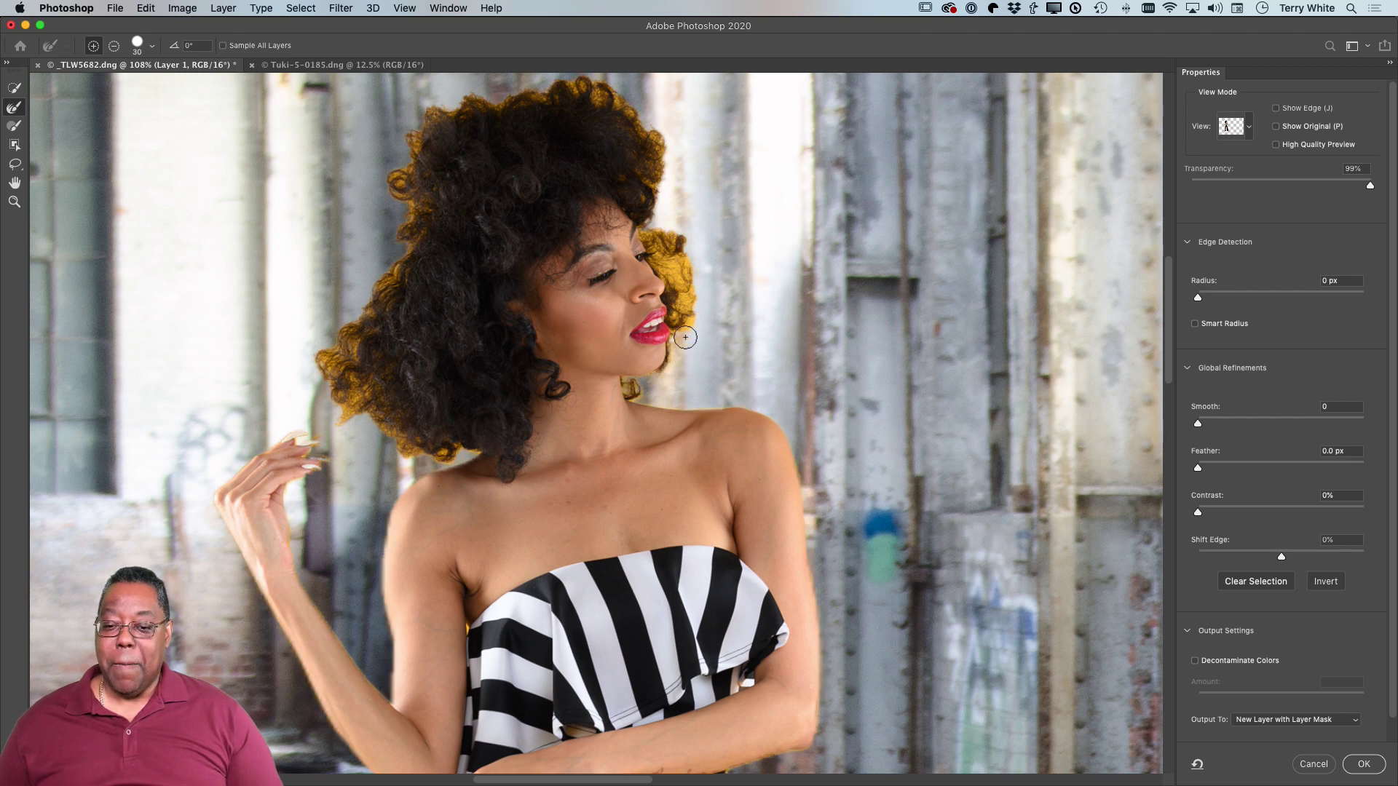
# - Refine the woman's hair edges beside her face and around the outer curls, removing the yellow background between strands
pyautogui.moveTo(669, 254)
pyautogui.mouseDown()
pyautogui.moveTo(679, 306)
pyautogui.moveTo(650, 225)
pyautogui.moveTo(674, 253)
pyautogui.mouseUp()
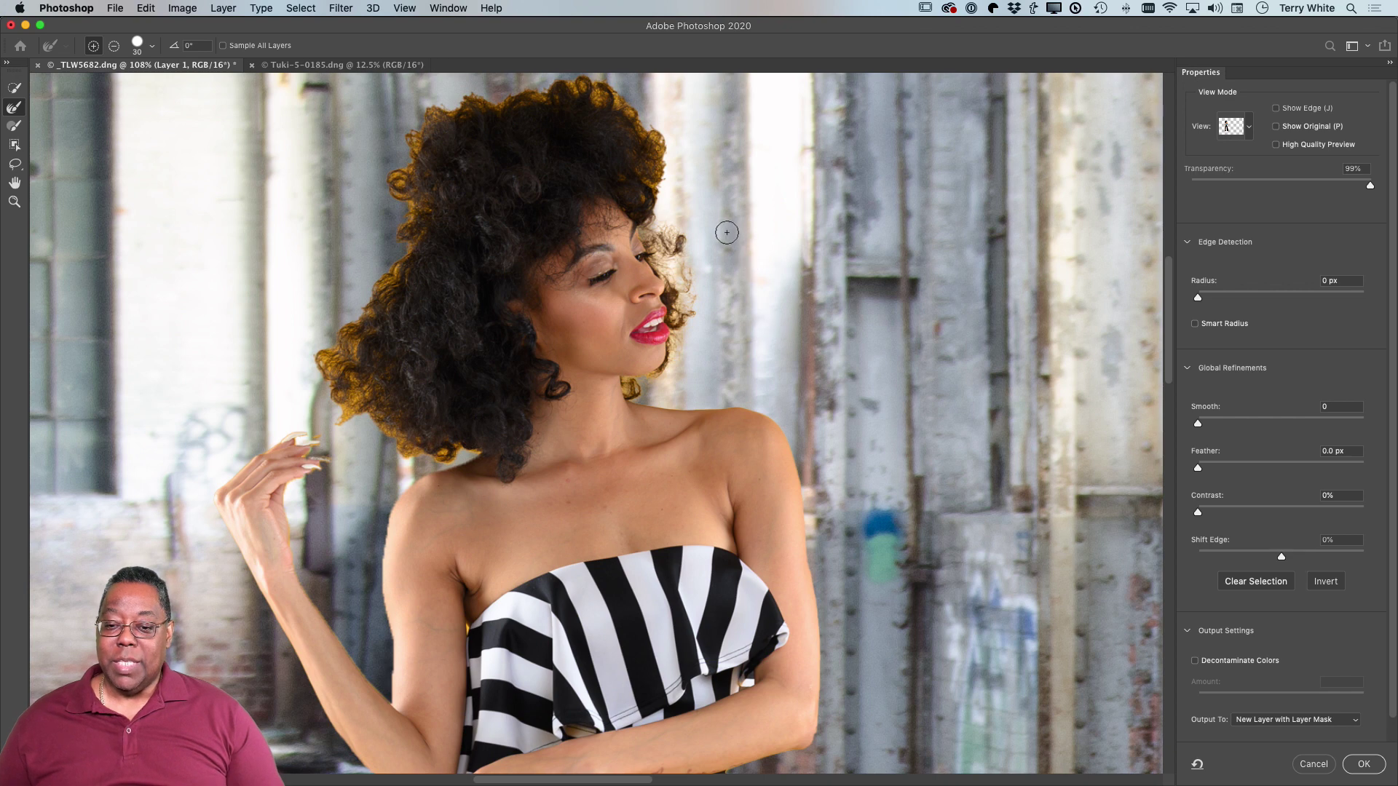
pyautogui.moveTo(708, 172)
pyautogui.mouseDown()
pyautogui.moveTo(748, 352)
pyautogui.moveTo(732, 396)
pyautogui.moveTo(702, 388)
pyautogui.moveTo(689, 317)
pyautogui.moveTo(606, 272)
pyautogui.moveTo(660, 295)
pyautogui.mouseUp()
pyautogui.moveTo(698, 347); pyautogui.dragTo(685, 387)
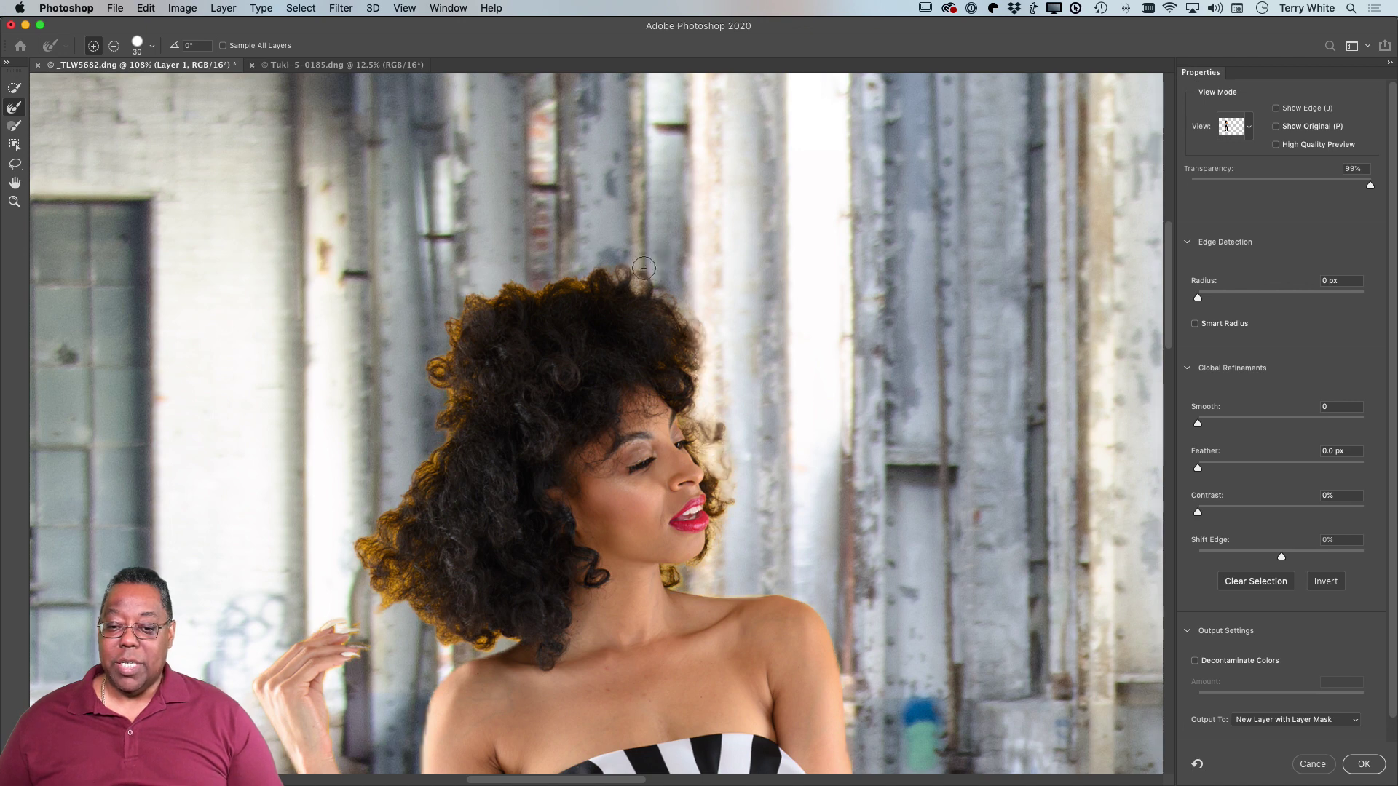
pyautogui.moveTo(509, 284)
pyautogui.mouseDown()
pyautogui.moveTo(466, 310)
pyautogui.moveTo(448, 366)
pyautogui.moveTo(394, 373)
pyautogui.moveTo(413, 352)
pyautogui.moveTo(438, 389)
pyautogui.moveTo(443, 374)
pyautogui.moveTo(447, 414)
pyautogui.moveTo(421, 460)
pyautogui.moveTo(446, 442)
pyautogui.moveTo(422, 481)
pyautogui.moveTo(439, 459)
pyautogui.moveTo(422, 481)
pyautogui.moveTo(369, 495)
pyautogui.moveTo(425, 489)
pyautogui.moveTo(383, 526)
pyautogui.moveTo(379, 551)
pyautogui.moveTo(354, 550)
pyautogui.moveTo(390, 546)
pyautogui.moveTo(398, 530)
pyautogui.moveTo(383, 555)
pyautogui.moveTo(396, 576)
pyautogui.moveTo(369, 606)
pyautogui.moveTo(376, 624)
pyautogui.moveTo(357, 625)
pyautogui.moveTo(393, 599)
pyautogui.moveTo(377, 572)
pyautogui.moveTo(450, 642)
pyautogui.moveTo(501, 640)
pyautogui.moveTo(483, 648)
pyautogui.moveTo(515, 639)
pyautogui.moveTo(384, 626)
pyautogui.moveTo(370, 501)
pyautogui.moveTo(444, 372)
pyautogui.mouseUp()
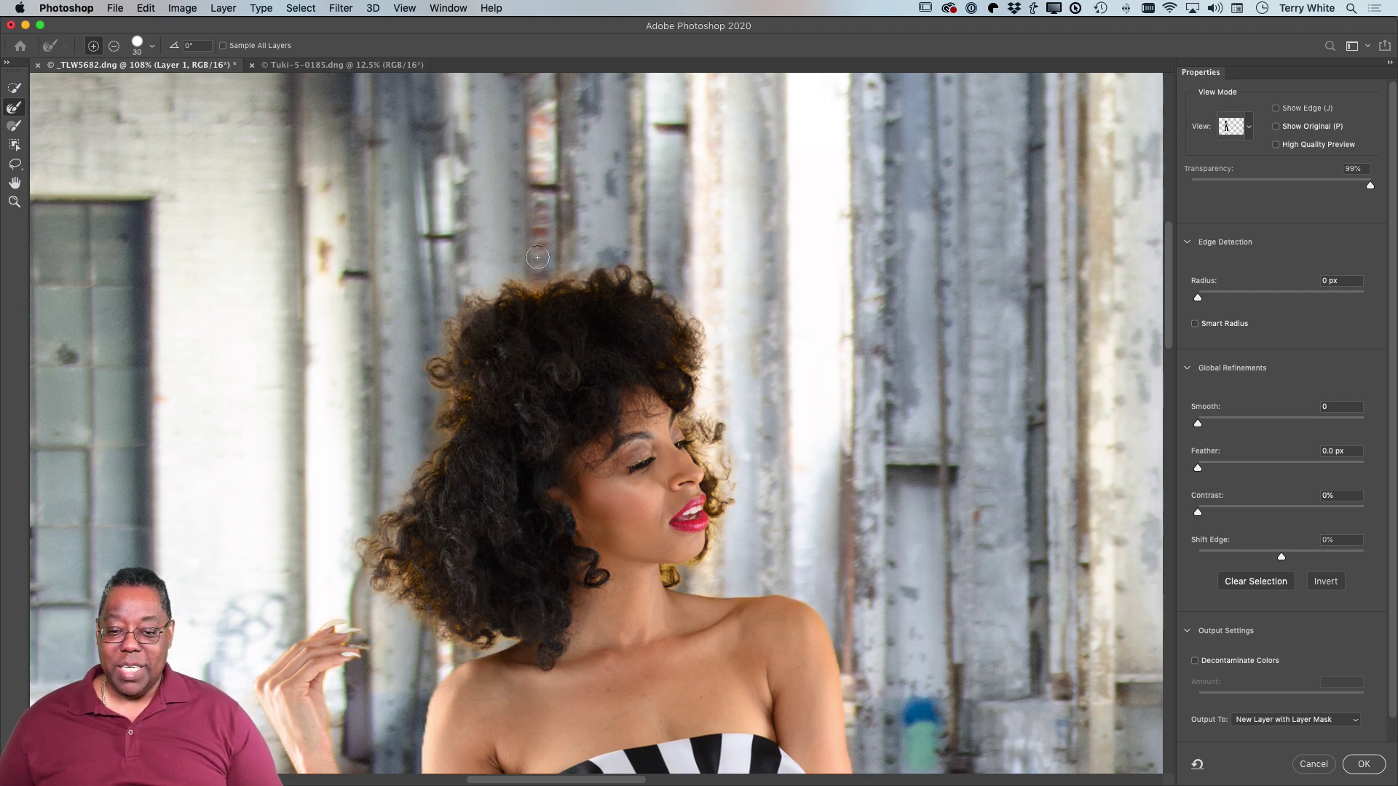
pyautogui.moveTo(624, 267)
pyautogui.mouseDown()
pyautogui.moveTo(730, 565)
pyautogui.moveTo(687, 579)
pyautogui.moveTo(713, 492)
pyautogui.moveTo(728, 543)
pyautogui.moveTo(747, 460)
pyautogui.moveTo(682, 427)
pyautogui.moveTo(701, 425)
pyautogui.mouseUp()
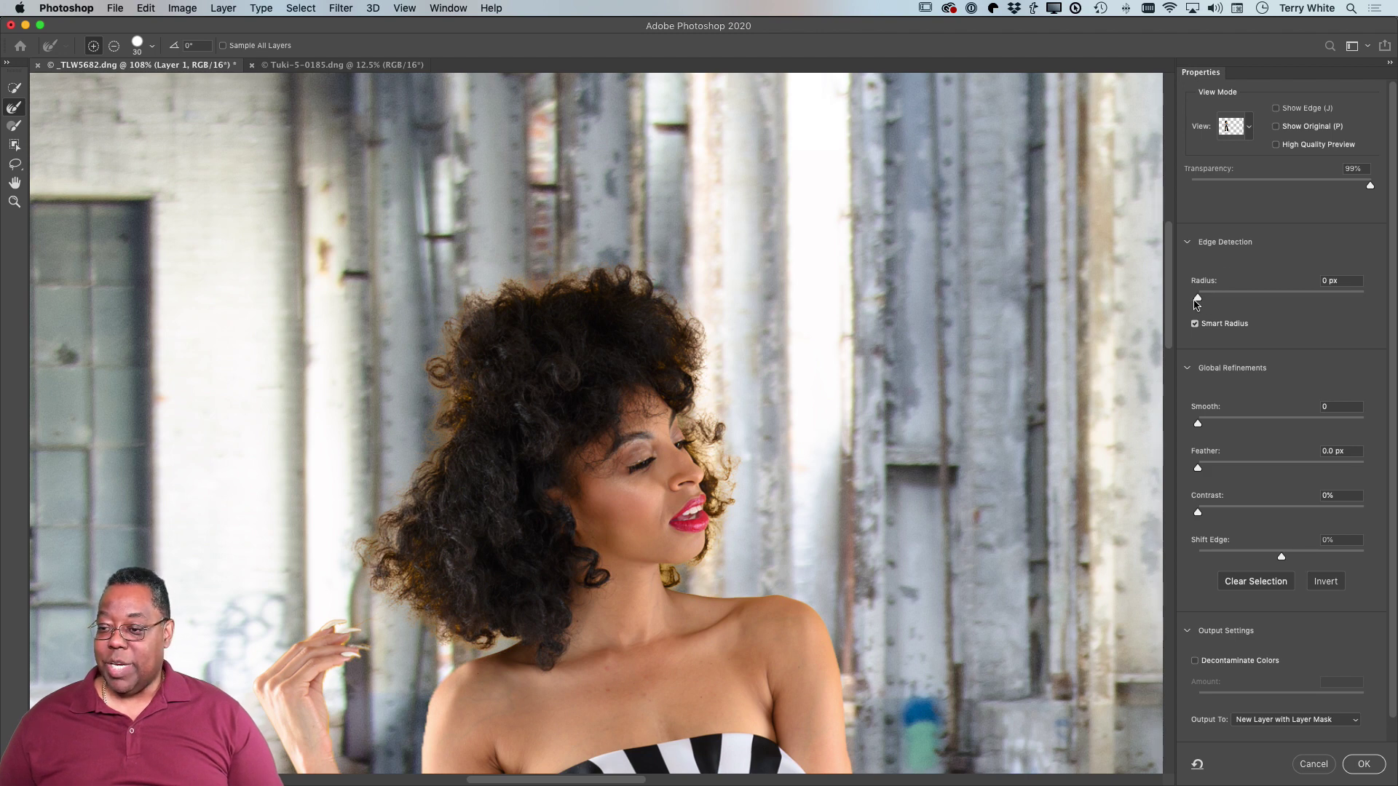
# - Turn on Smart Radius with a 3 px radius and set Shift Edge to -17%
pyautogui.moveTo(1198, 299); pyautogui.dragTo(1229, 300)
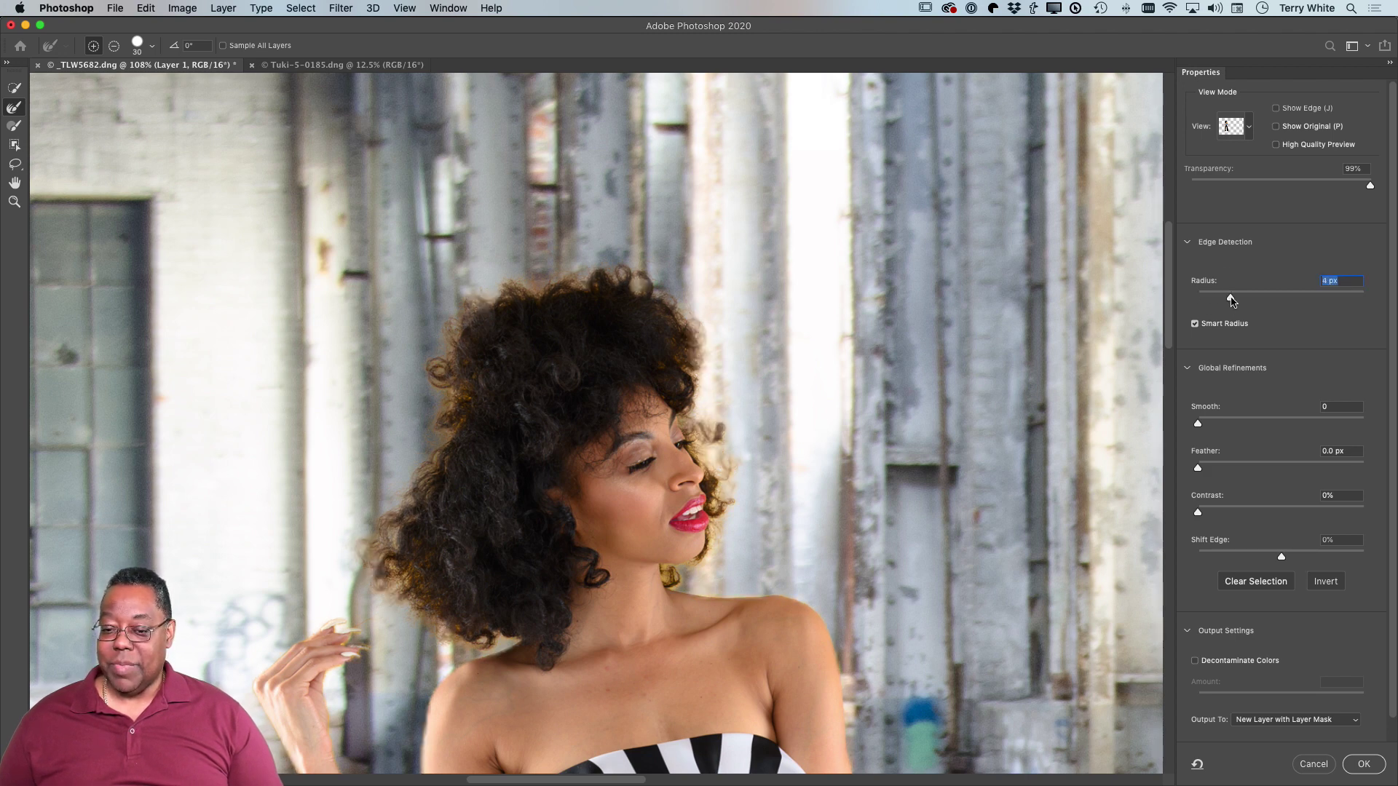
pyautogui.moveTo(1230, 301)
pyautogui.mouseDown()
pyautogui.moveTo(1353, 300)
pyautogui.moveTo(1242, 307)
pyautogui.mouseUp()
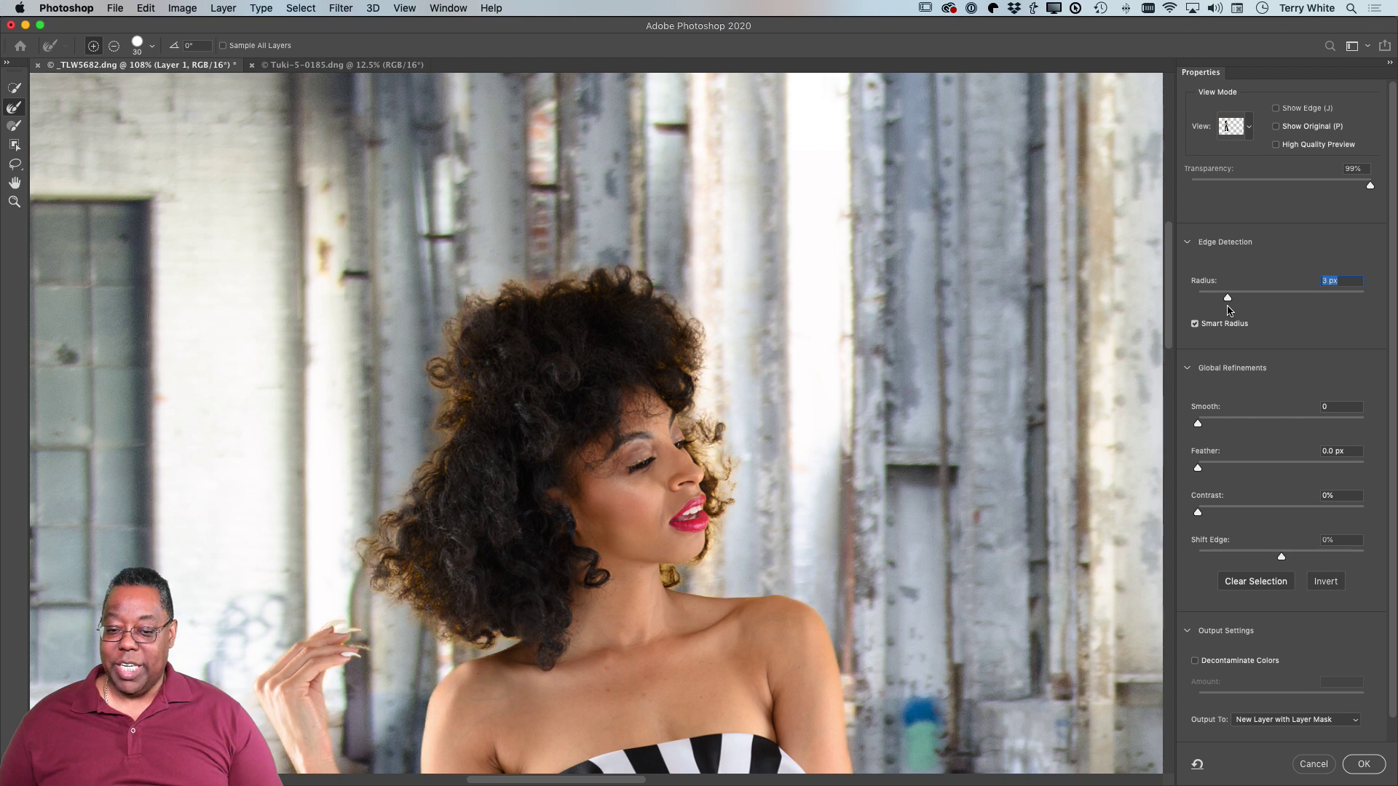
pyautogui.scroll(-2, 1267, 399)
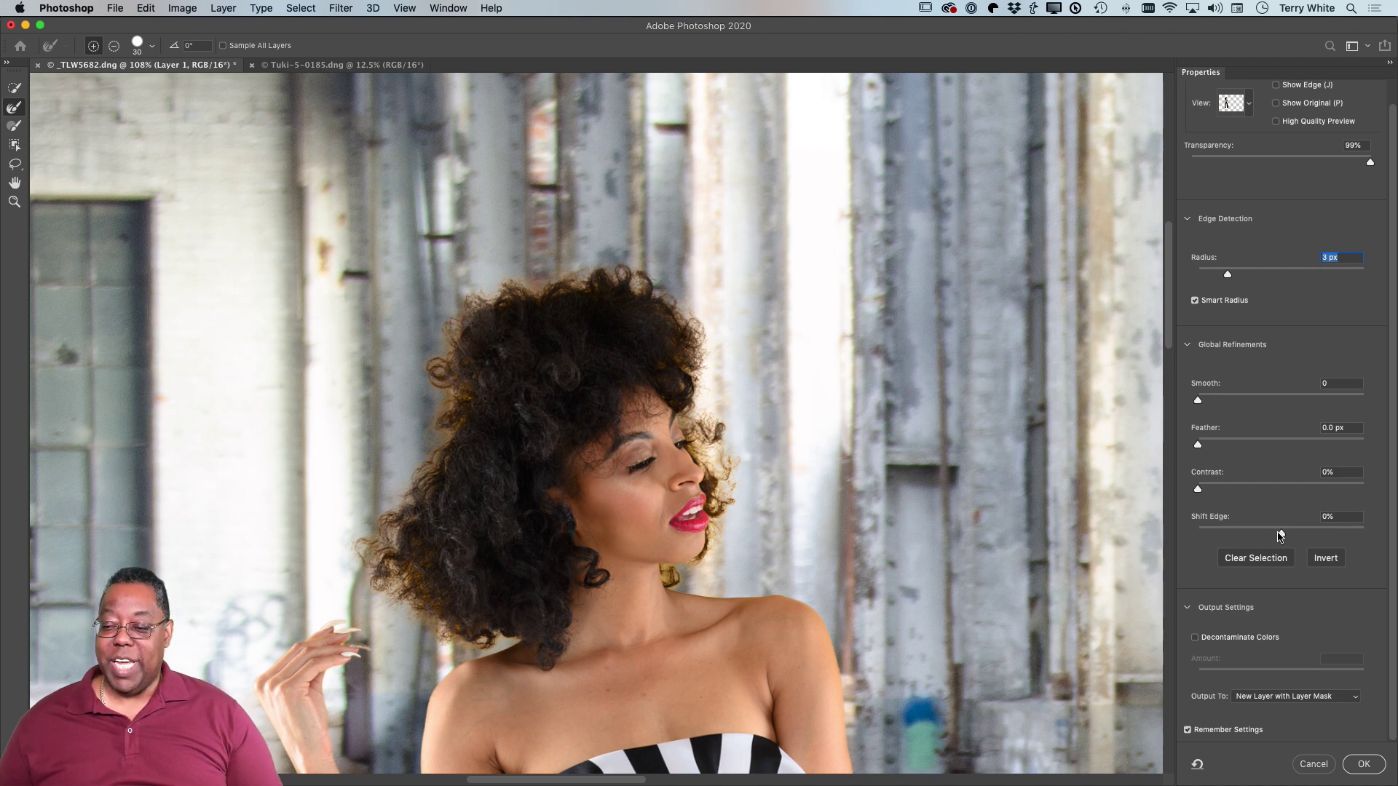
pyautogui.moveTo(1282, 535); pyautogui.dragTo(1279, 535)
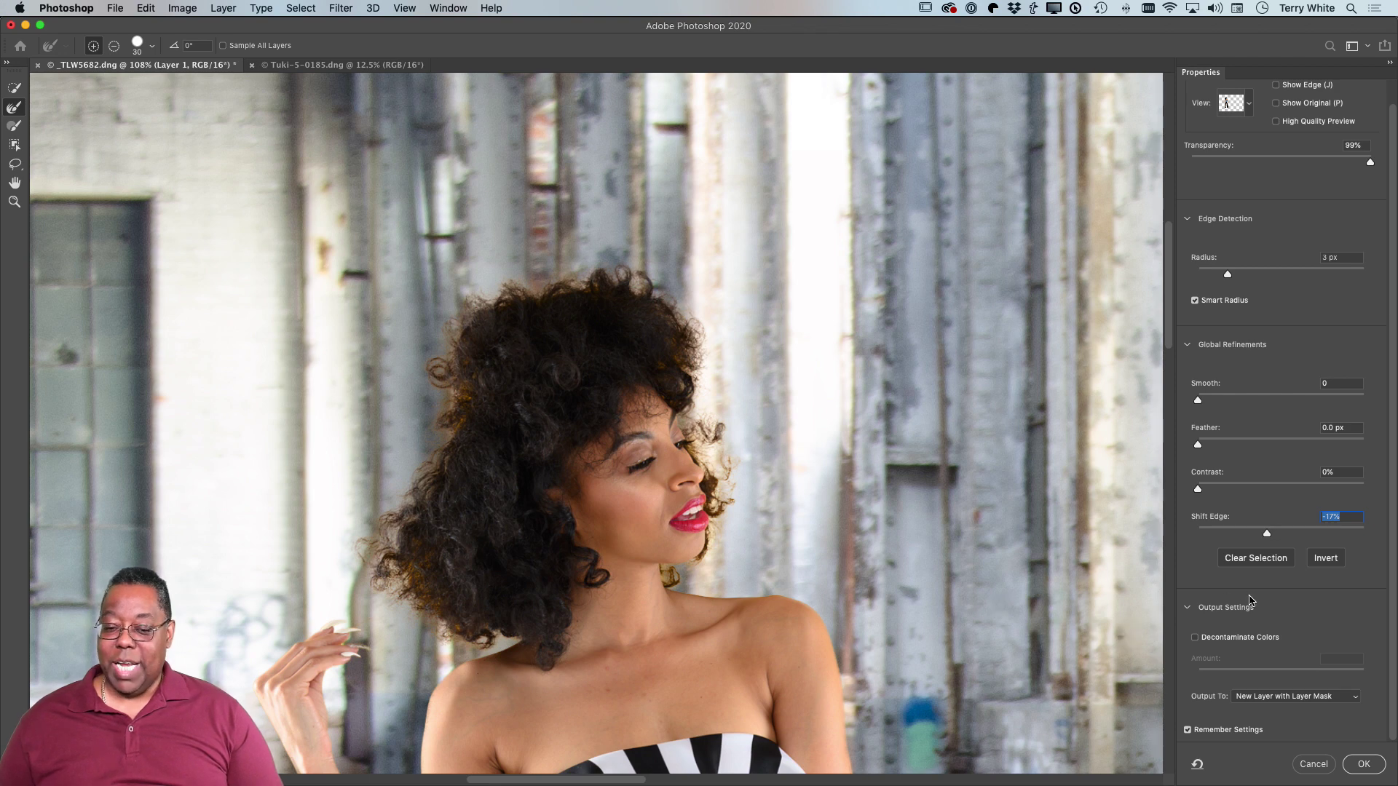
pyautogui.scroll(-8, 1005, 639)
pyautogui.scroll(5, 965, 489)
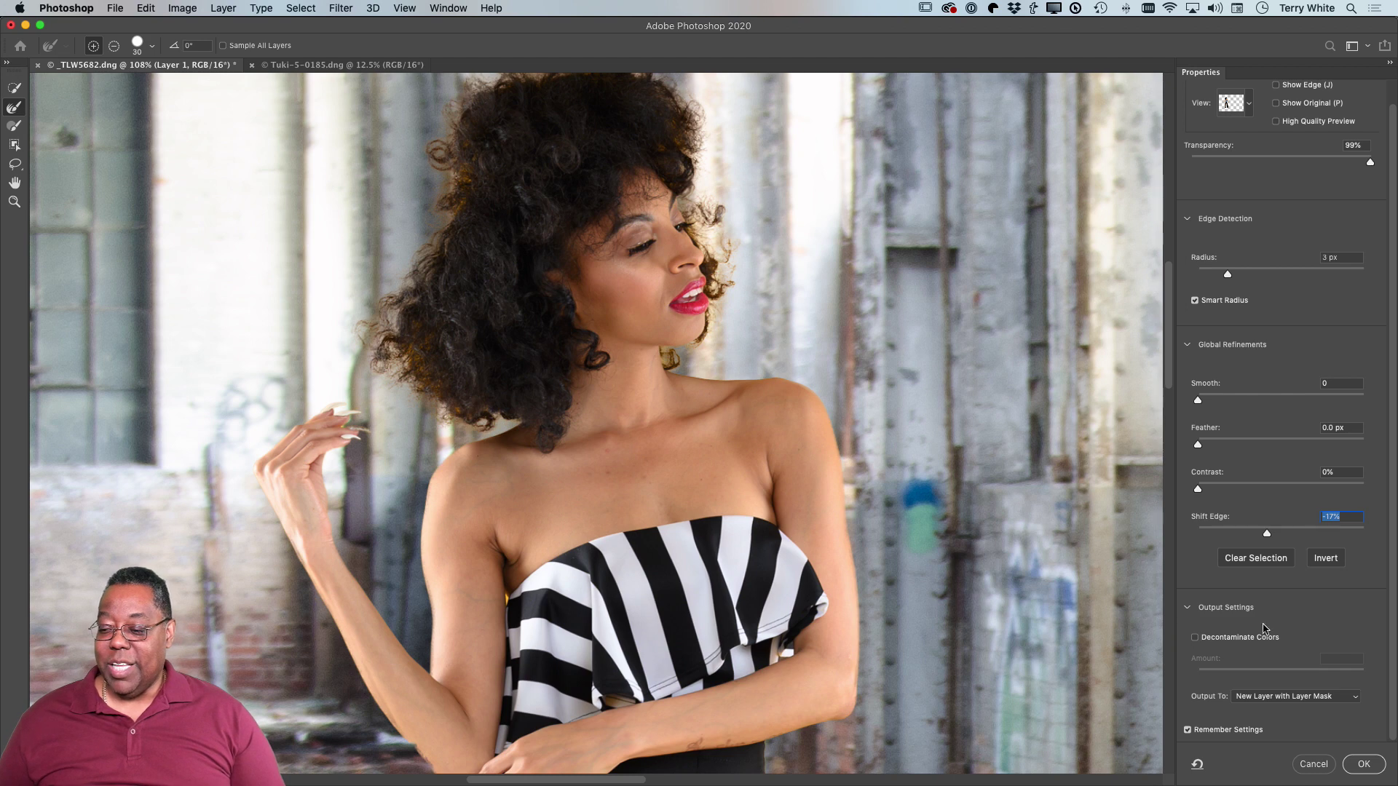
# - Enable Decontaminate Colors, try the amount at 100%, and set it to 90%
pyautogui.click(1220, 642)
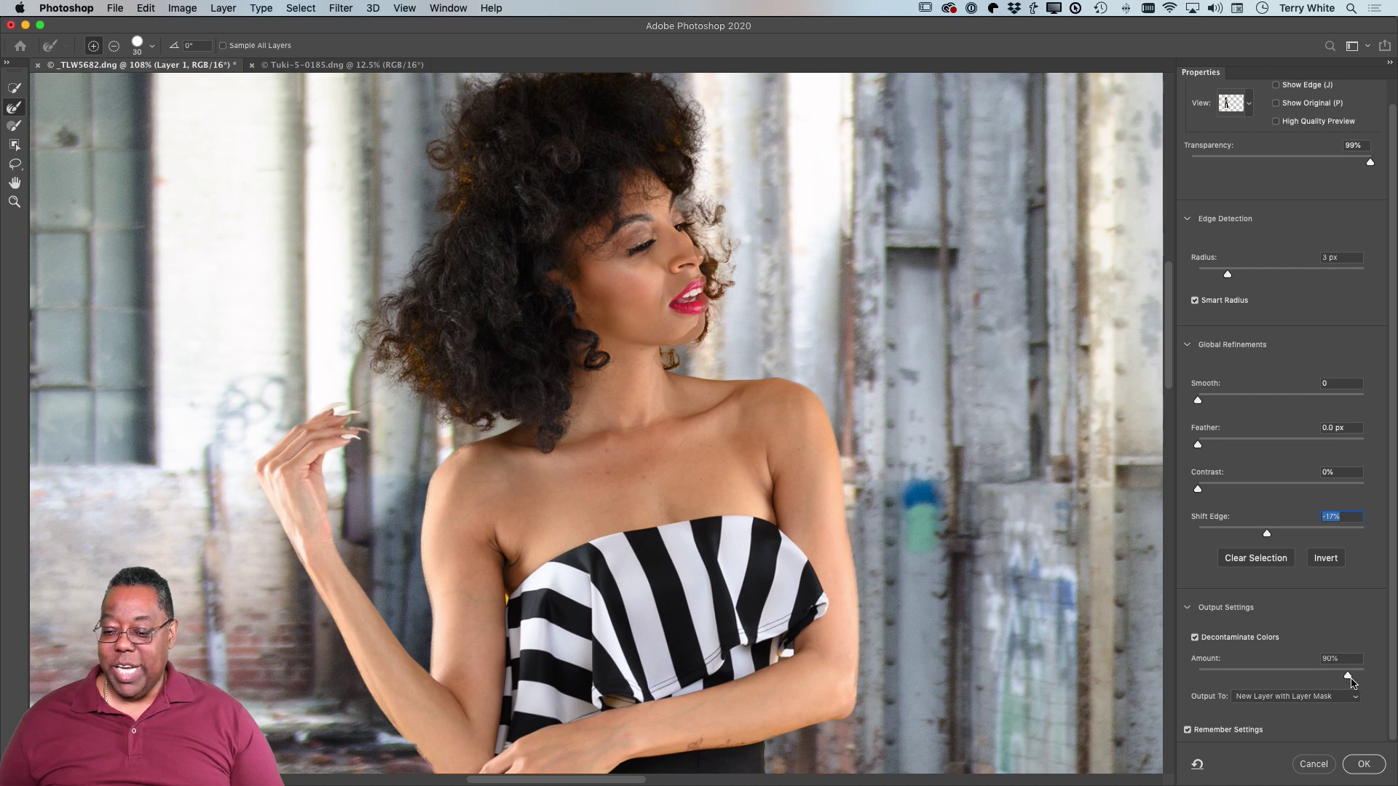
pyautogui.moveTo(1349, 679); pyautogui.dragTo(1393, 675)
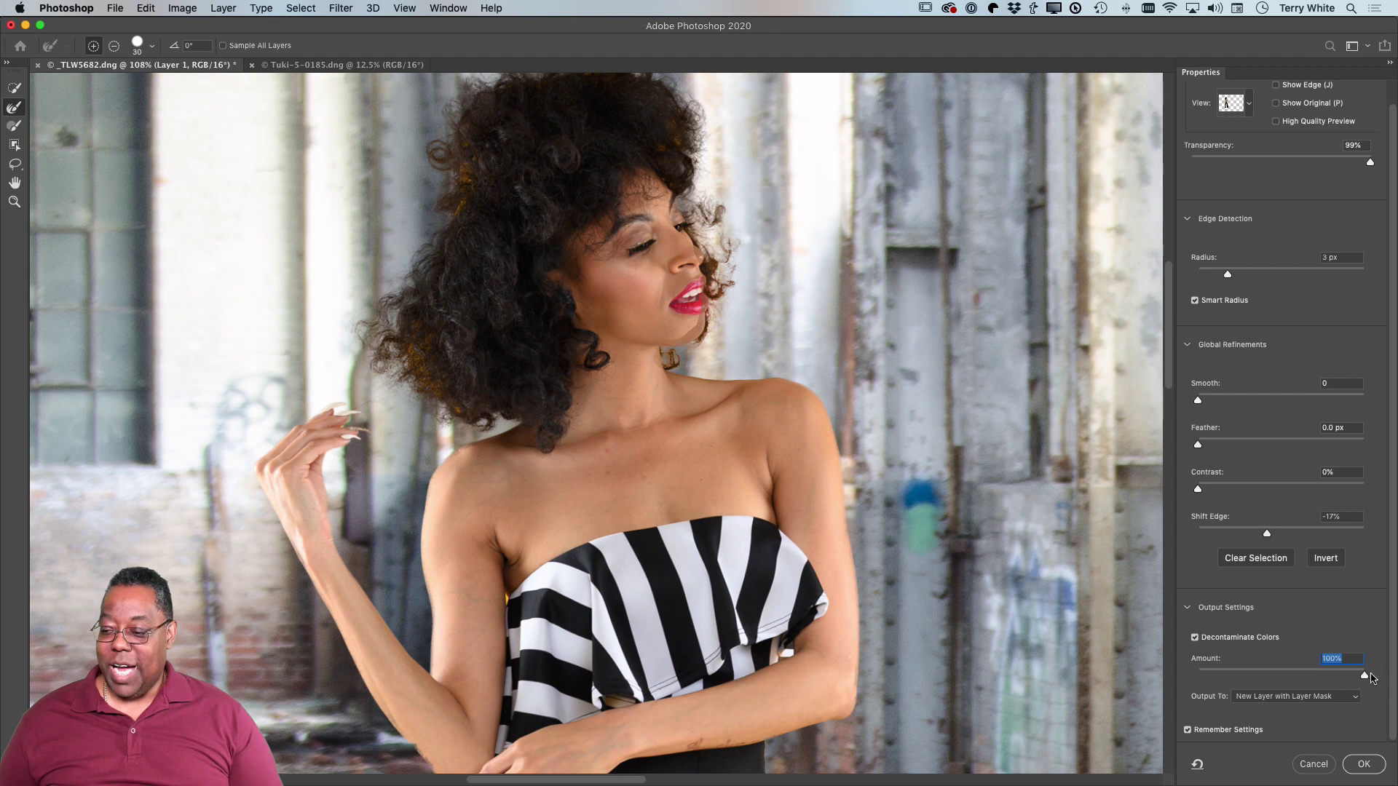
pyautogui.moveTo(1364, 679); pyautogui.dragTo(1357, 684)
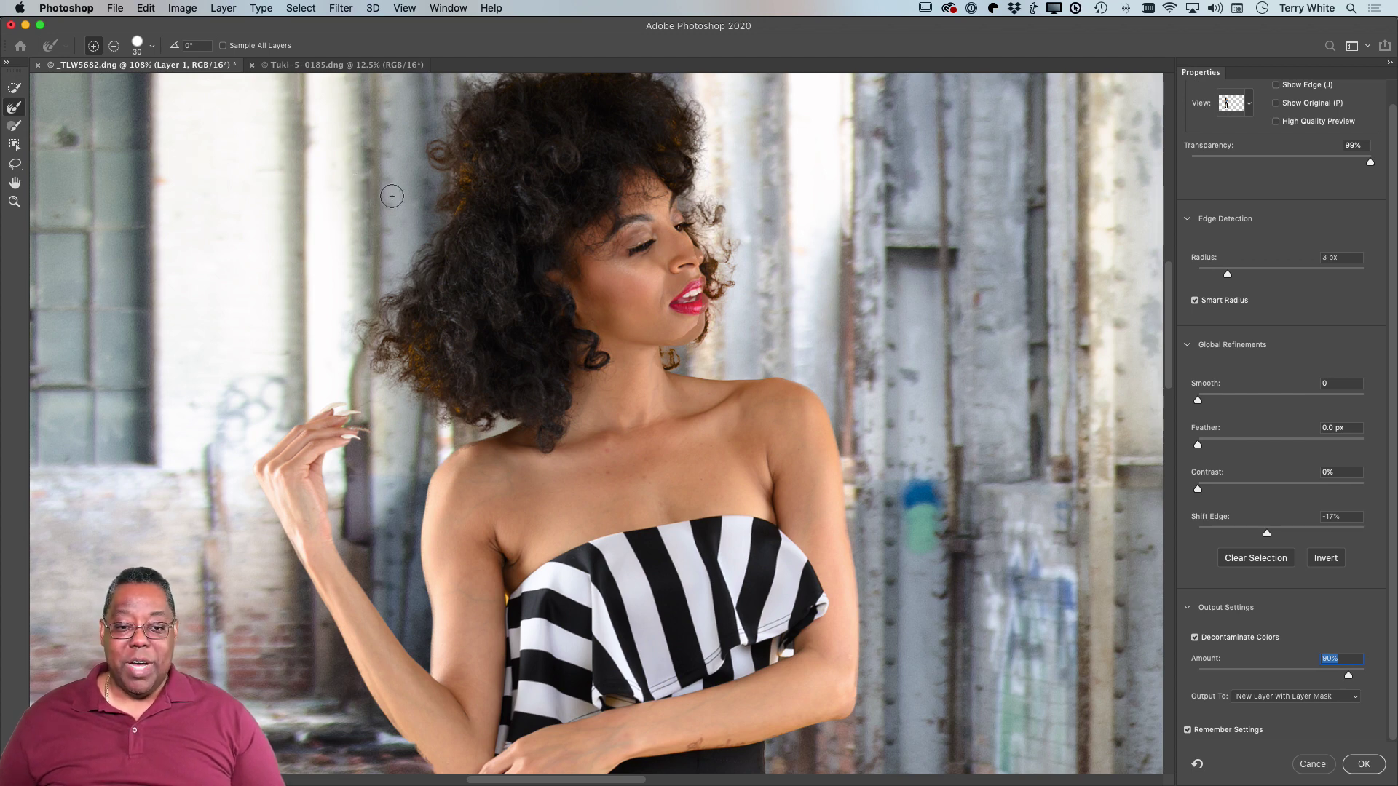
# - Brush again over the curls at the back, the hair above the shoulder and the crown to clear remaining yellow fringes
pyautogui.moveTo(405, 192); pyautogui.dragTo(442, 190)
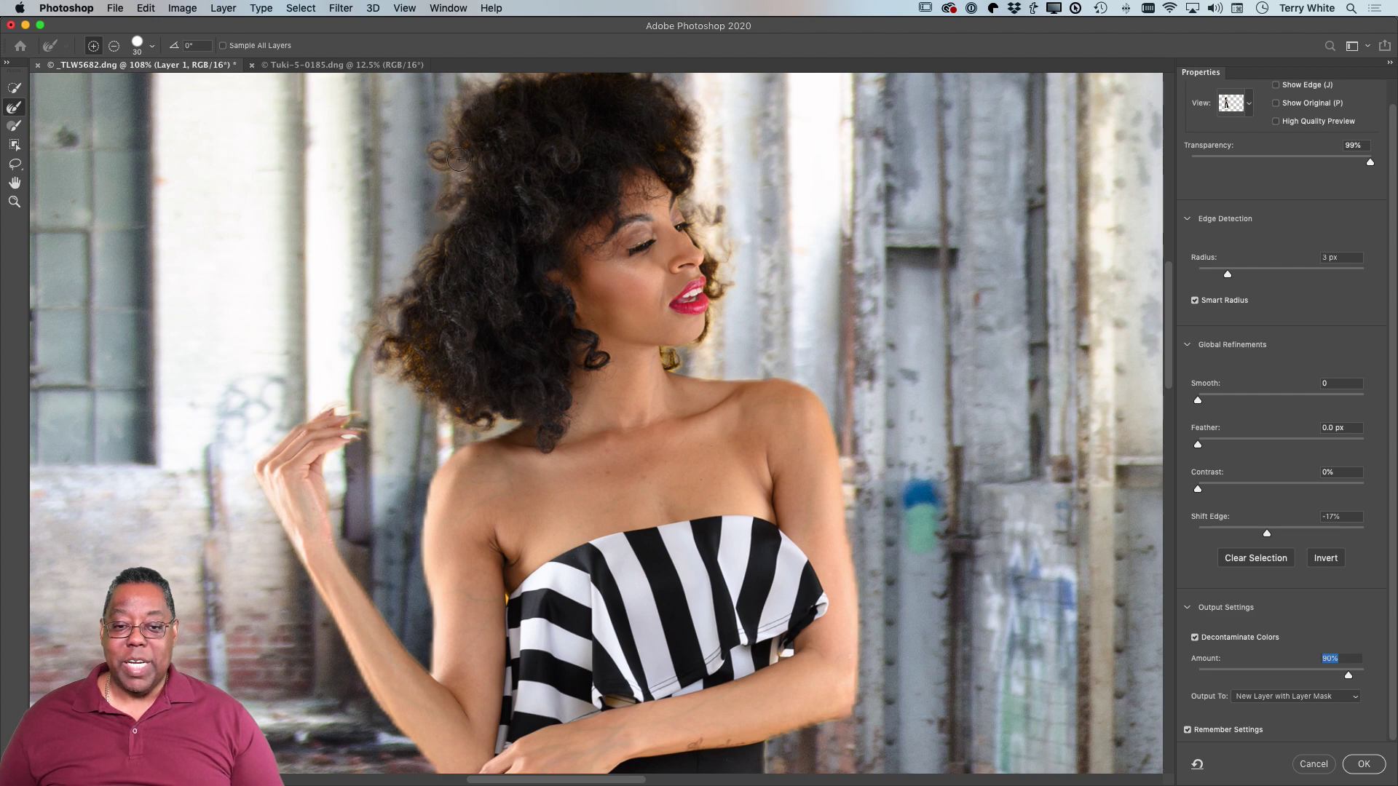
pyautogui.moveTo(367, 380); pyautogui.dragTo(364, 387)
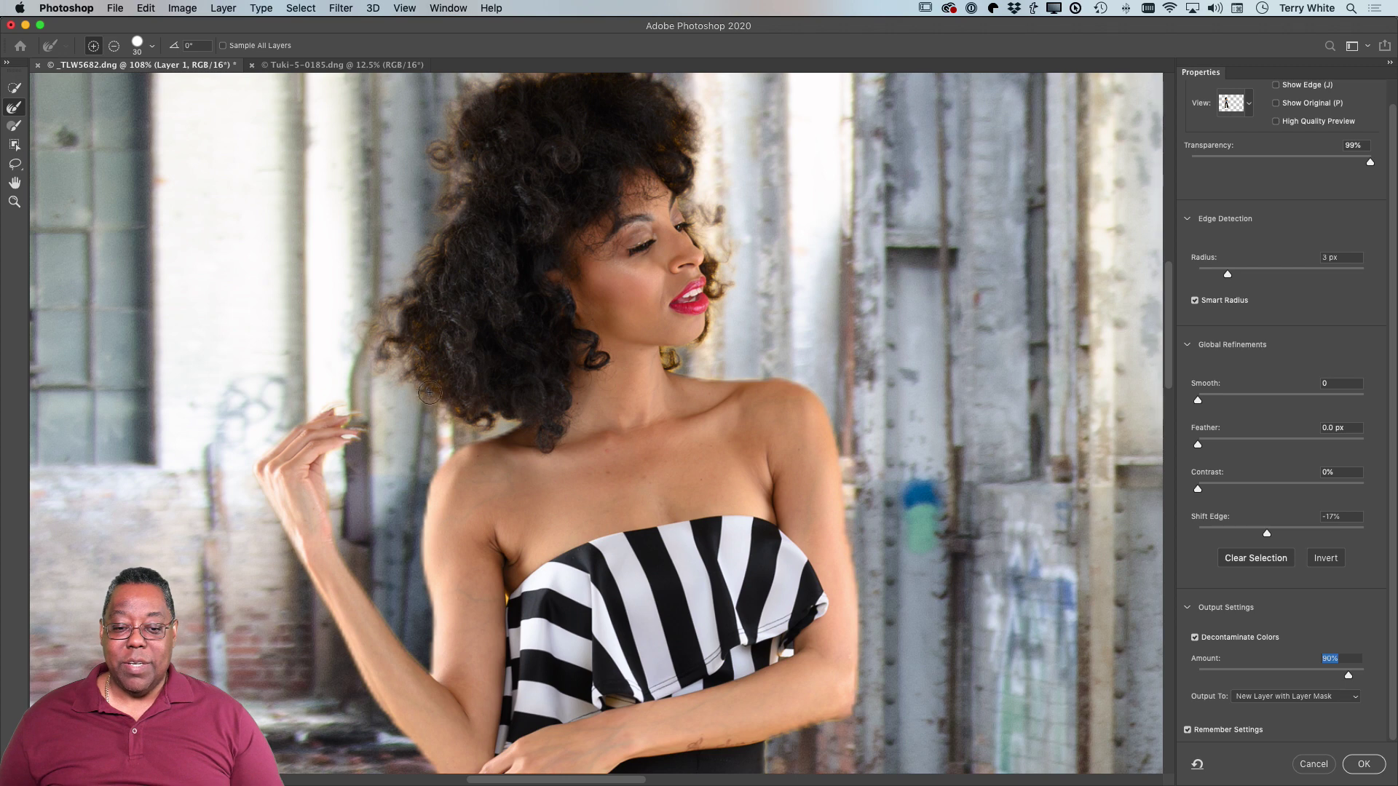
pyautogui.moveTo(481, 431); pyautogui.dragTo(456, 440)
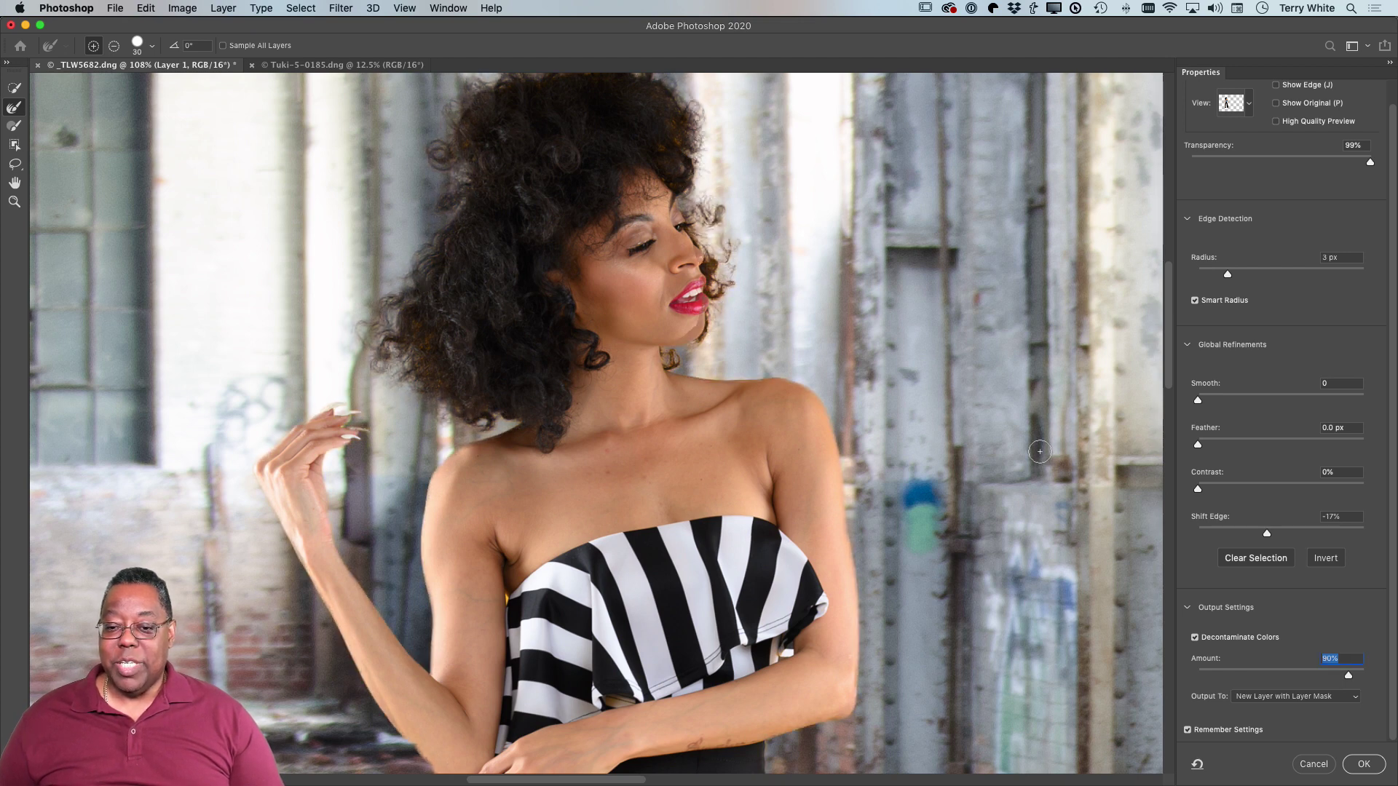
pyautogui.scroll(2, 939, 307)
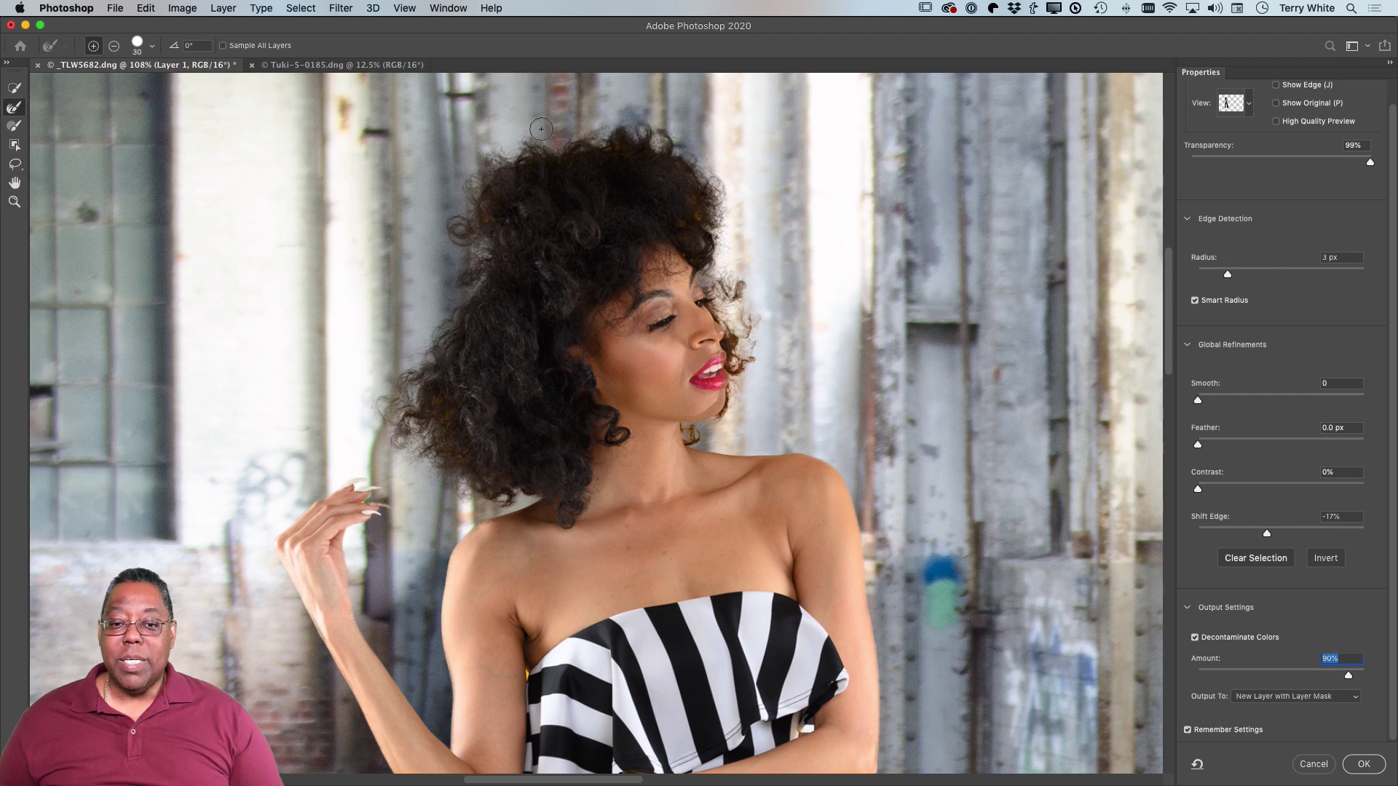
pyautogui.moveTo(663, 150)
pyautogui.mouseDown()
pyautogui.moveTo(706, 182)
pyautogui.moveTo(715, 231)
pyautogui.mouseUp()
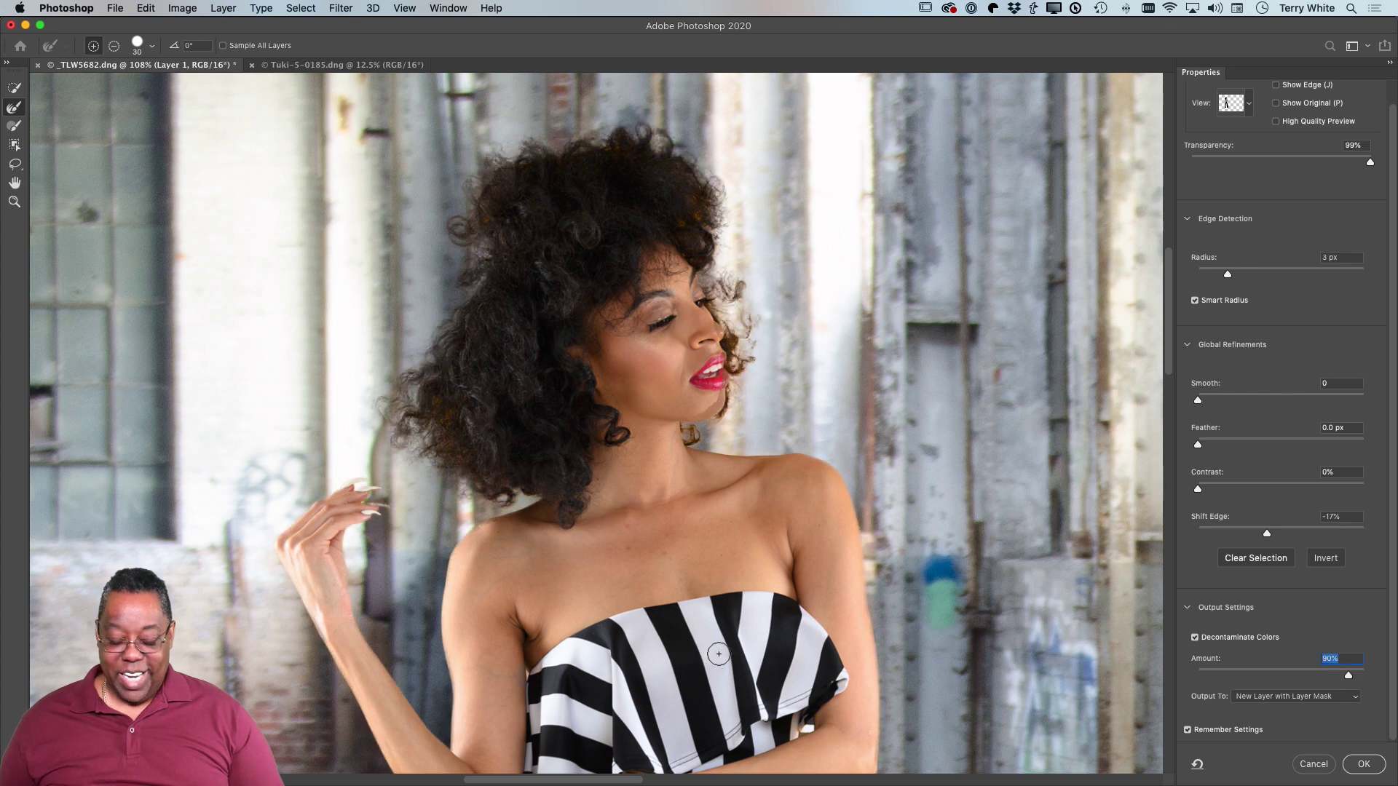
# - Touch up the yellow sliver between the raised arm and the striped top with a much smaller Refine Edge Brush
pyautogui.press('z')
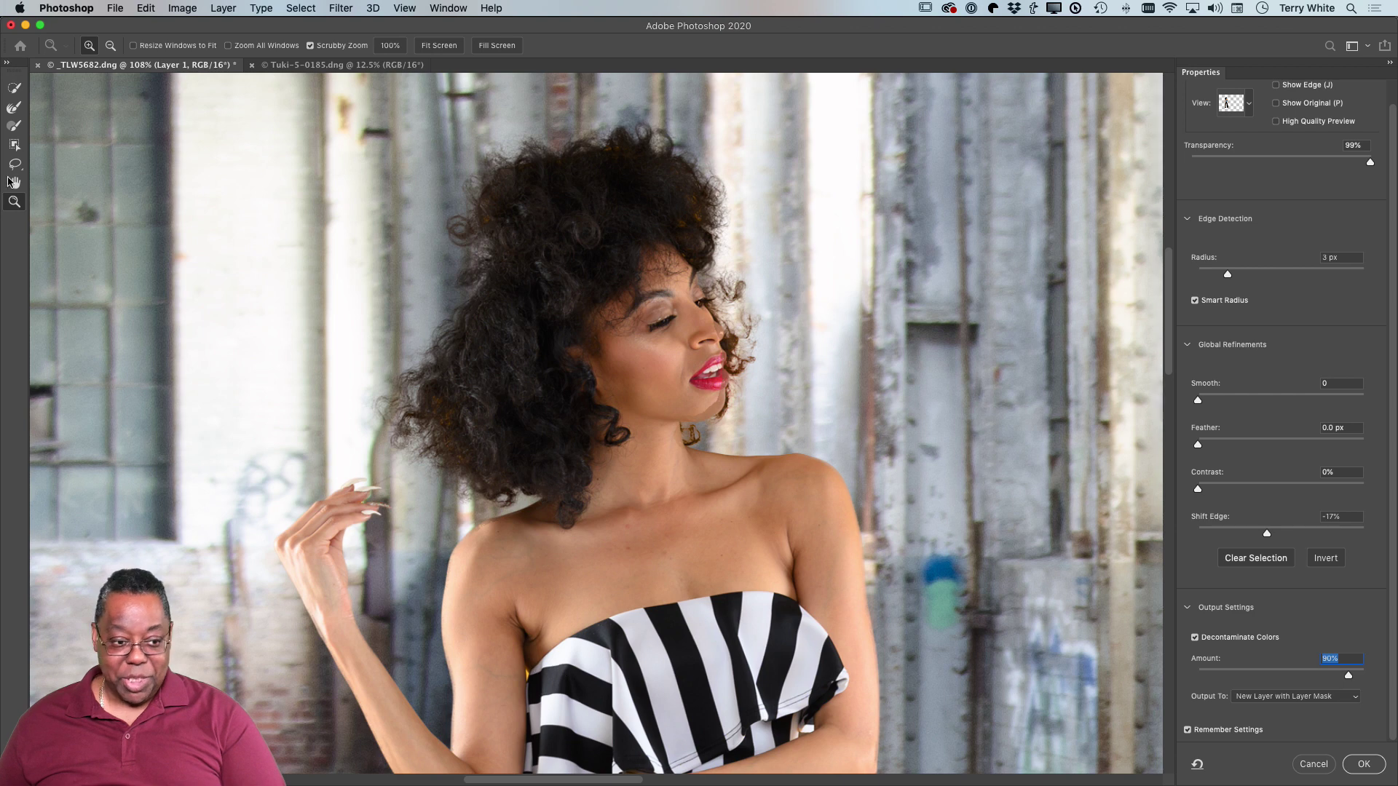
pyautogui.click(15, 110)
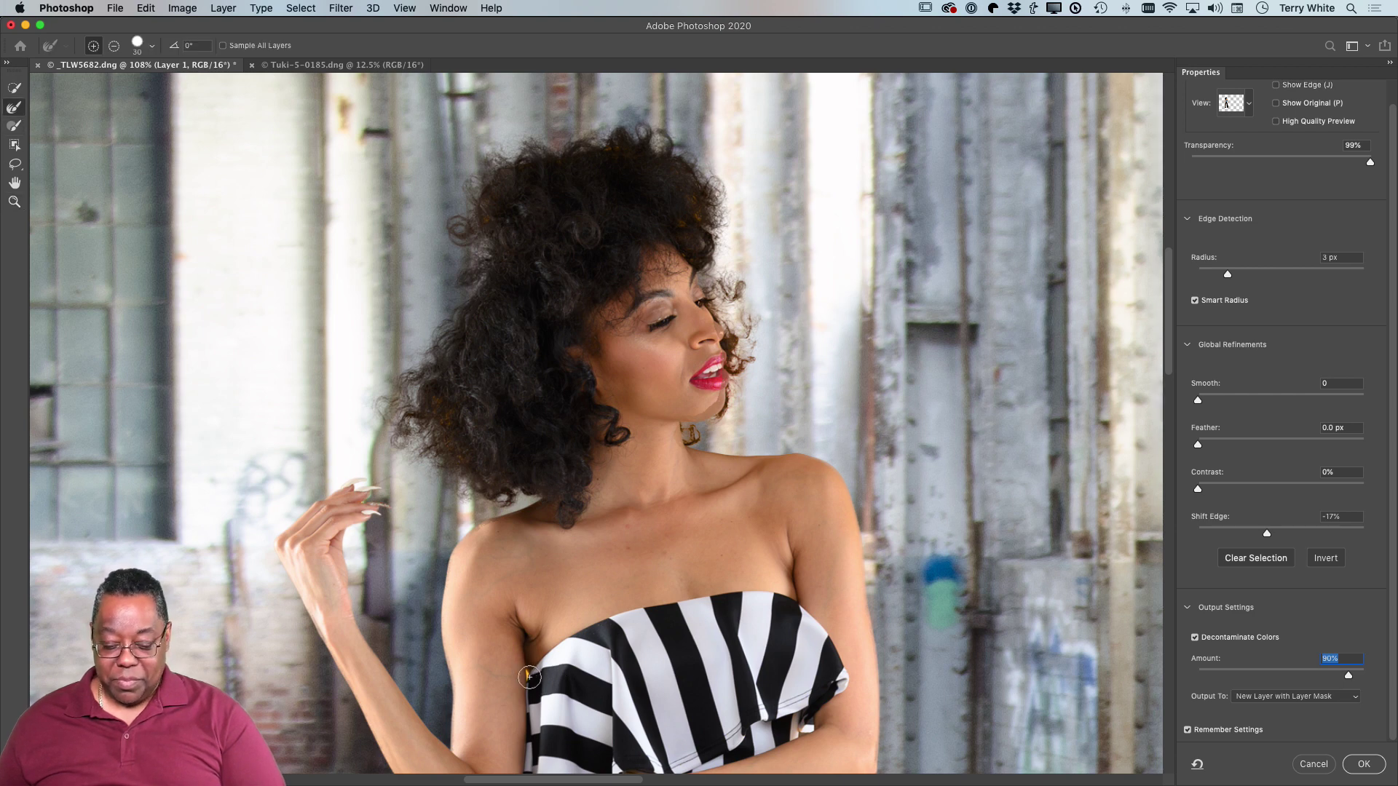
pyautogui.press('[')
pyautogui.press('[')
pyautogui.press('[')
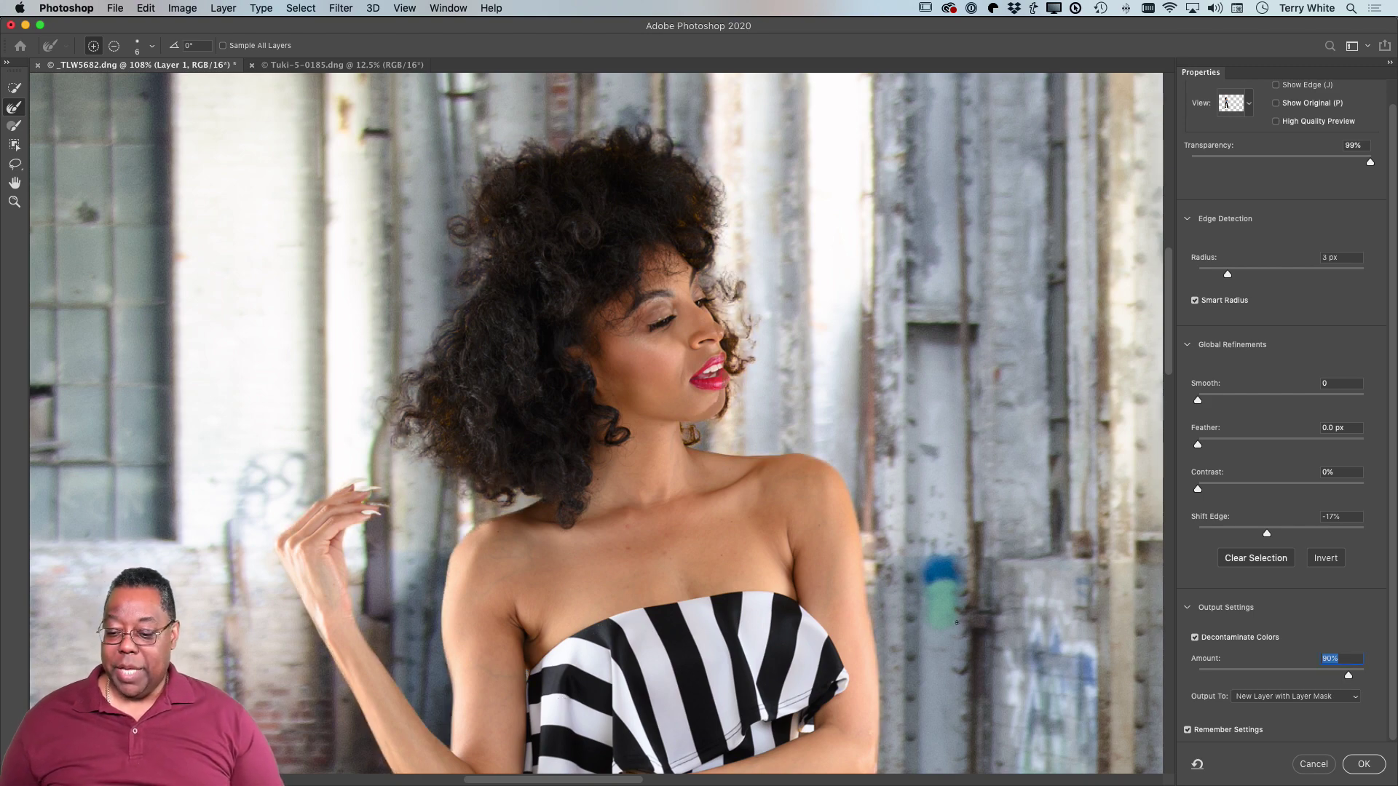
# - Check the cutout down to the feet and apply the refinement, output as New Layer with Layer Mask
pyautogui.scroll(-15, 960, 622)
pyautogui.scroll(-15, 961, 622)
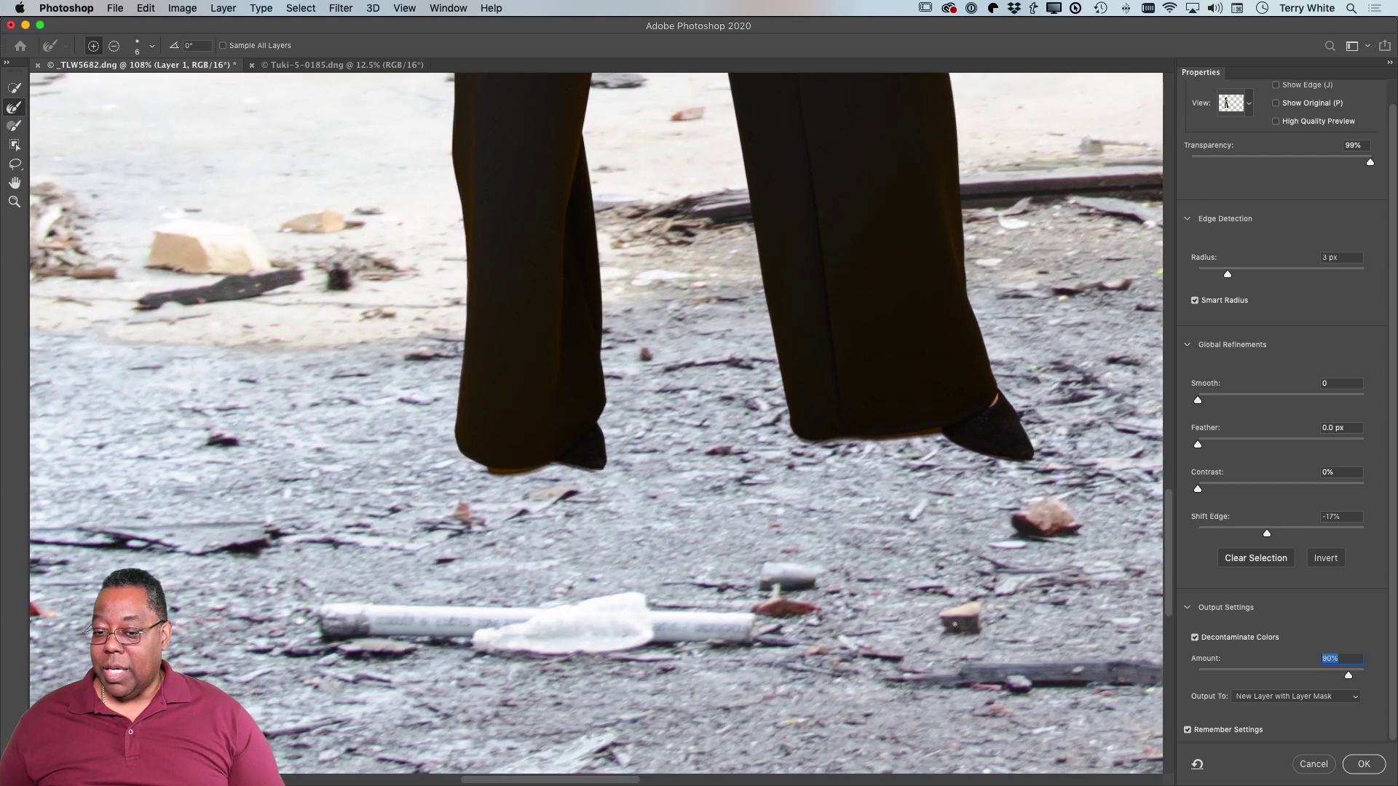
pyautogui.scroll(10, 944, 617)
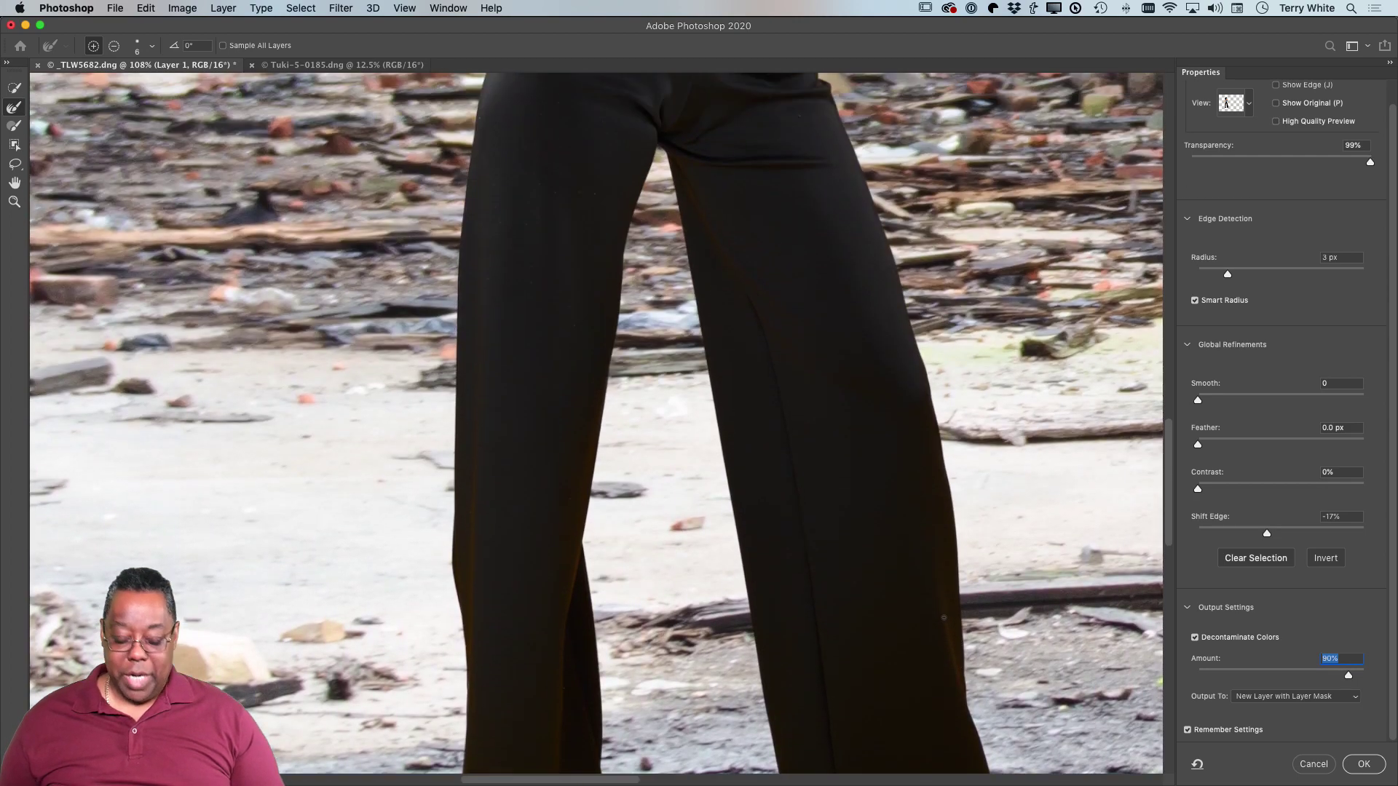
pyautogui.press('super+0')
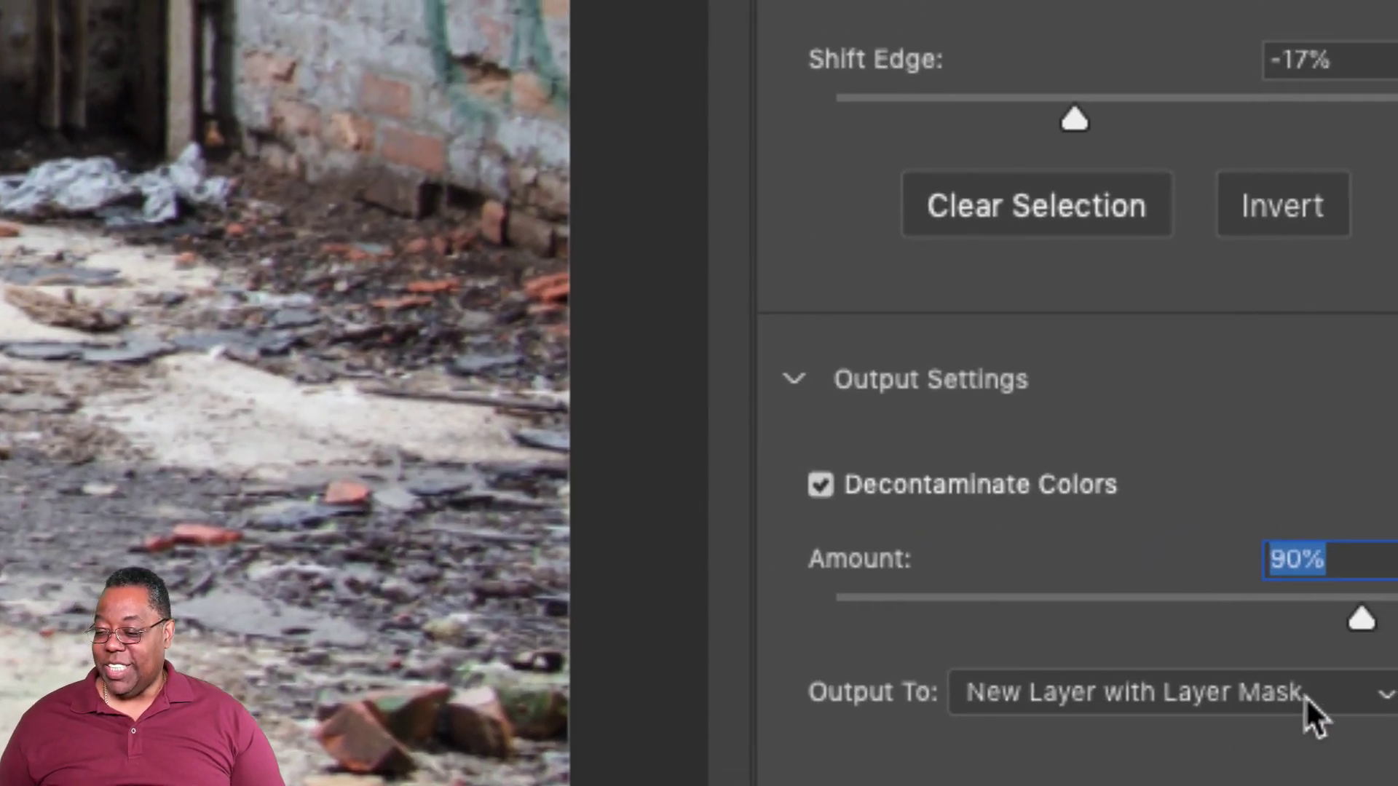
pyautogui.click(1377, 657)
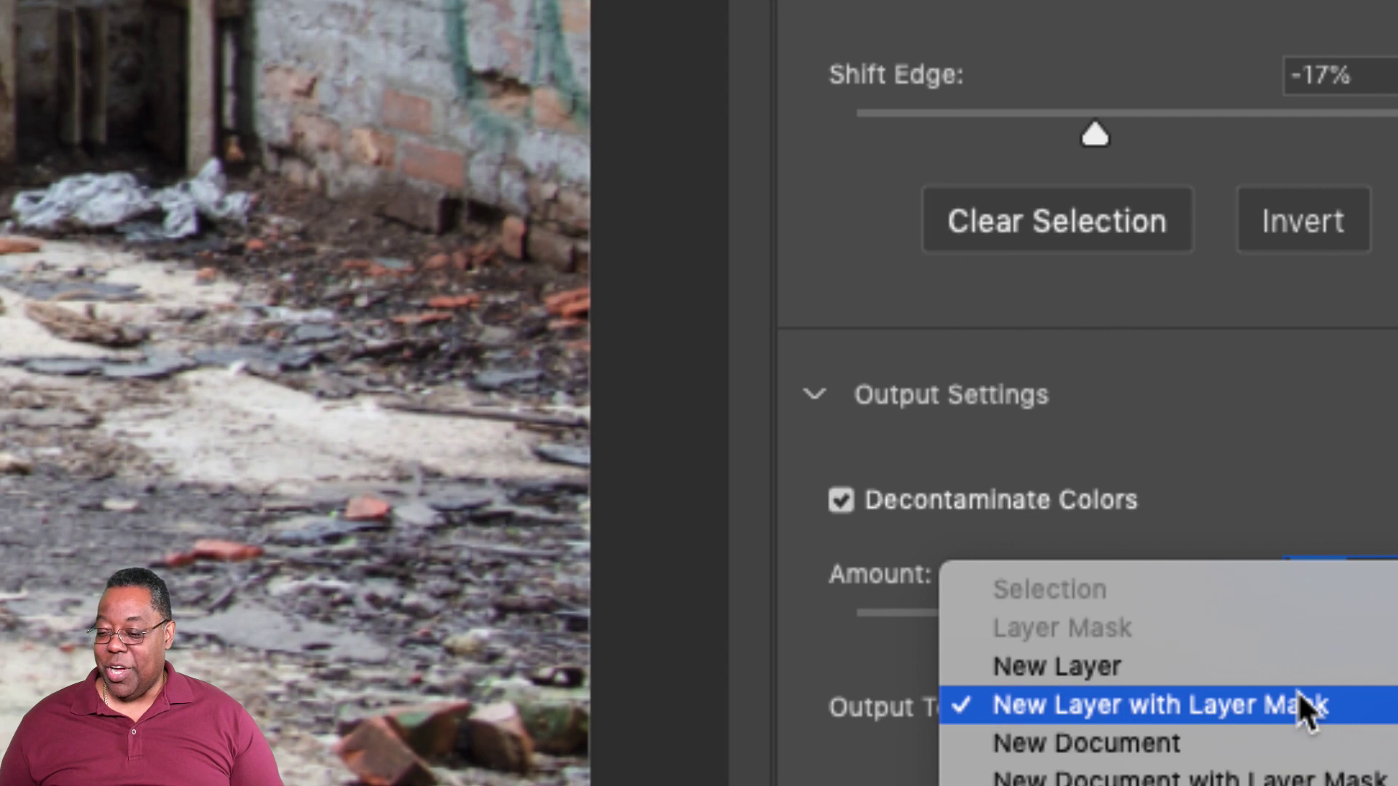
pyautogui.click(1297, 695)
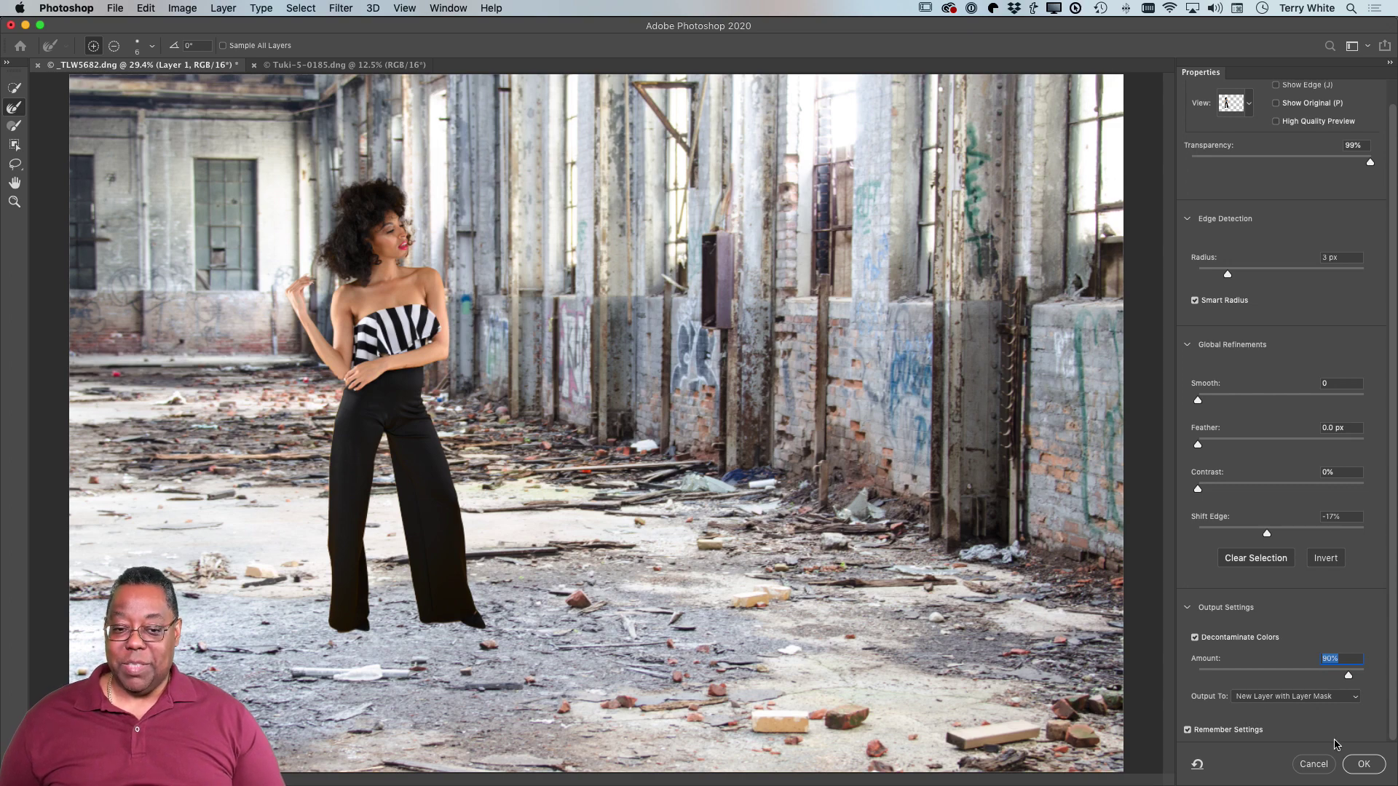
pyautogui.click(1360, 765)
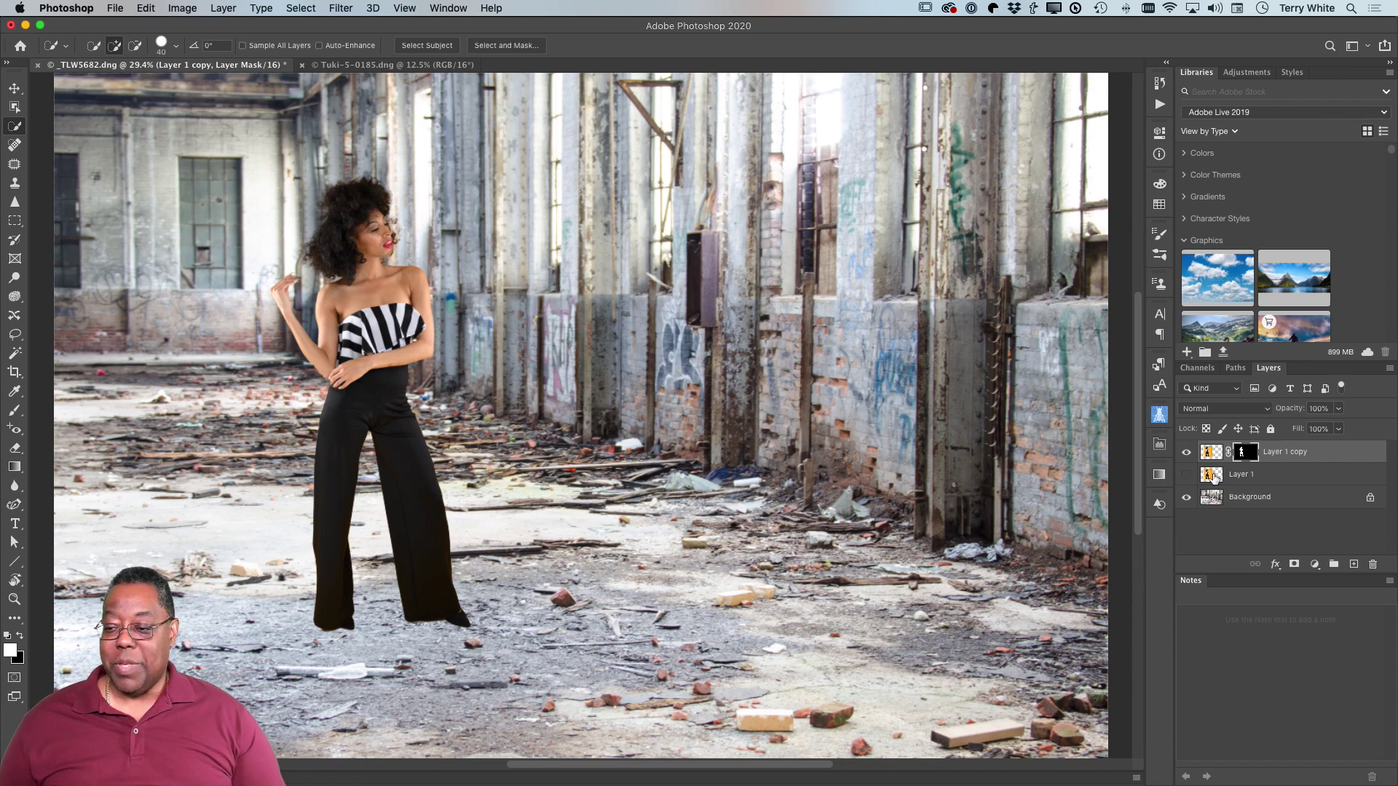
# - Compare the original yellow-background layer with the masked copy, leaving only the masked copy shown above the warehouse
pyautogui.click(1186, 453)
pyautogui.click(1186, 474)
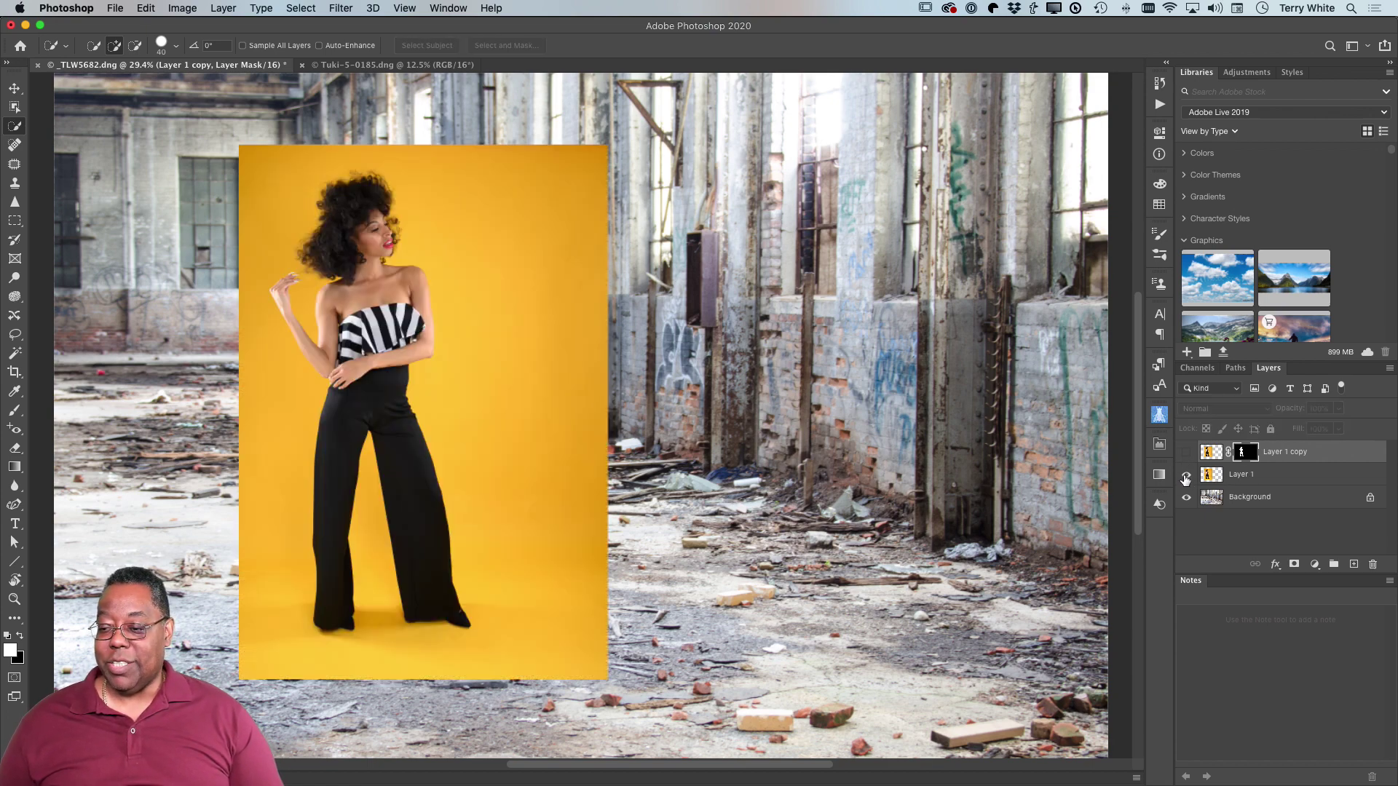
pyautogui.click(1186, 474)
pyautogui.click(1186, 452)
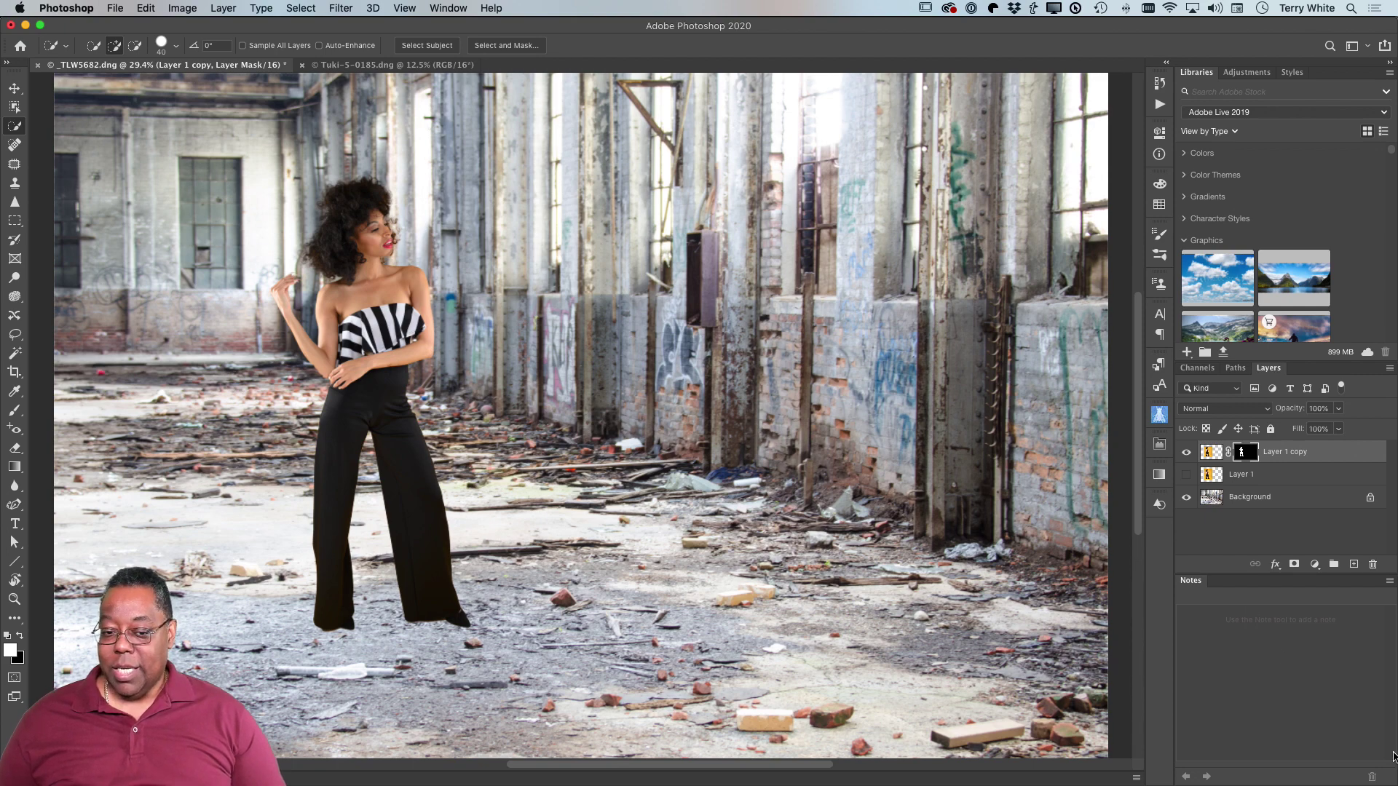
# - Load the mask of the woman's cutout layer as a selection
pyautogui.keyDown('super'); pyautogui.click(1245, 452); pyautogui.keyUp('super')
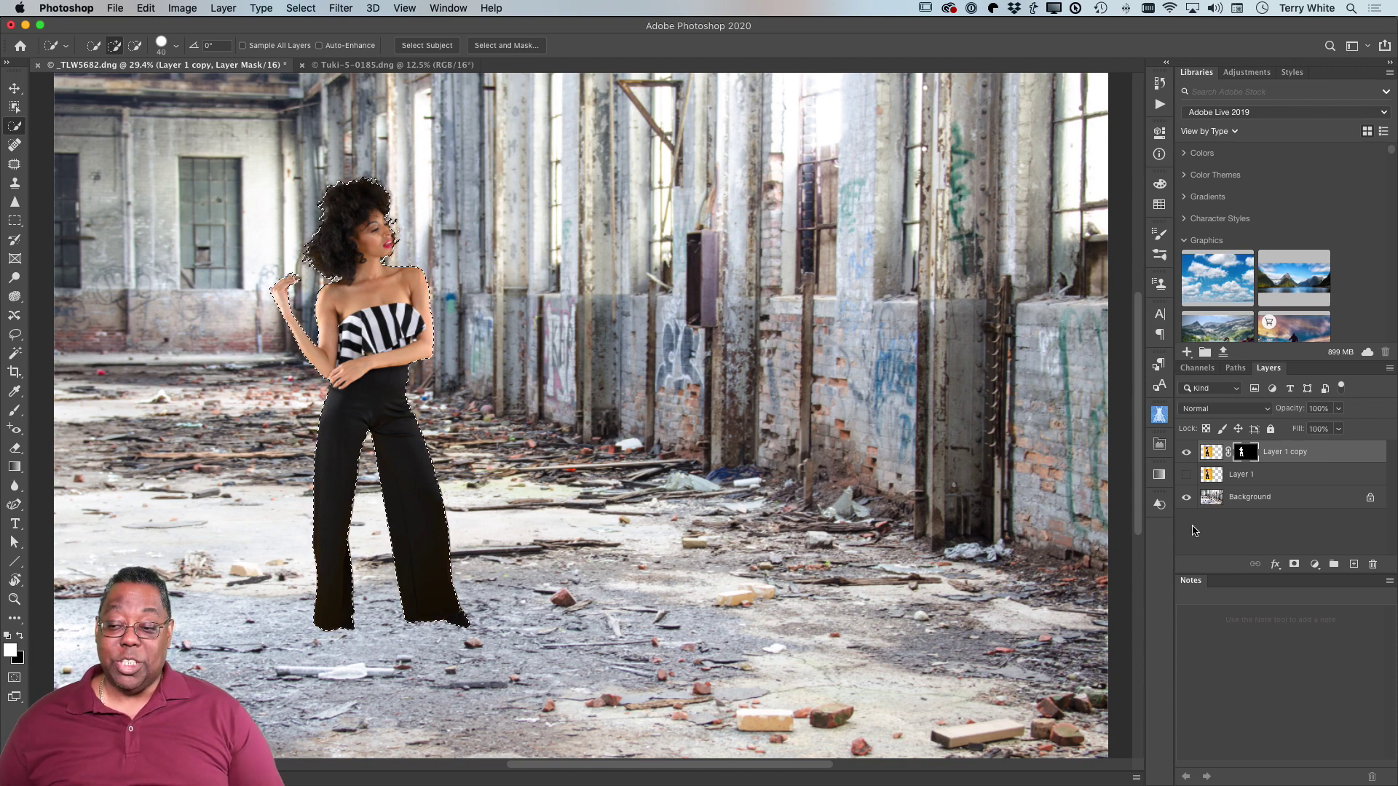
# - Copy the woman-shaped selection of the warehouse Background onto its own layer
pyautogui.click(1212, 501)
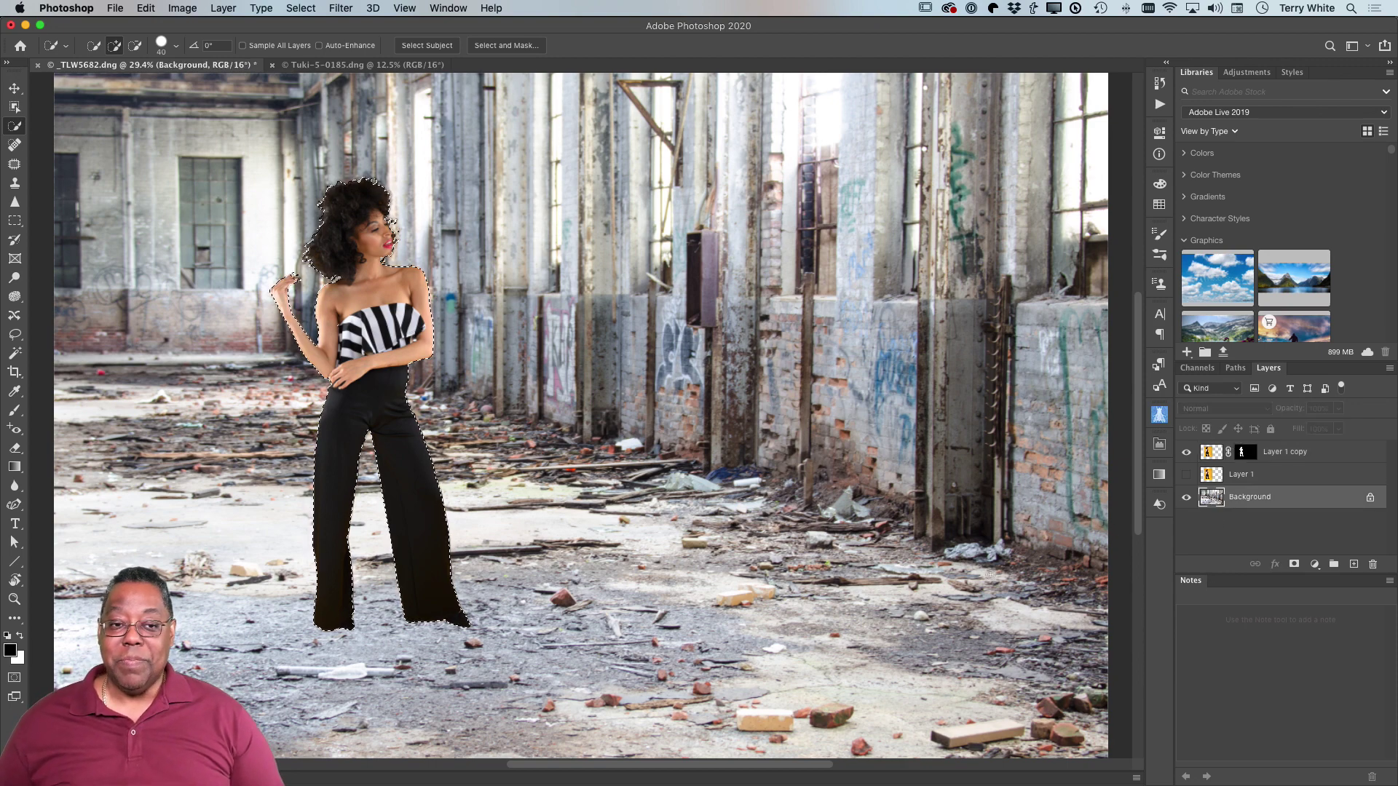
pyautogui.click(223, 9)
pyautogui.moveTo(222, 27)
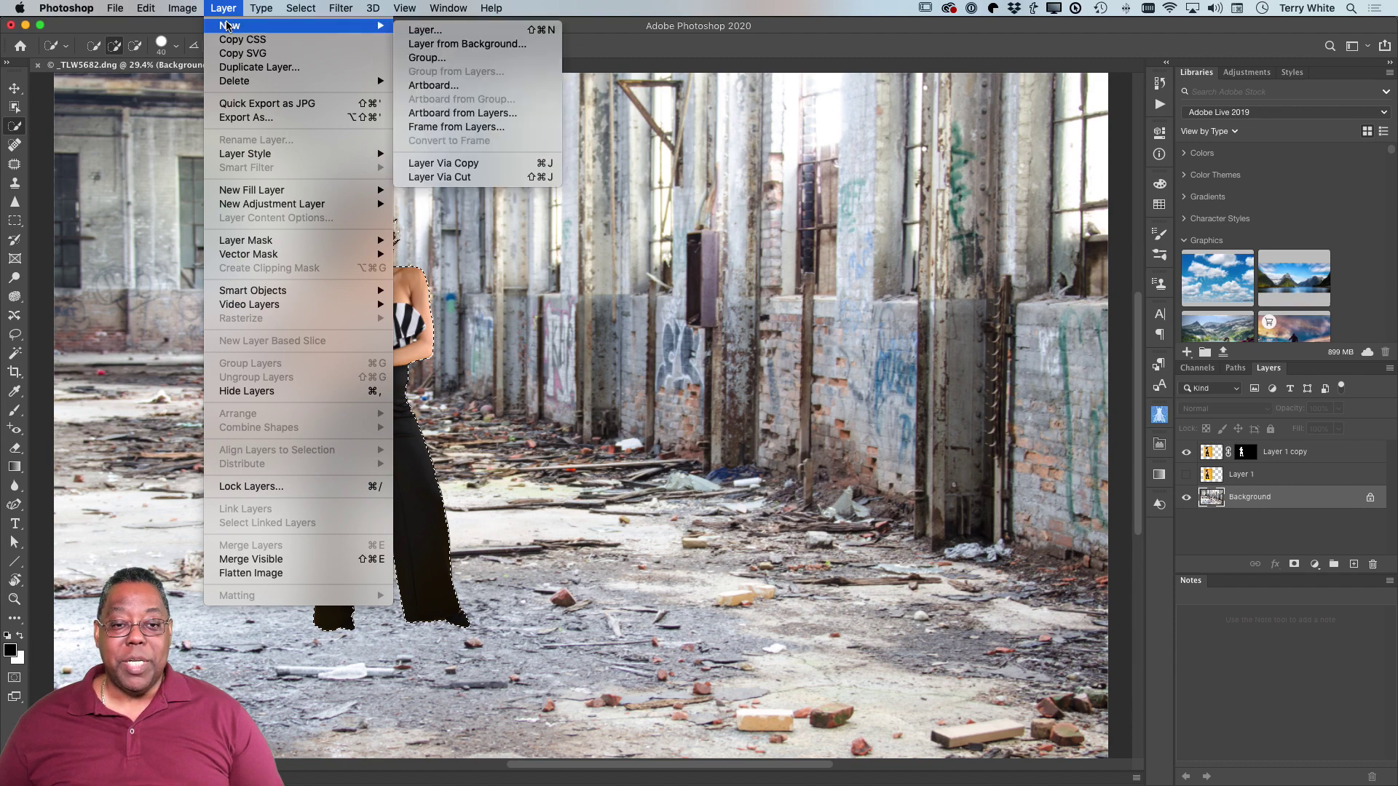
pyautogui.click(512, 163)
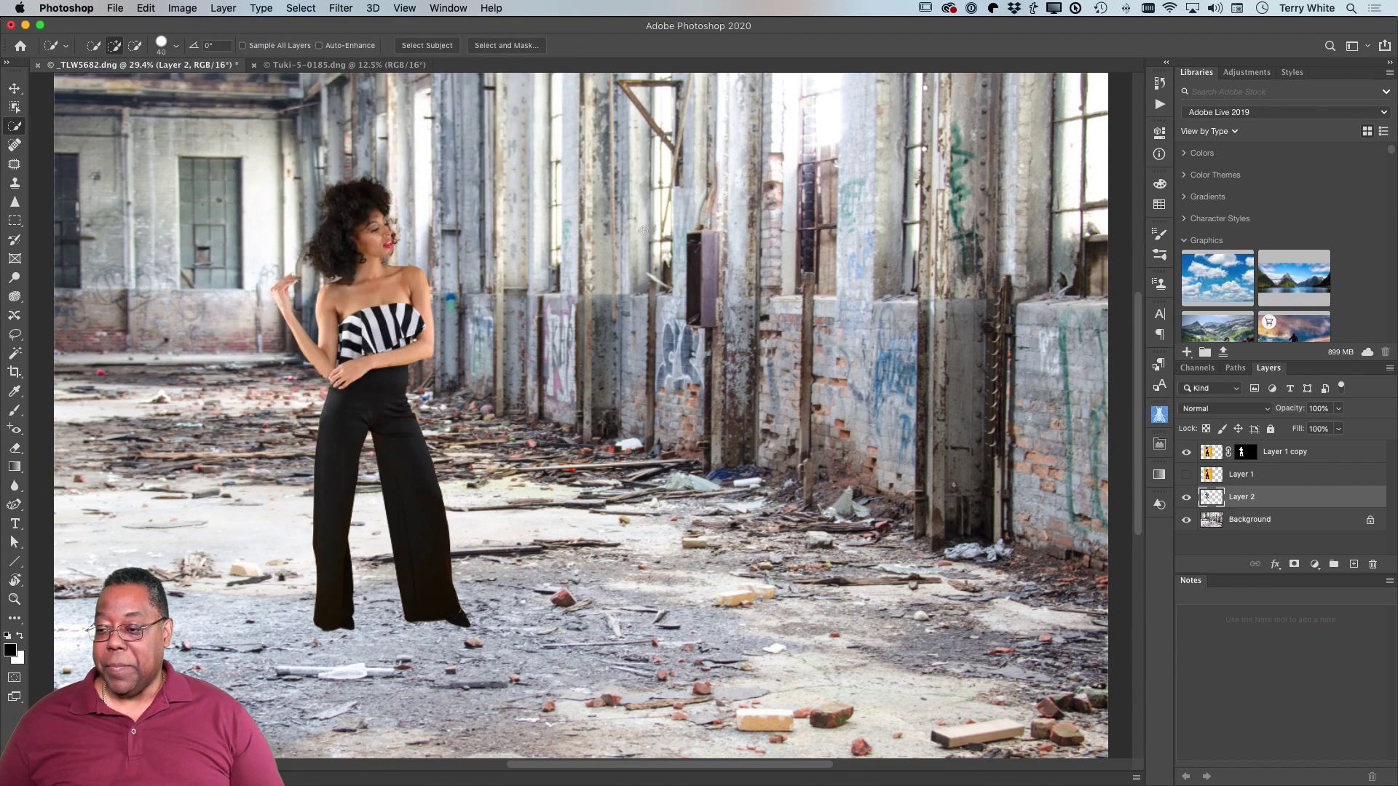
# - View the copied warehouse silhouette on its own, restore the other layers, and move it above the masked woman layer
pyautogui.keyDown('alt'); pyautogui.click(1187, 499); pyautogui.keyUp('alt')
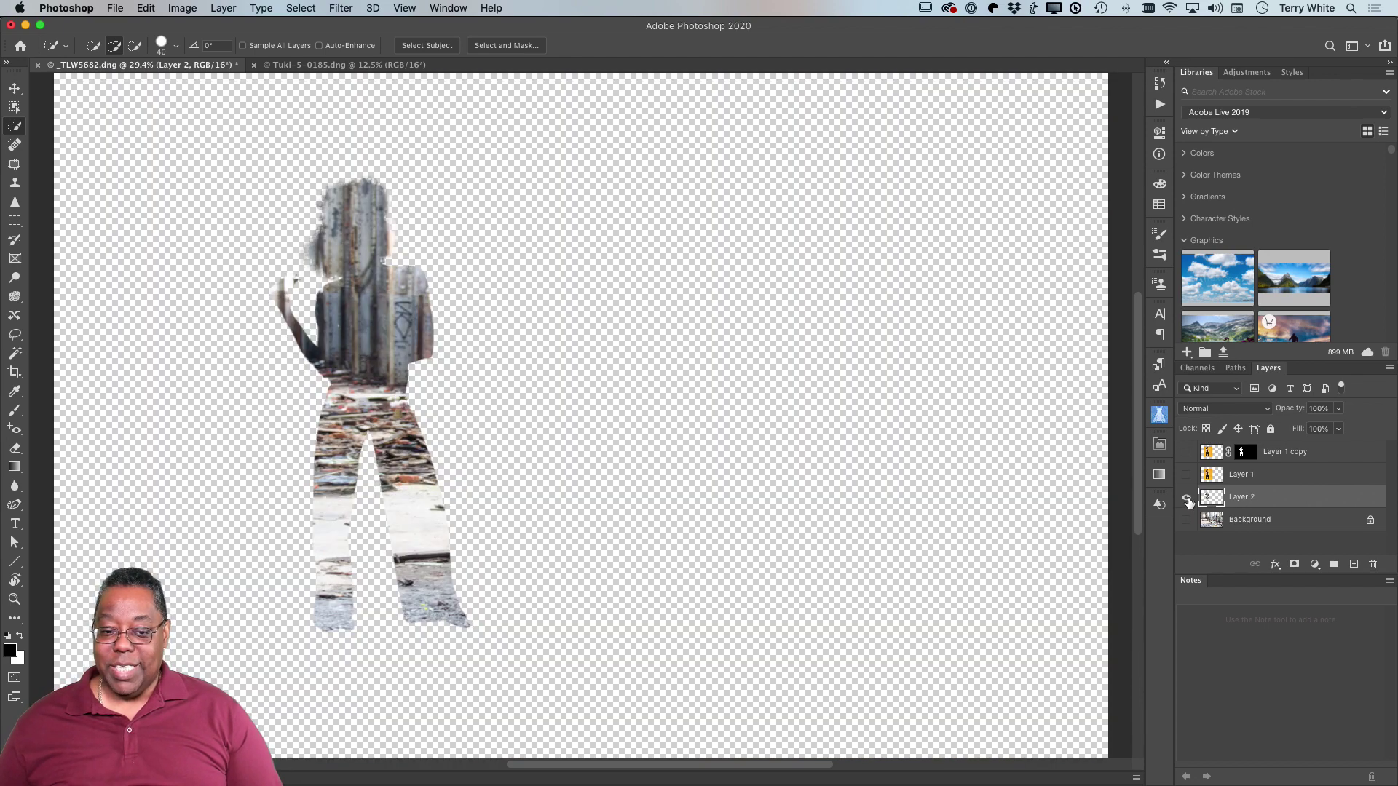
pyautogui.keyDown('alt'); pyautogui.click(1187, 499); pyautogui.keyUp('alt')
pyautogui.moveTo(1227, 501); pyautogui.dragTo(1232, 450)
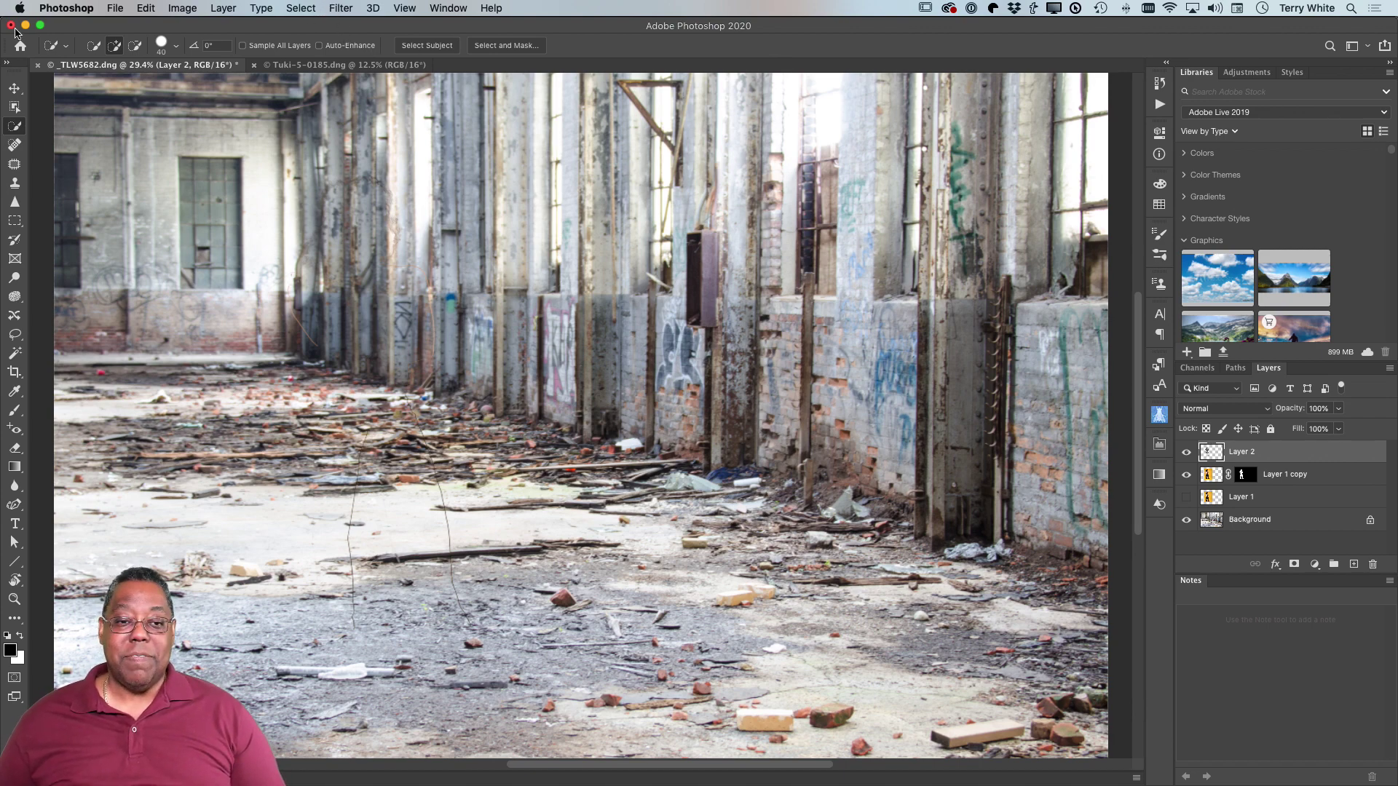
# - Apply the Average blur filter to the warehouse silhouette layer
pyautogui.click(349, 6)
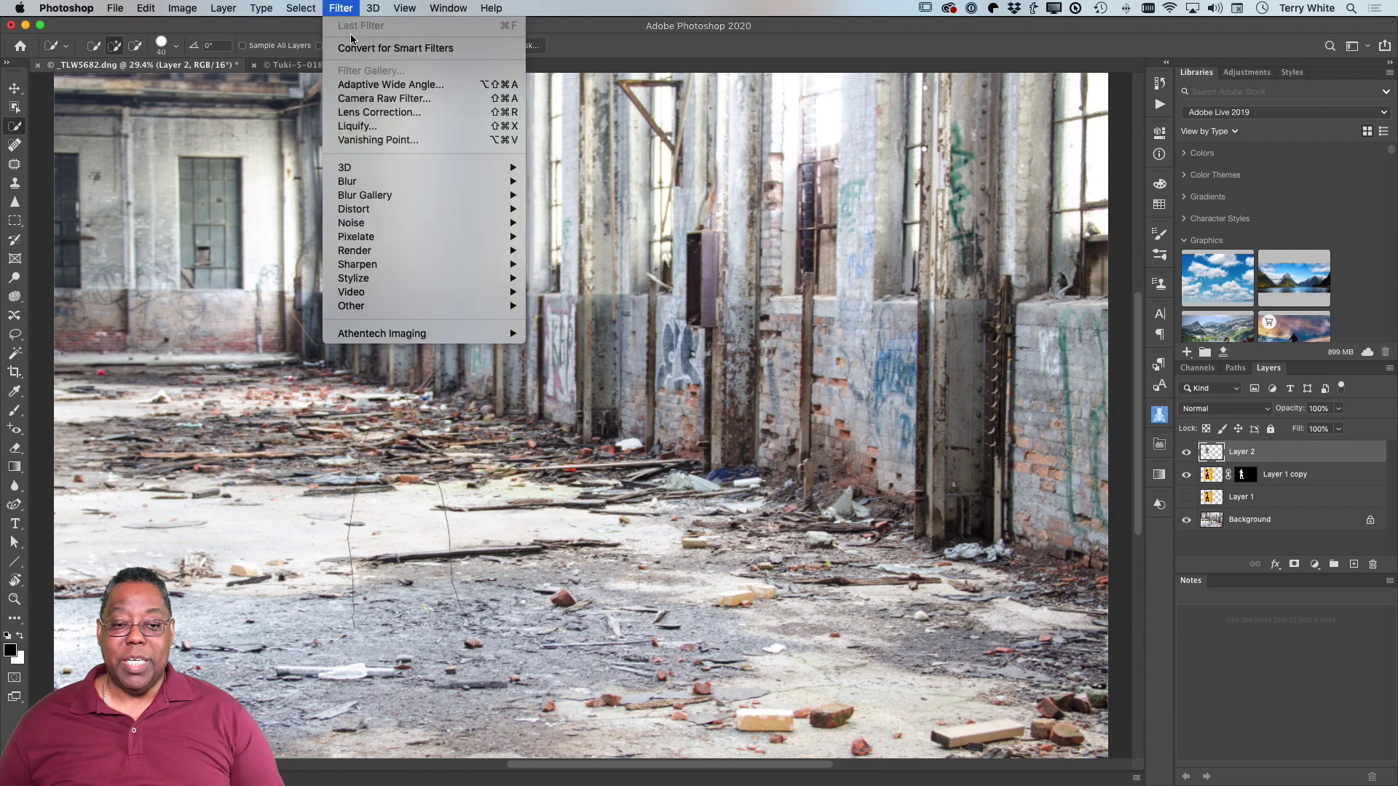
pyautogui.moveTo(355, 182)
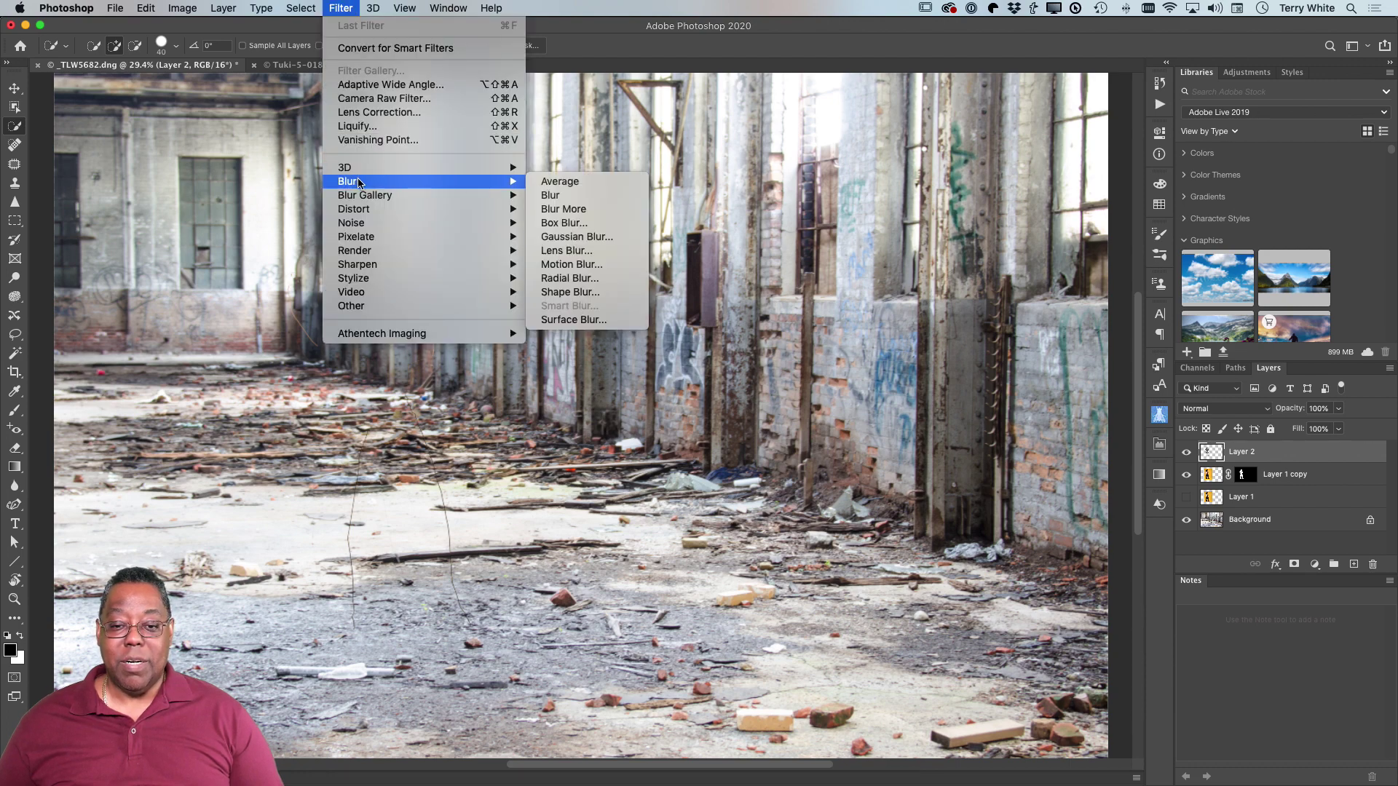
pyautogui.click(561, 182)
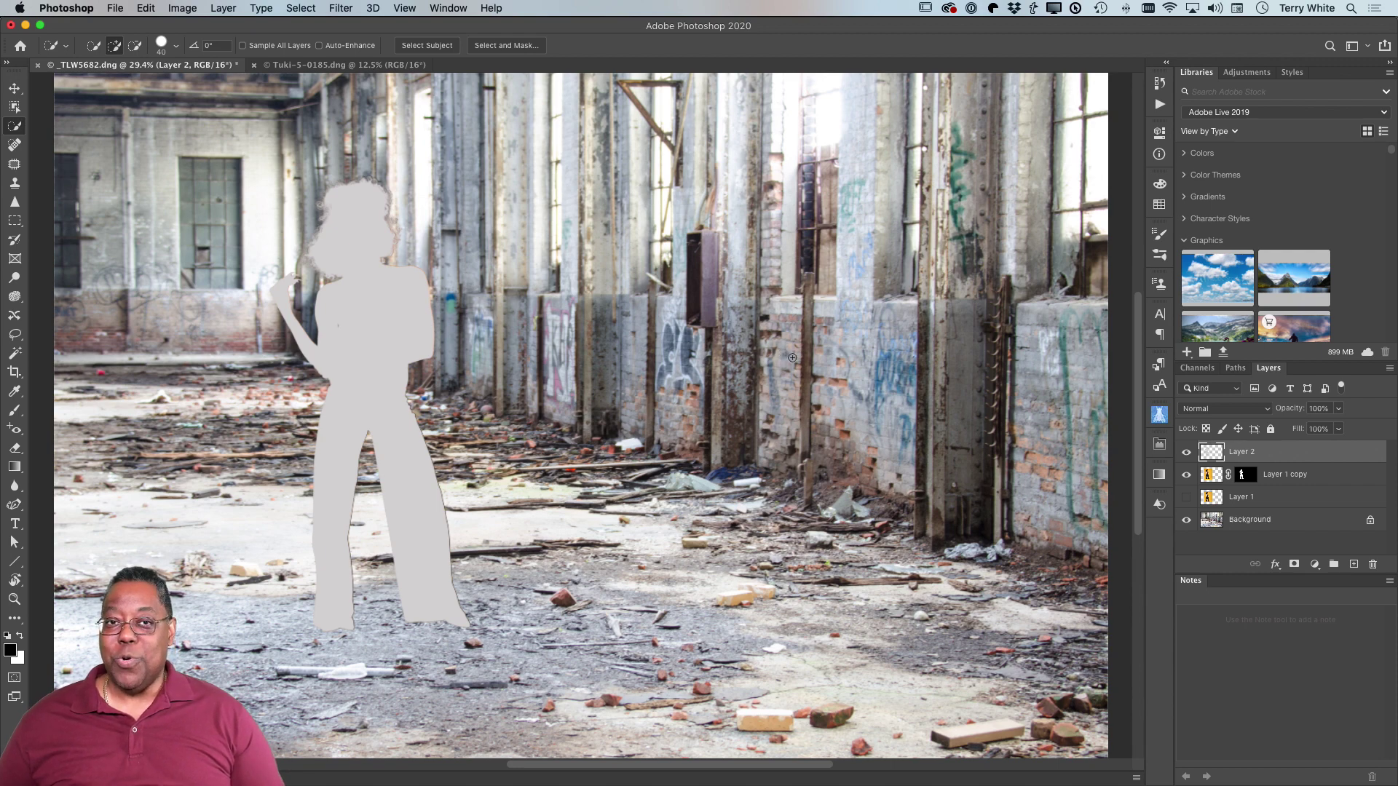
# - Set the averaged silhouette layer to Color blend mode, trying 35% opacity and raising it to 40%
pyautogui.click(1223, 410)
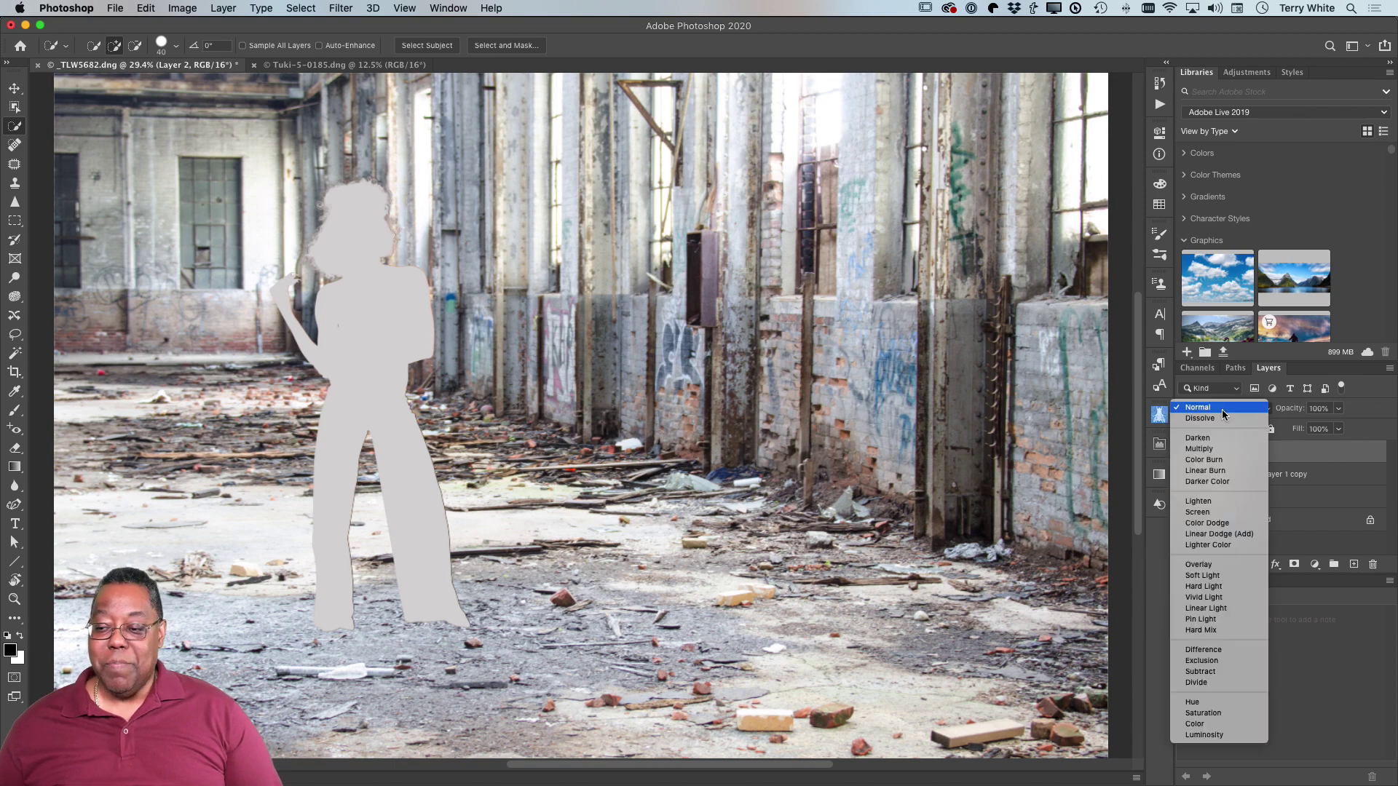
pyautogui.click(1221, 724)
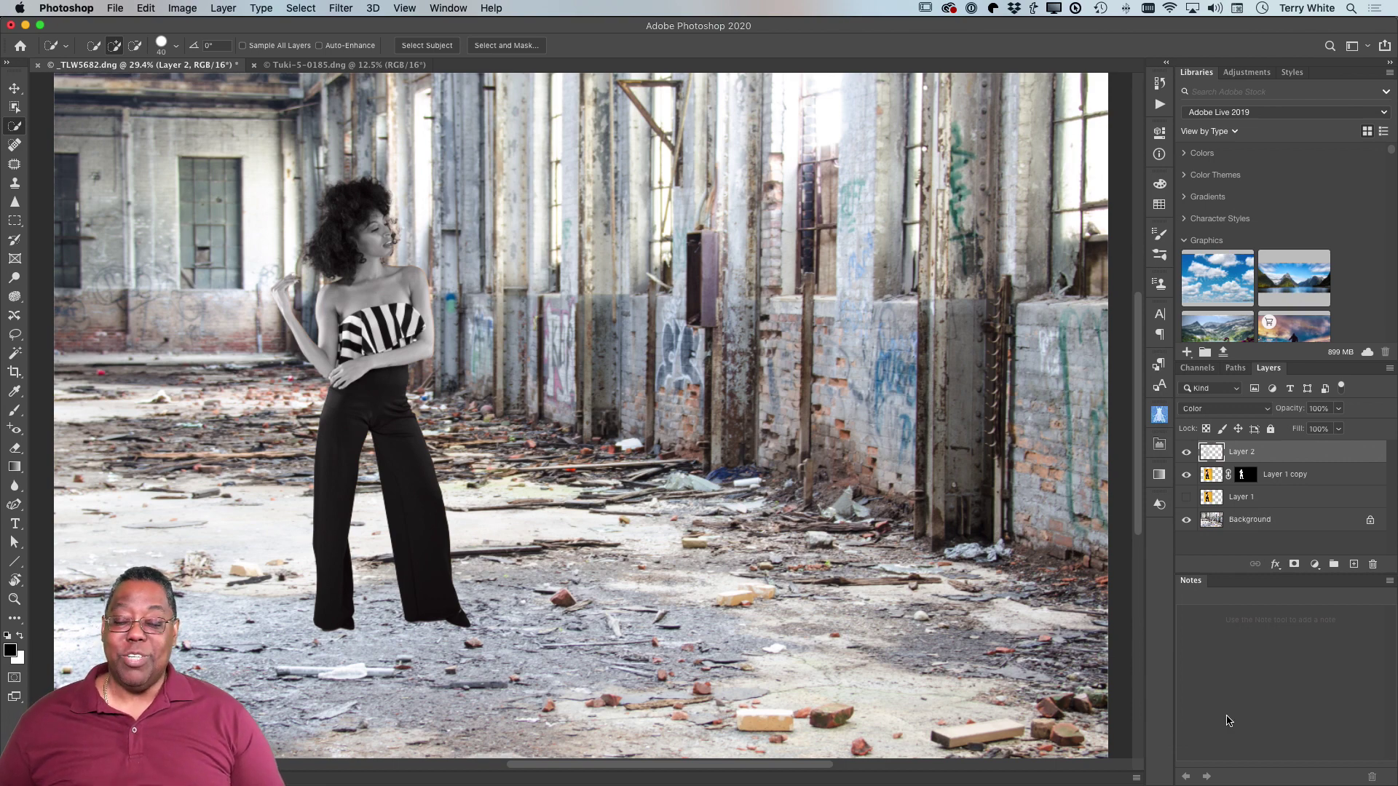
pyautogui.click(1319, 408)
pyautogui.write('35')
pyautogui.press('Tab')
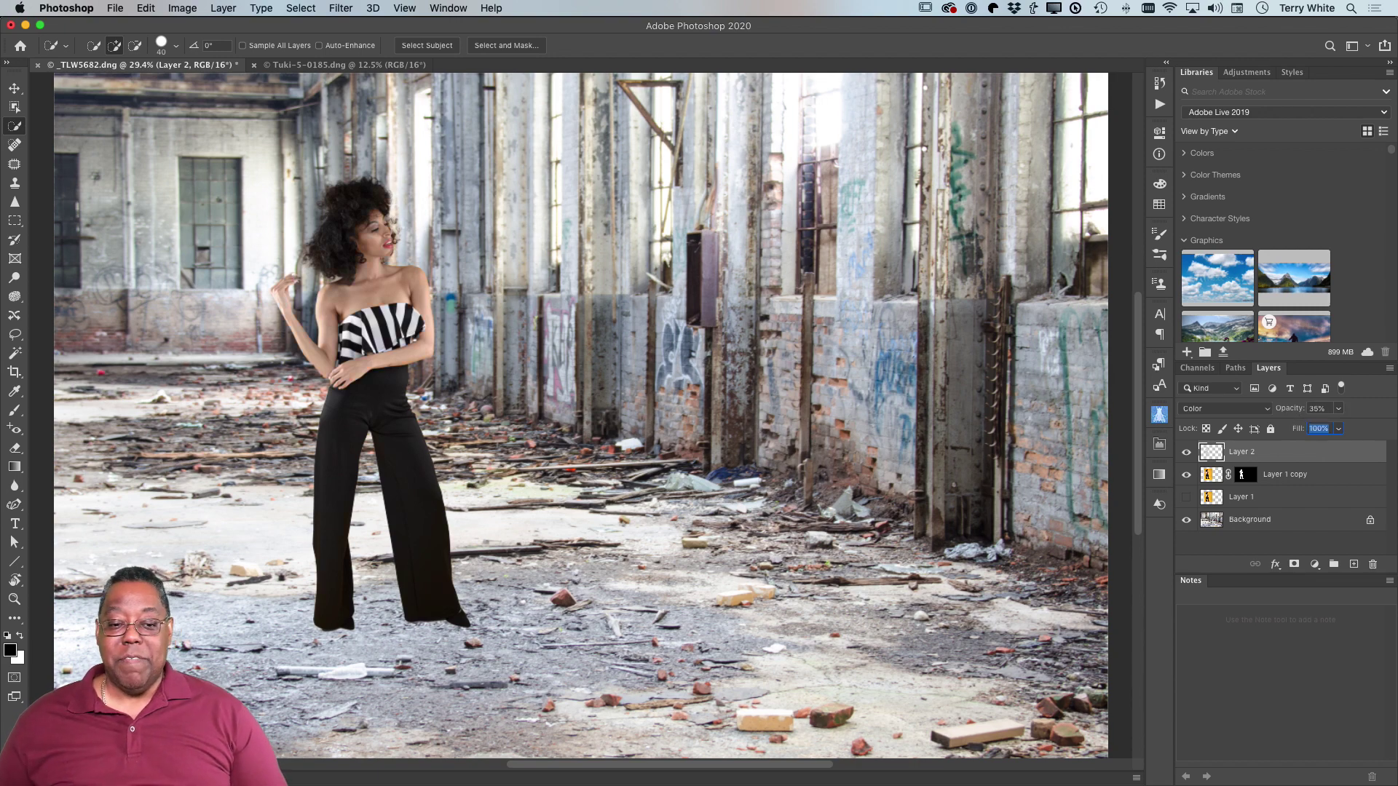
pyautogui.click(1325, 407)
pyautogui.write('40')
pyautogui.press('Tab')
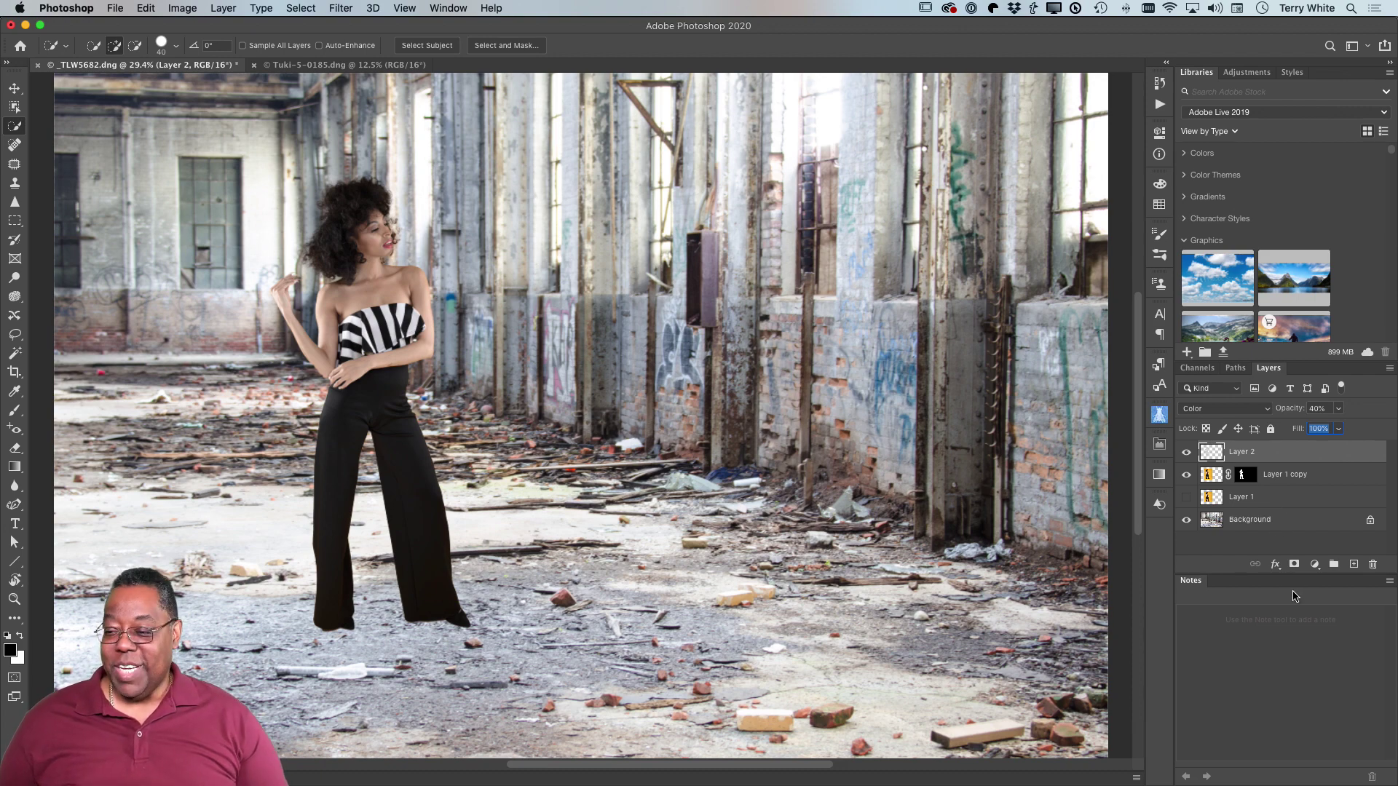
# - Add a layer directly above the Background, paint black contact shadows under the woman's feet with an enlarged brush, and view that layer alone
pyautogui.click(1217, 526)
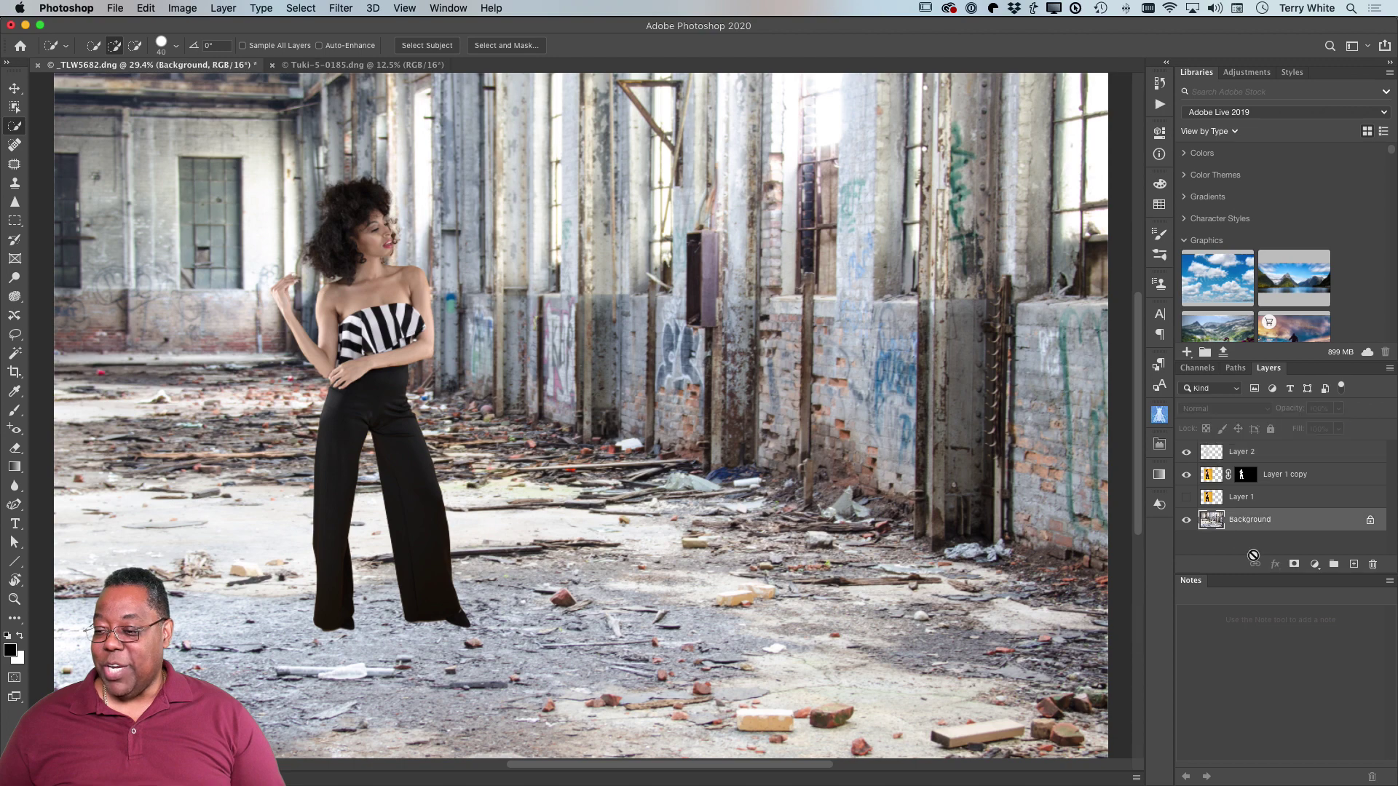
pyautogui.click(1355, 566)
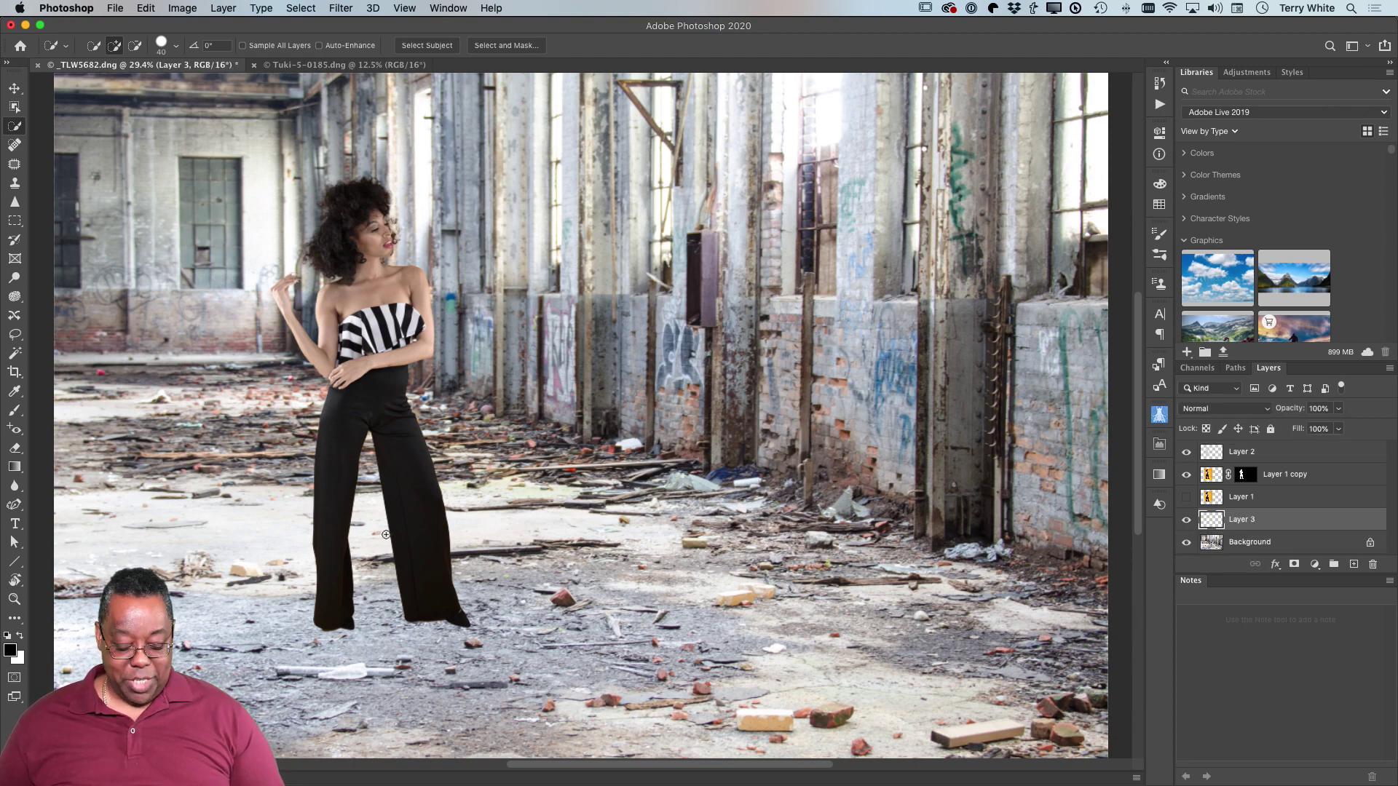
pyautogui.press('b')
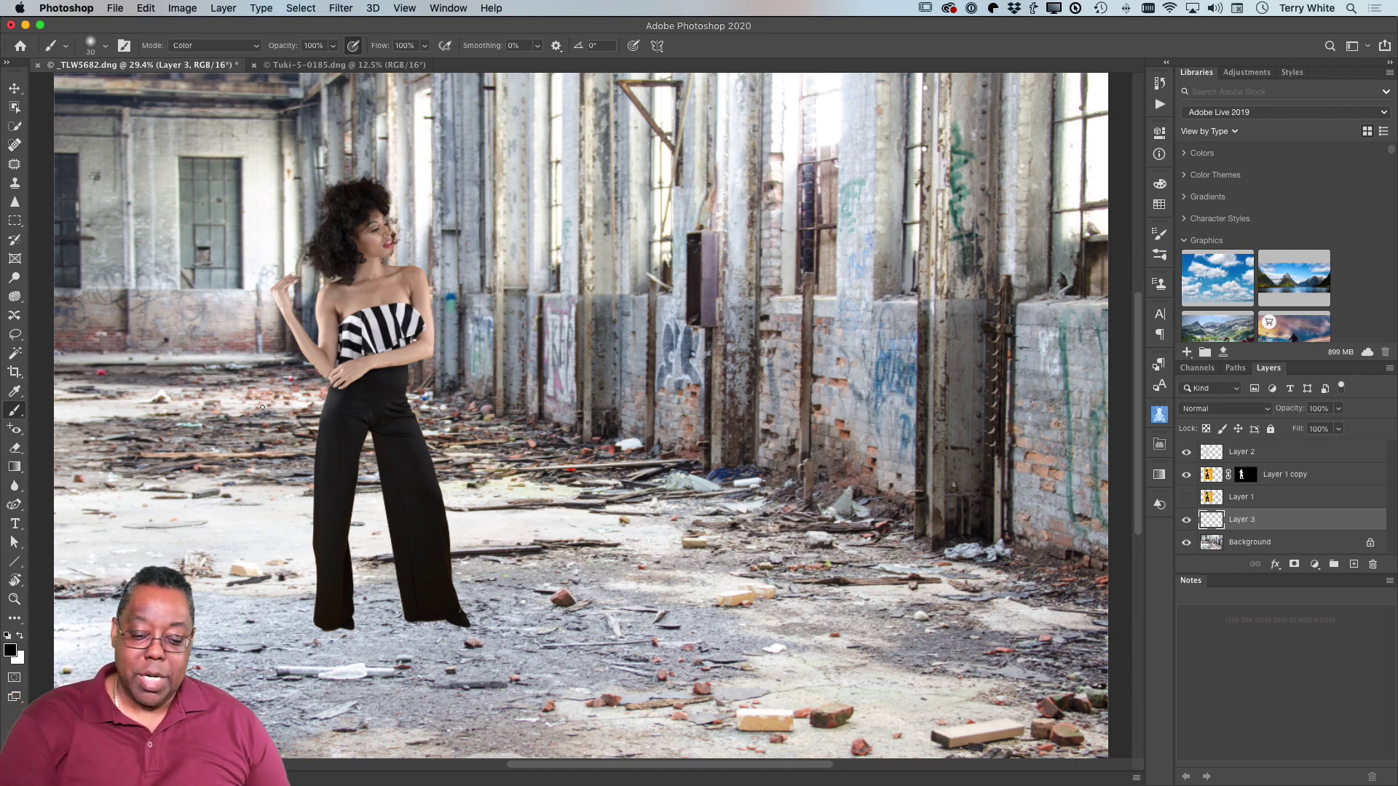
pyautogui.press(']')
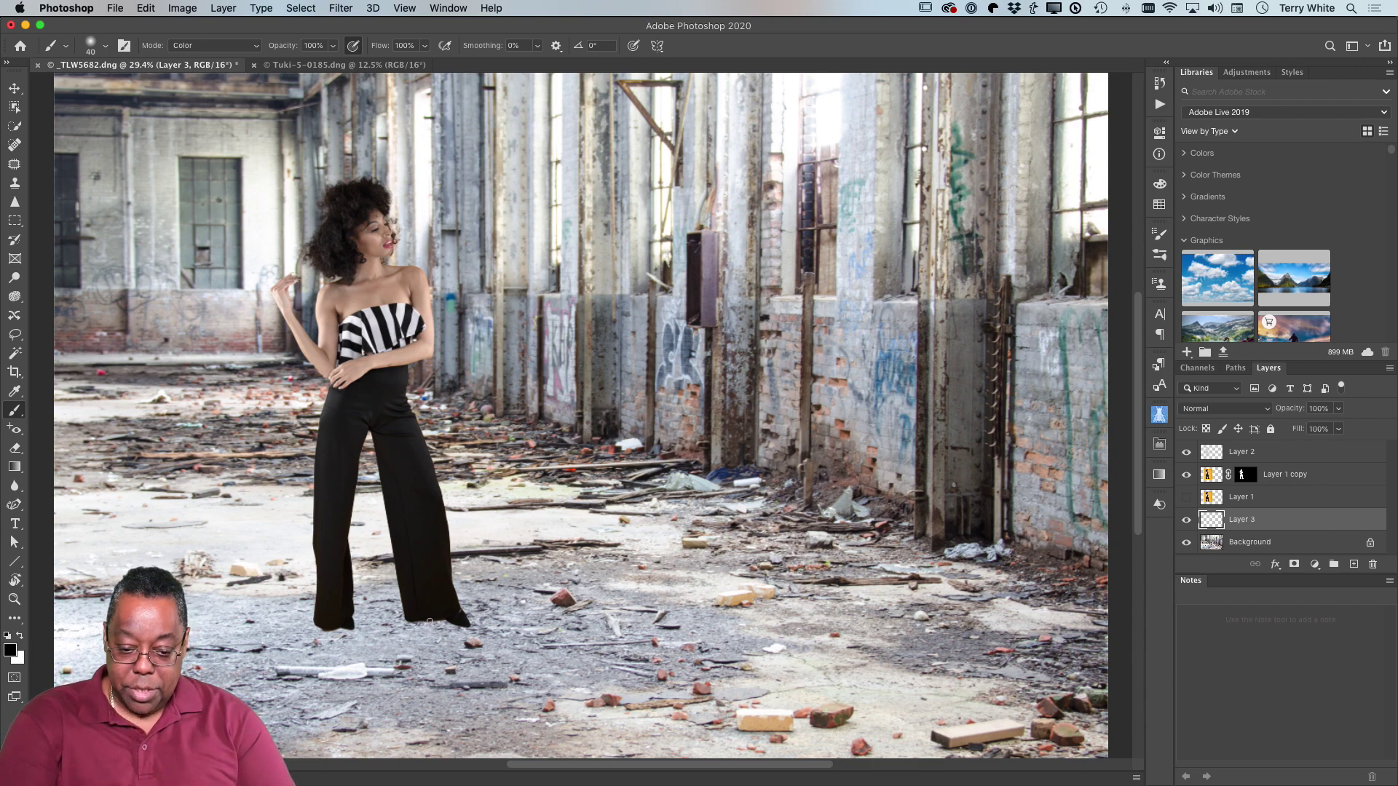
pyautogui.press(']')
pyautogui.press(']')
pyautogui.press(']')
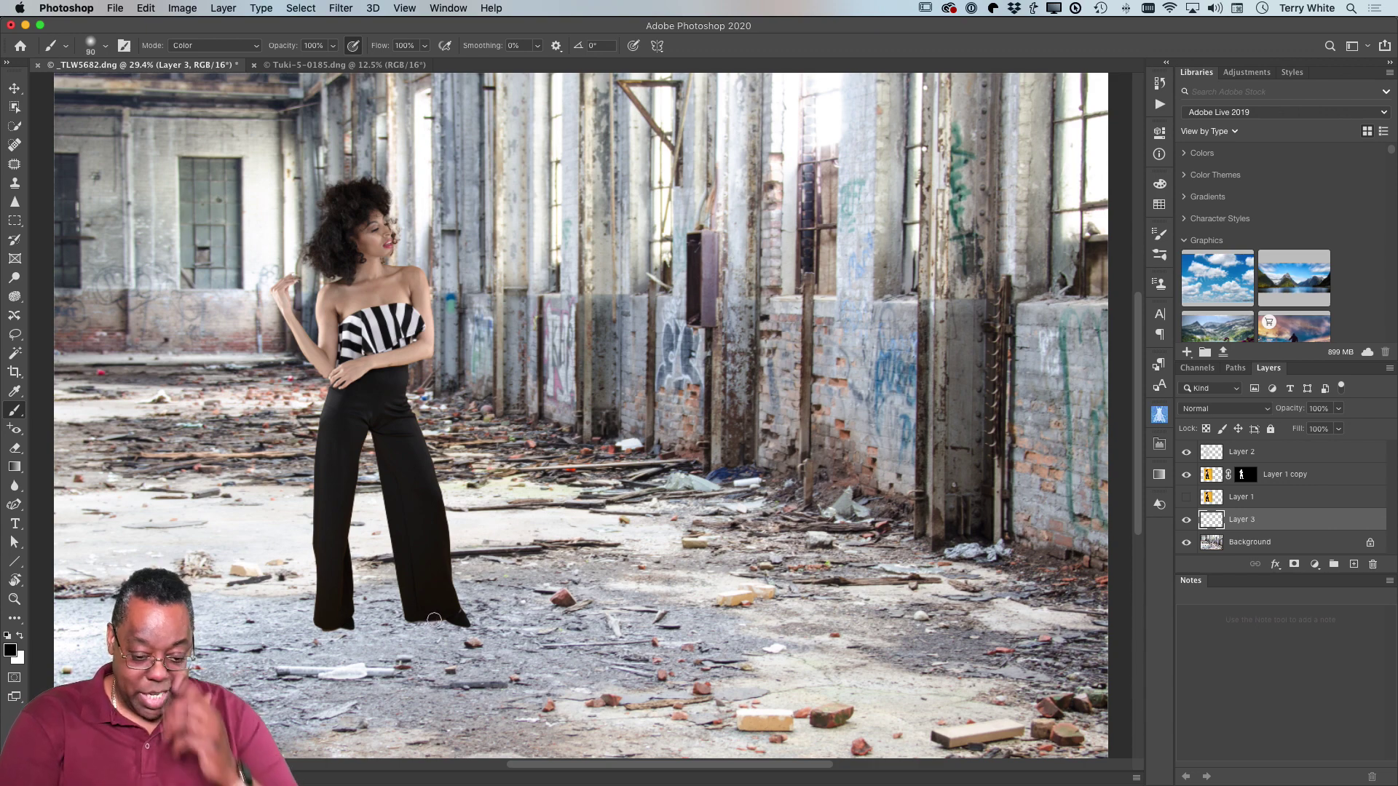
pyautogui.moveTo(410, 620)
pyautogui.mouseDown()
pyautogui.moveTo(463, 625)
pyautogui.moveTo(315, 627)
pyautogui.moveTo(347, 626)
pyautogui.mouseUp()
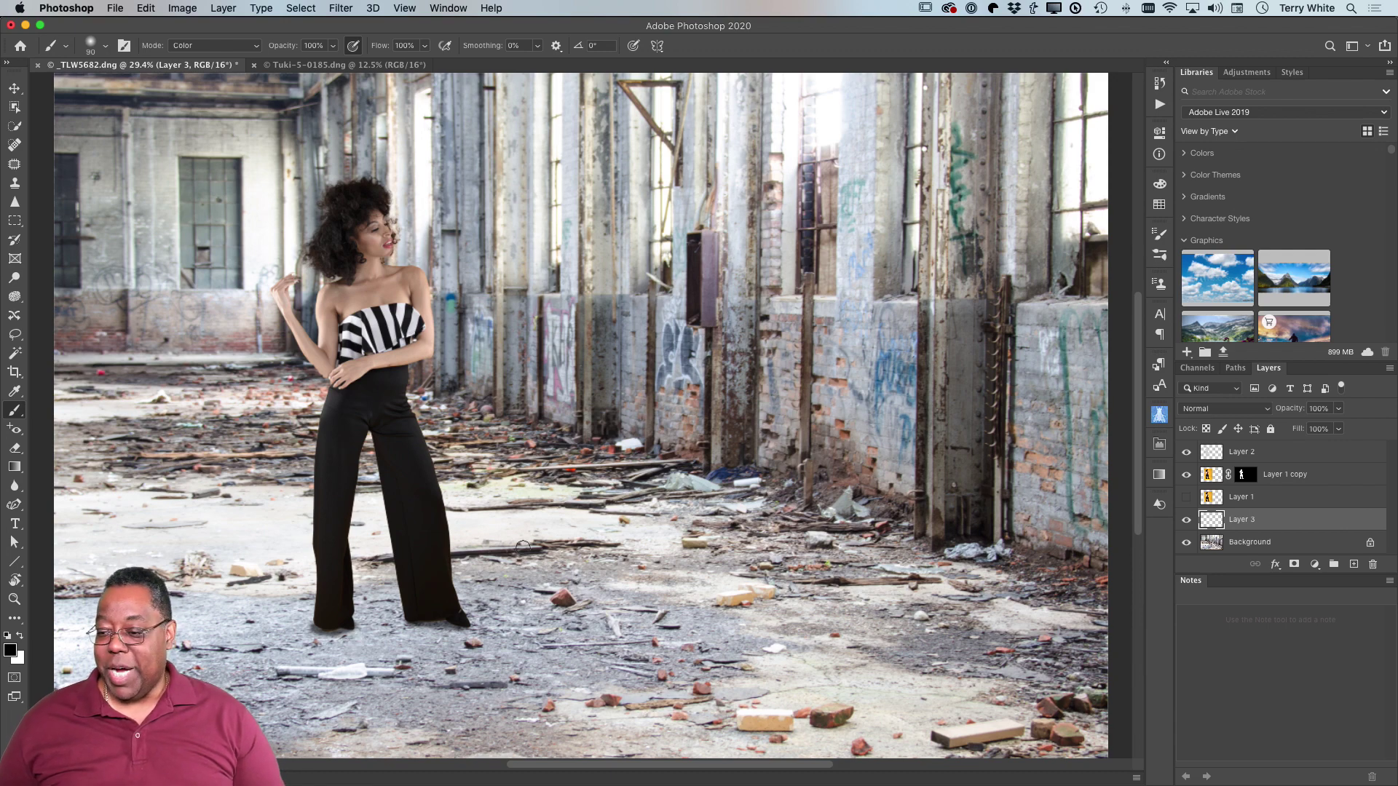
pyautogui.keyDown('alt'); pyautogui.click(1187, 521); pyautogui.keyUp('alt')
pyautogui.keyDown('alt'); pyautogui.click(1186, 522); pyautogui.keyUp('alt')
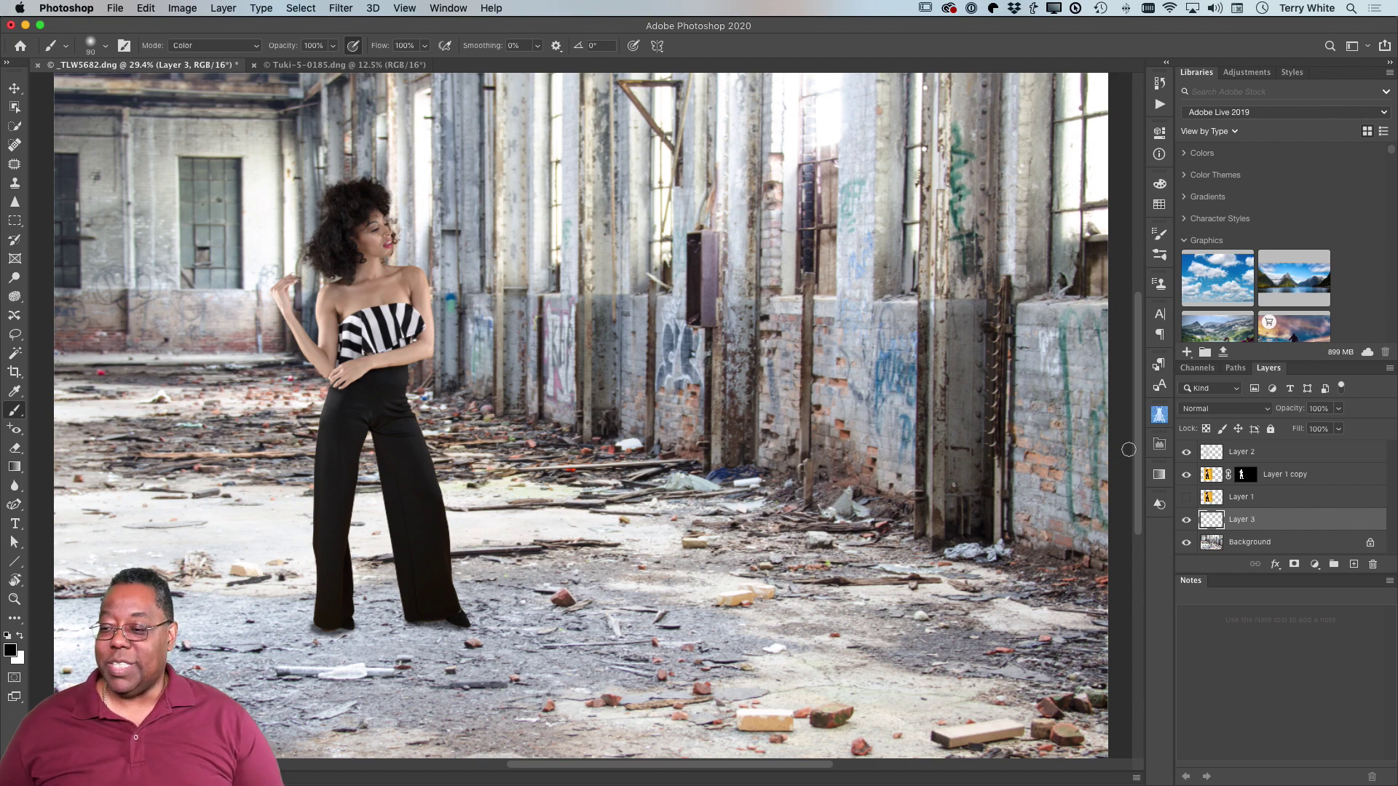
# - Lower the opacity of the Color-mode silhouette layer to 28%
pyautogui.click(1218, 454)
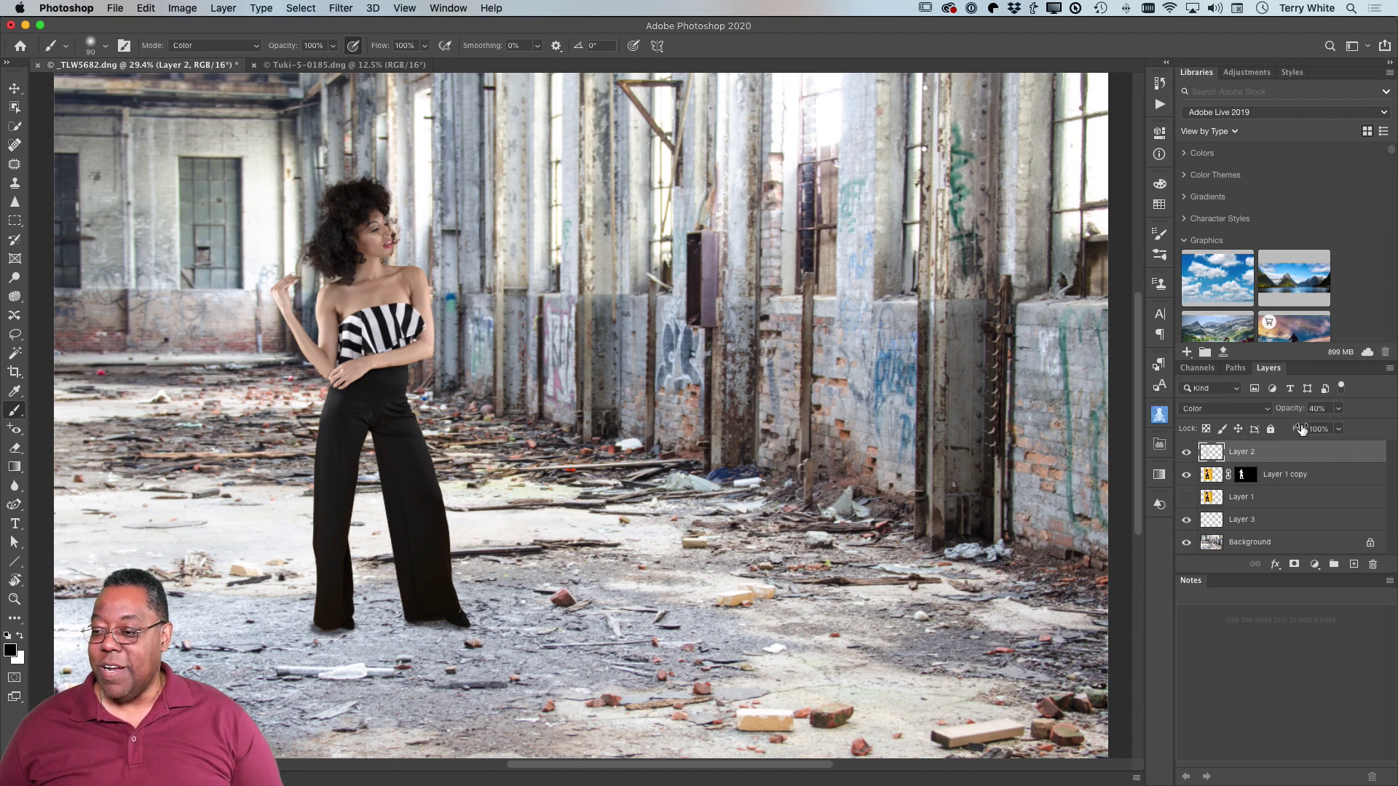
pyautogui.moveTo(1290, 413)
pyautogui.mouseDown()
pyautogui.moveTo(1309, 412)
pyautogui.moveTo(1267, 419)
pyautogui.moveTo(1282, 417)
pyautogui.mouseUp()
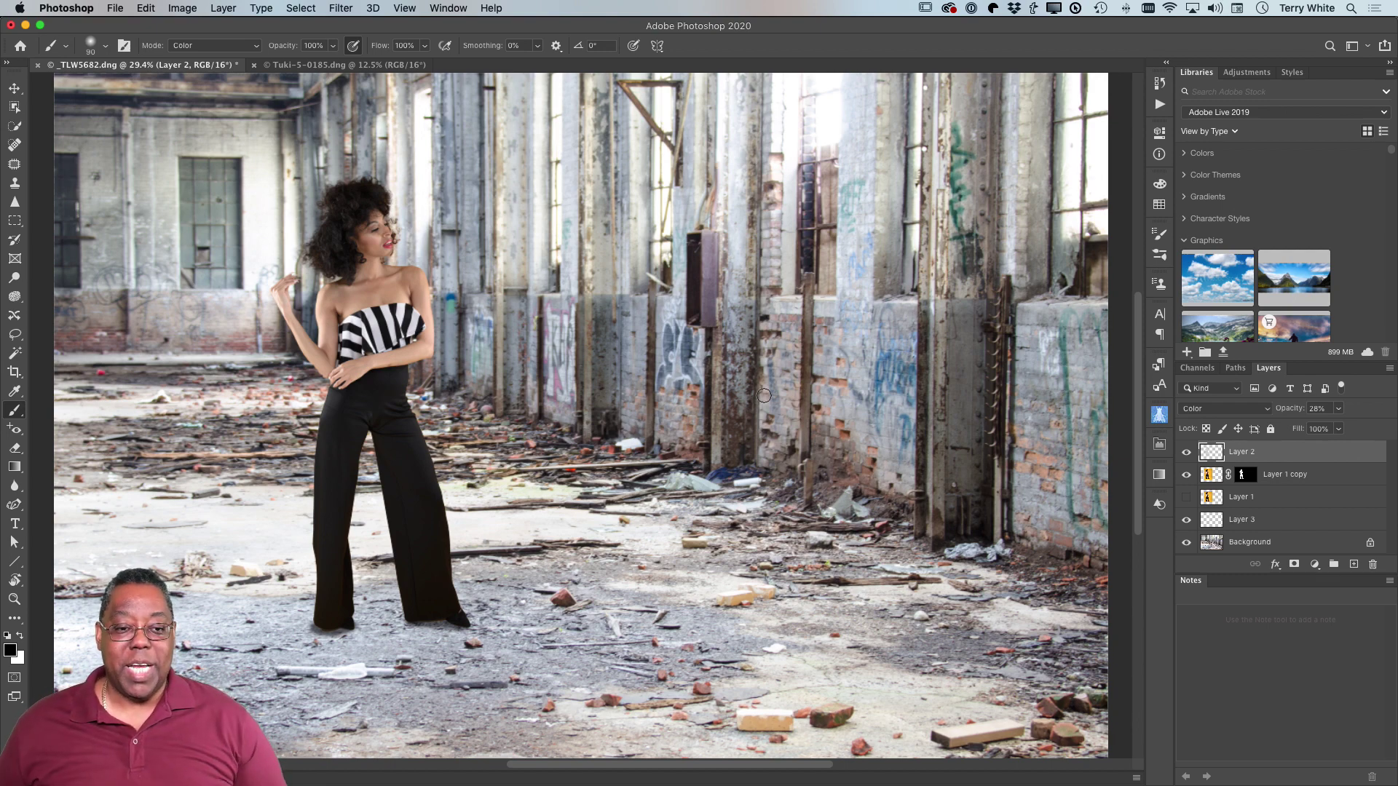
# - Set up a Save for Web export of the composite as JPEG High with a width of 1080 px
pyautogui.click(115, 8)
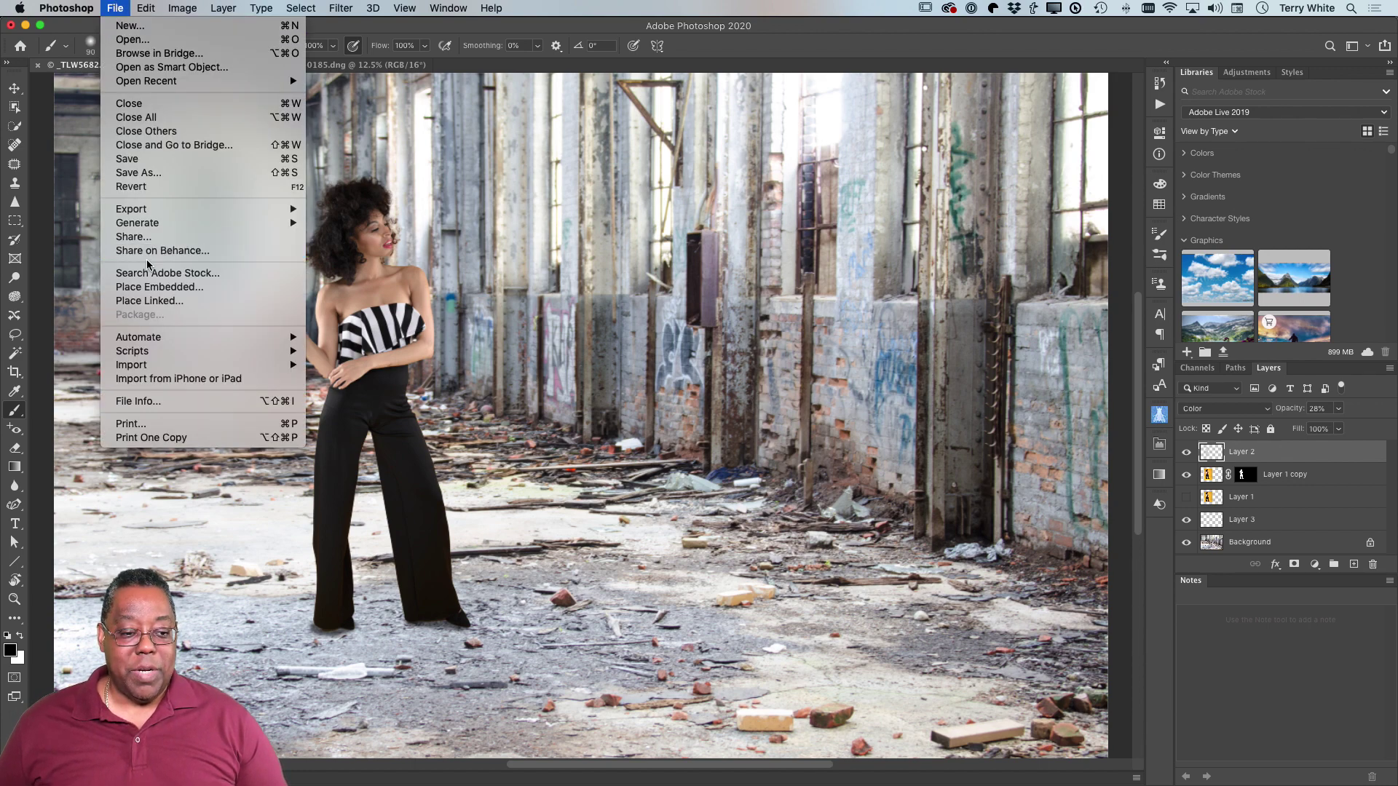
pyautogui.moveTo(150, 211)
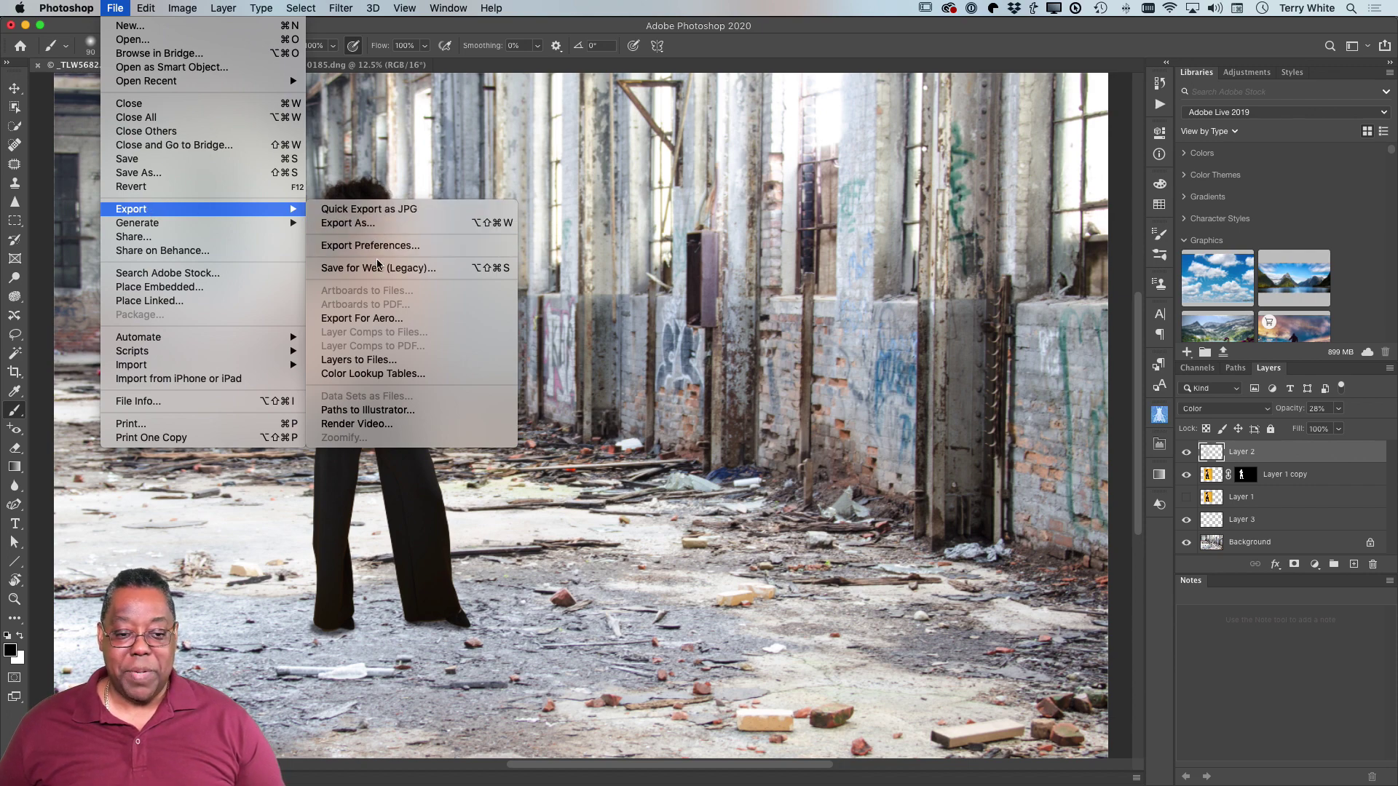
pyautogui.click(393, 269)
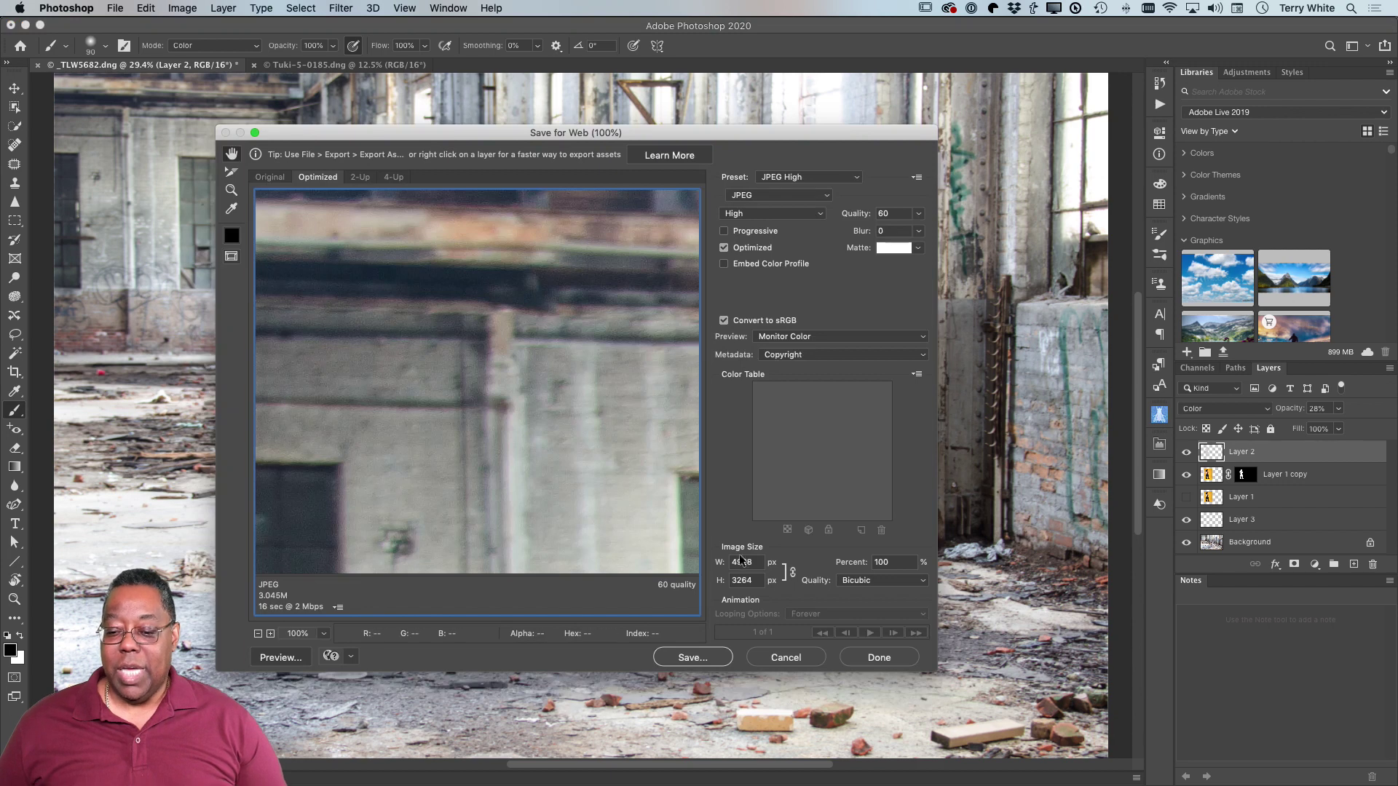
pyautogui.doubleClick(741, 562)
pyautogui.write('1080')
pyautogui.press('Tab')
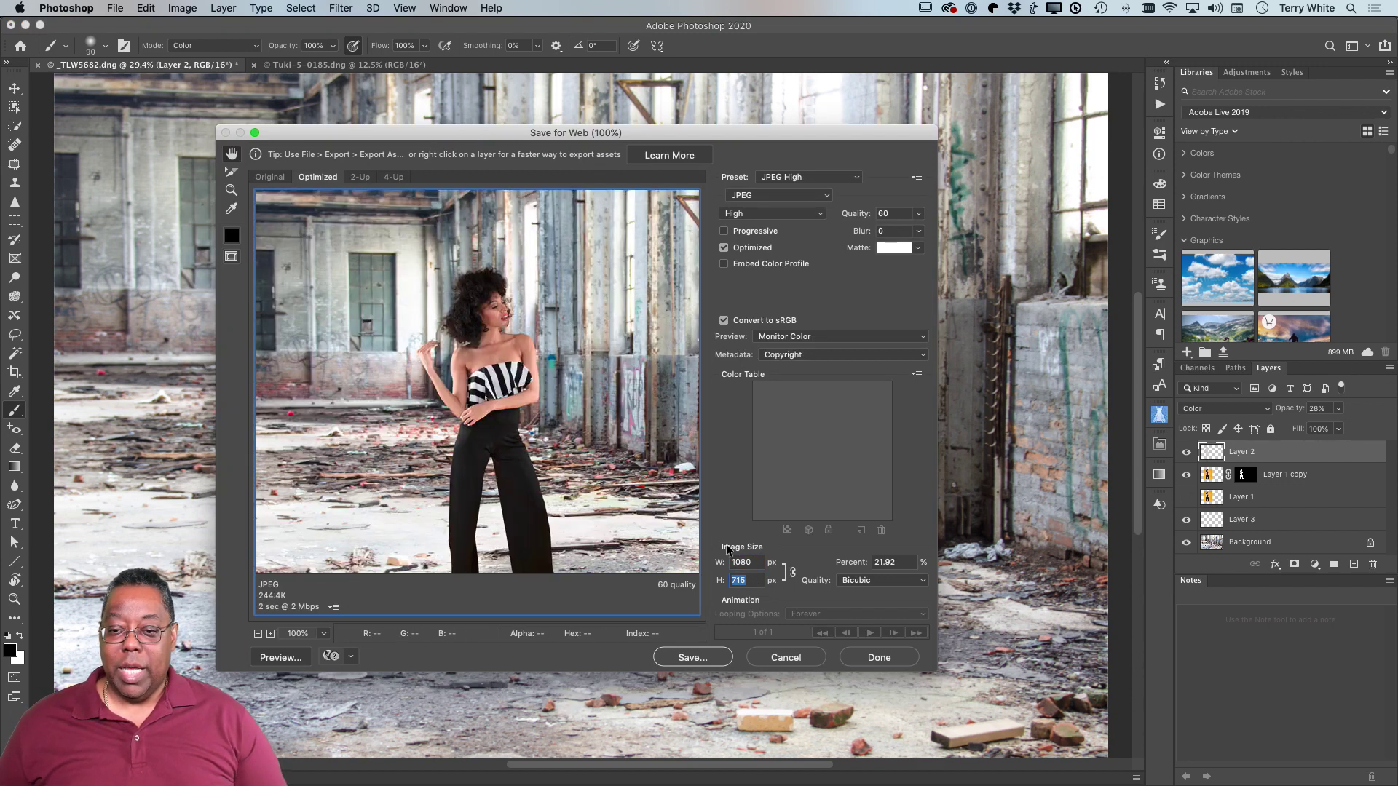
# - Save the exported image to the Desktop as composite-factory.jpg
pyautogui.click(693, 657)
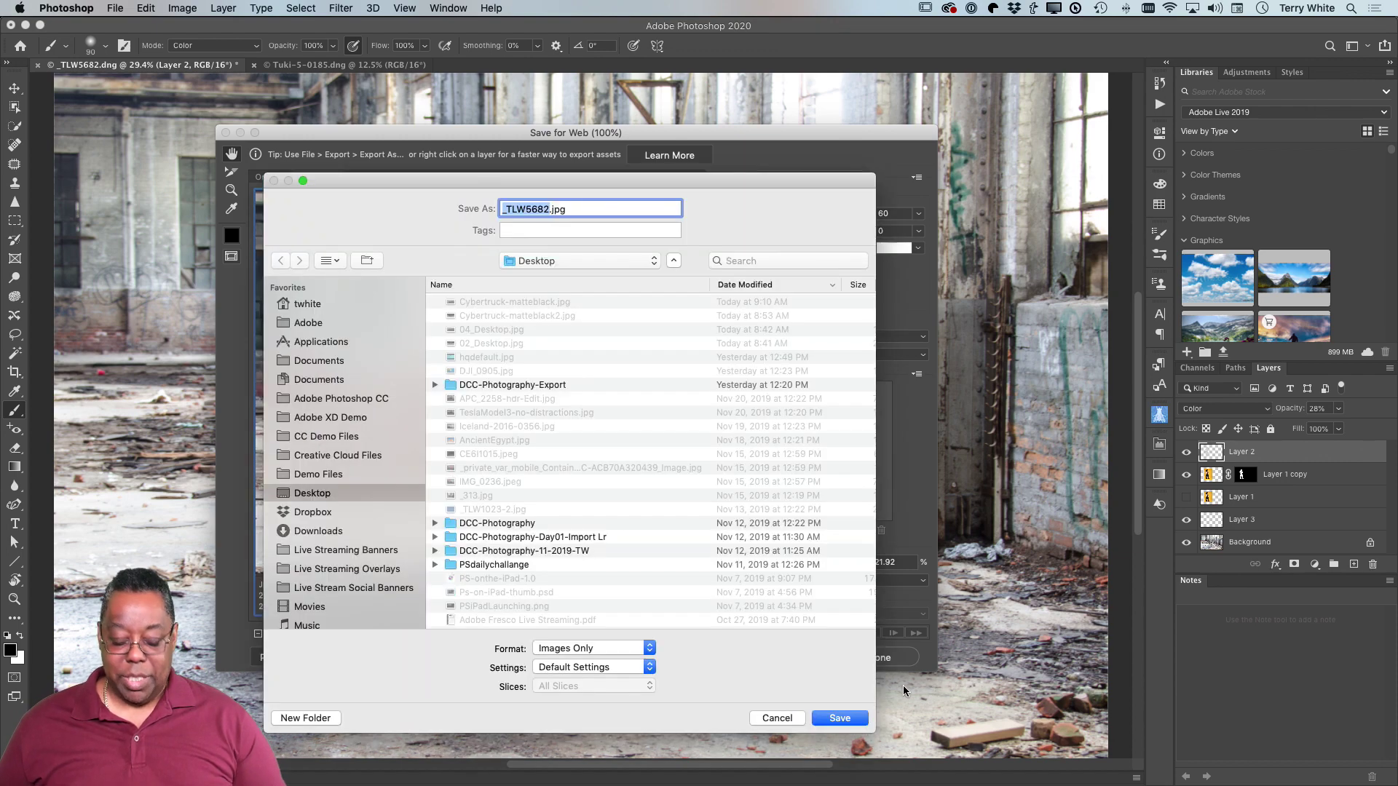
pyautogui.write('composite-factory')
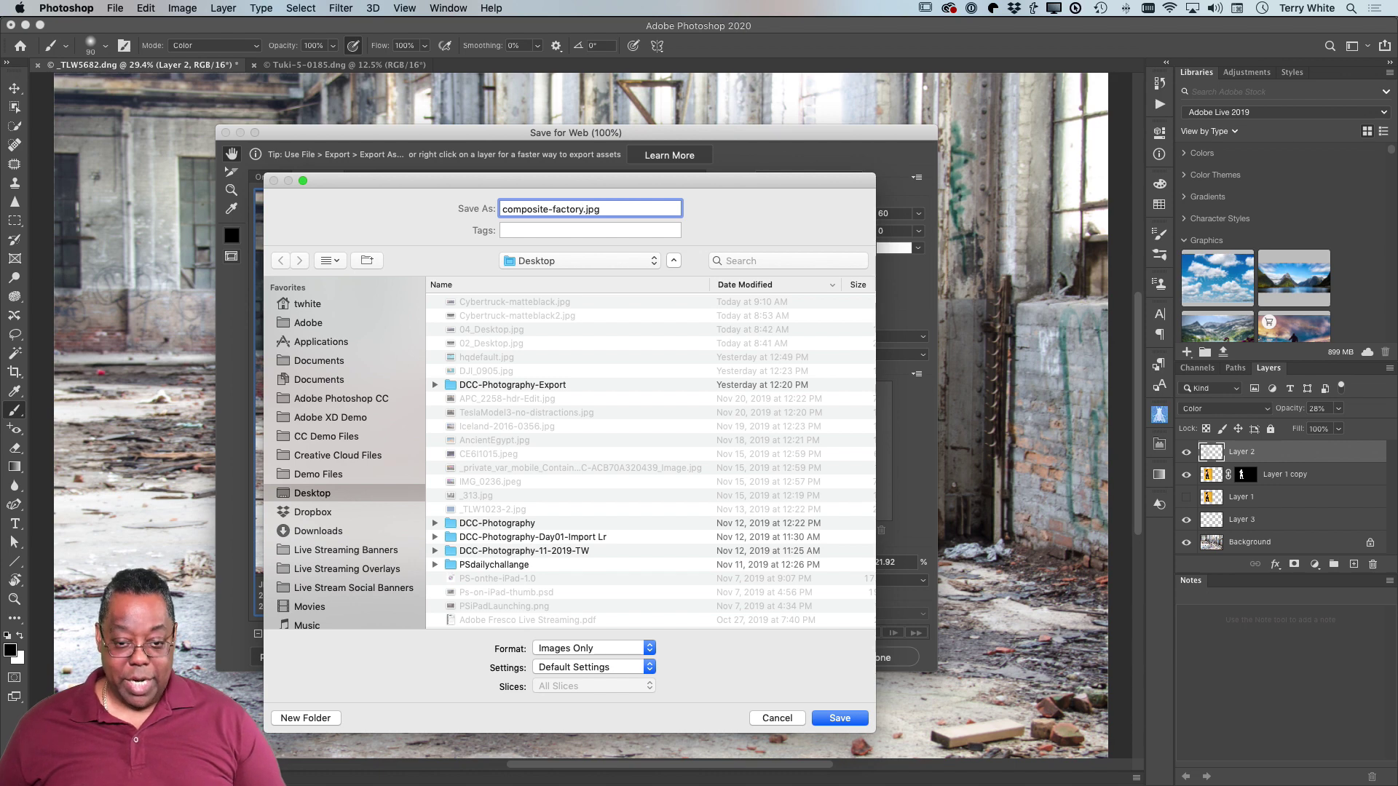
pyautogui.click(841, 717)
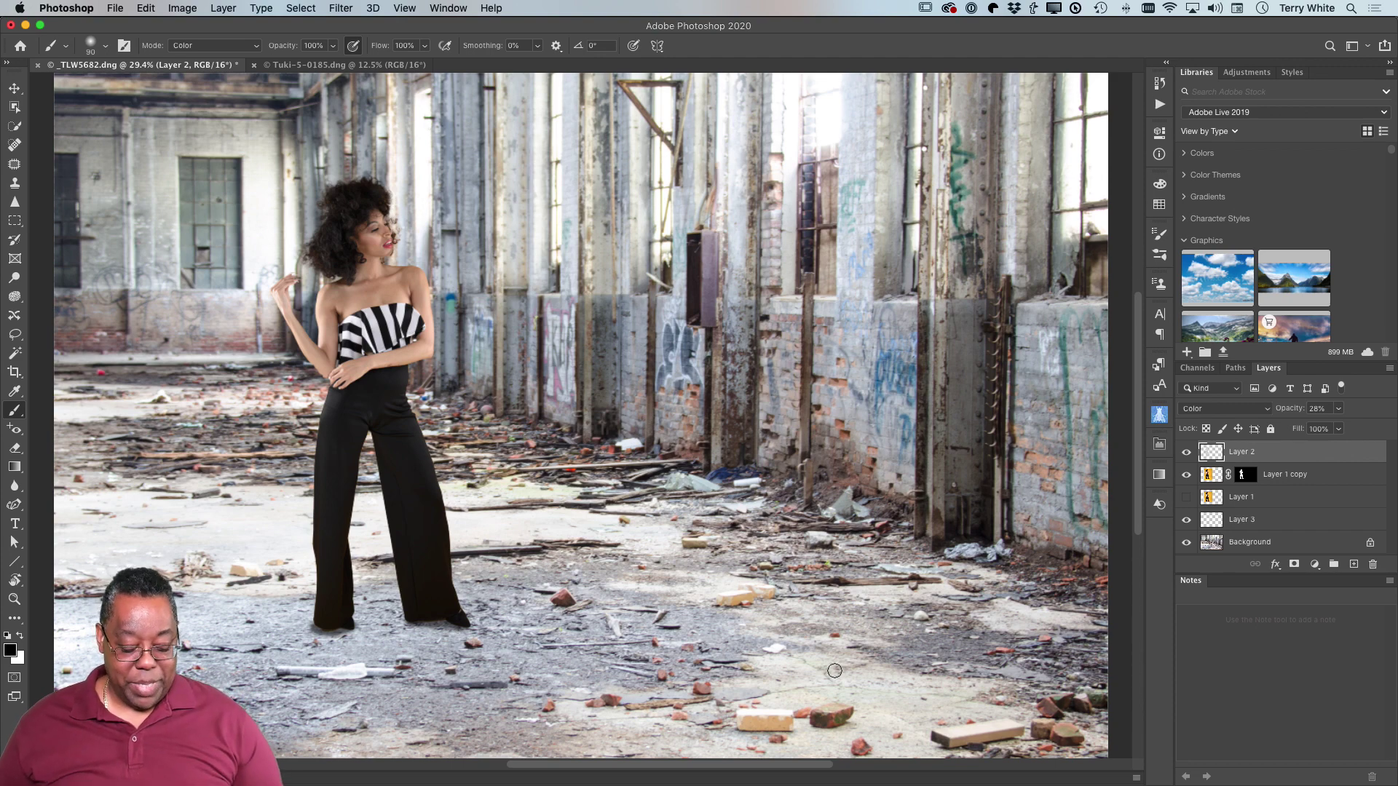
# - Save the layered composite, then close it and the yellow-background portrait
pyautogui.press('super+s')
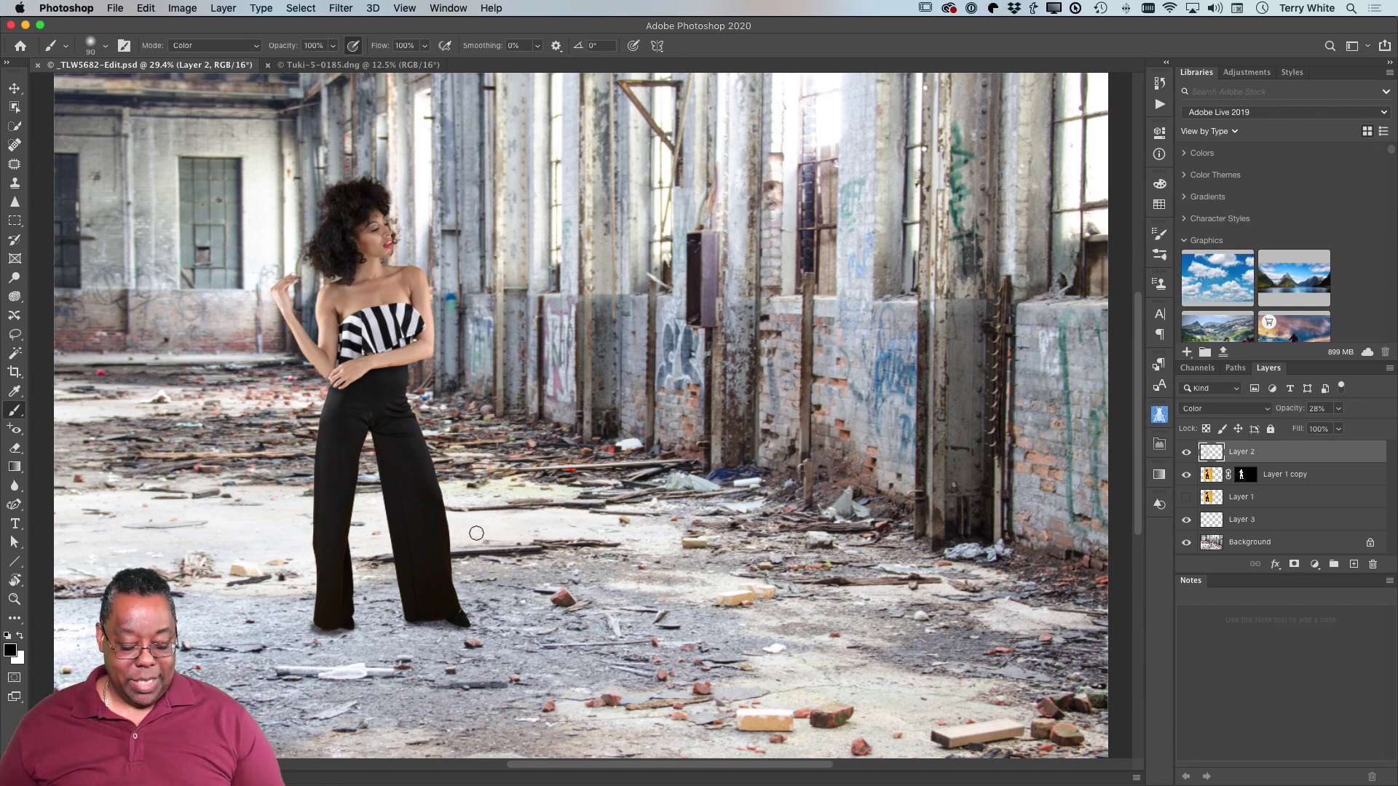
pyautogui.press('super+w')
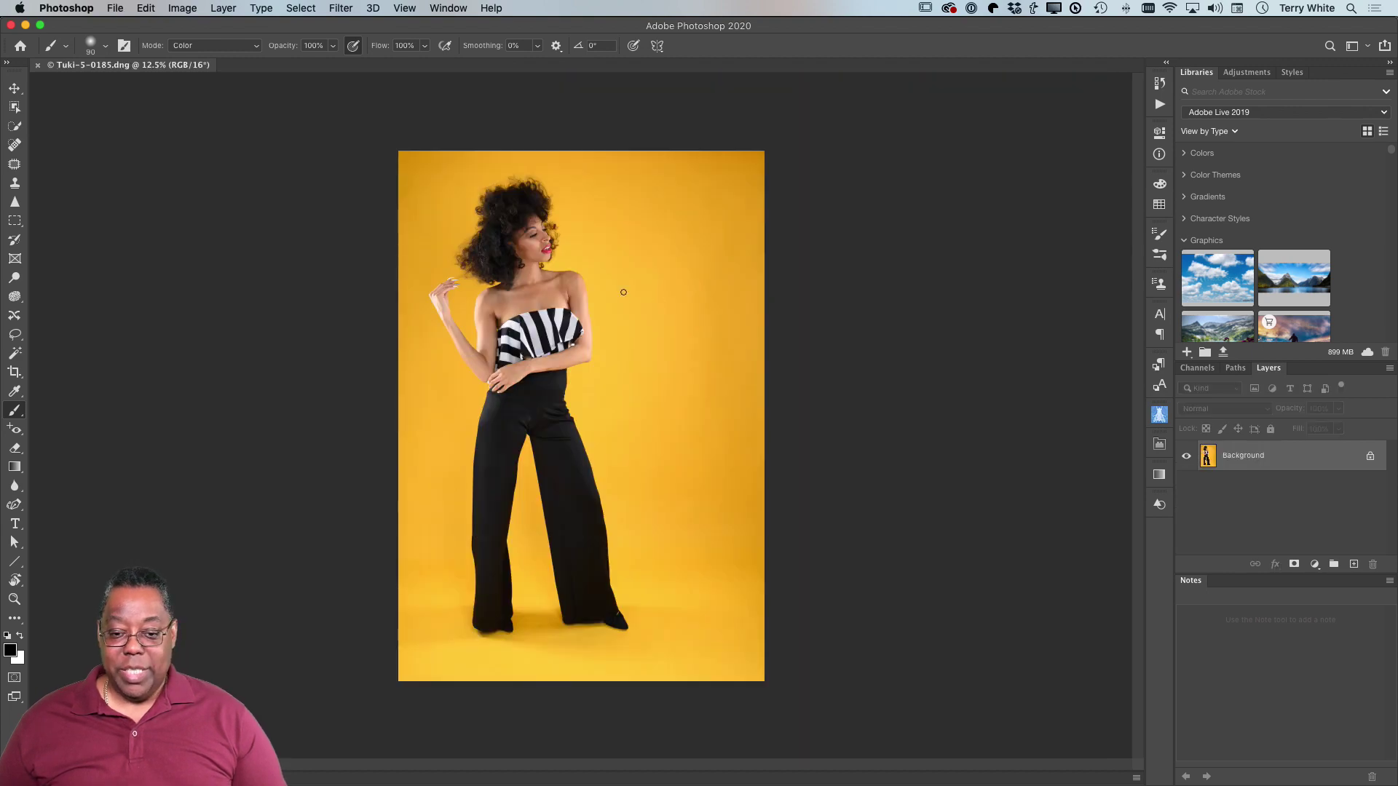
pyautogui.press('super+w')
pyautogui.click(663, 274)
# - Switch to Lightroom Classic and move the composite ahead of the yellow-background portrait in the photo grid
pyautogui.press('super+Tab')
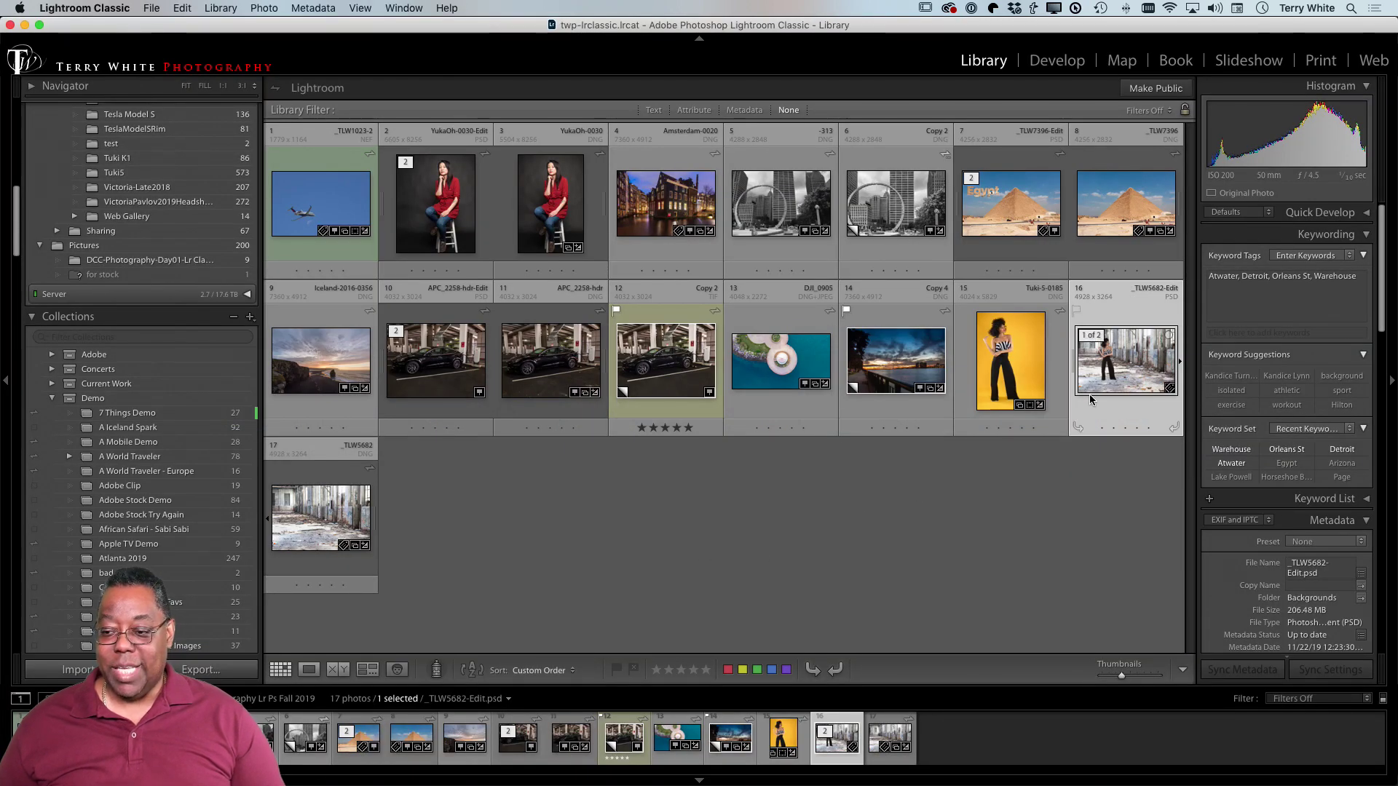
pyautogui.moveTo(1125, 360); pyautogui.dragTo(959, 364)
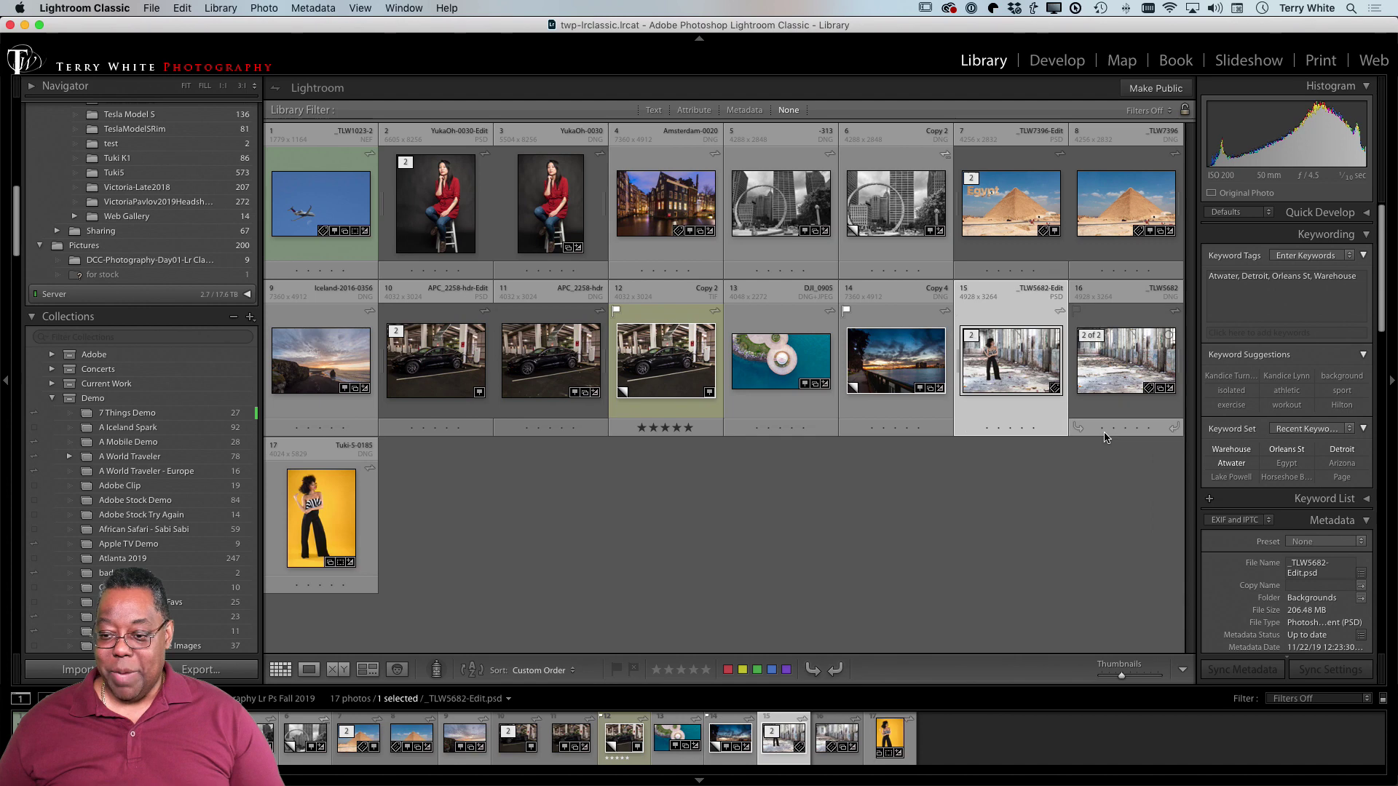
# - Compare the composite with its warehouse and yellow-background source photos, and show the composite full screen
pyautogui.doubleClick(1034, 374)
pyautogui.press('Right')
pyautogui.press('Right')
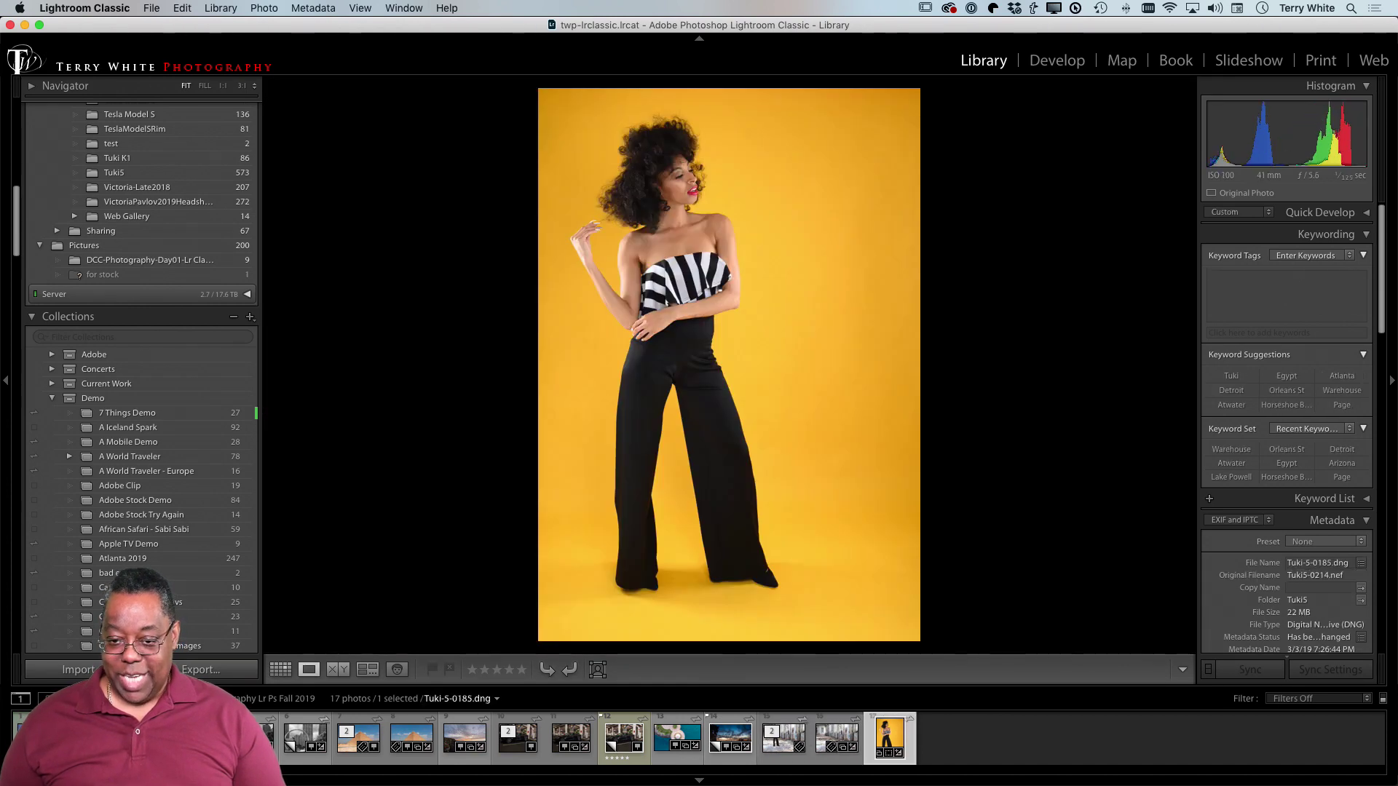
pyautogui.press('Left')
pyautogui.press('Left')
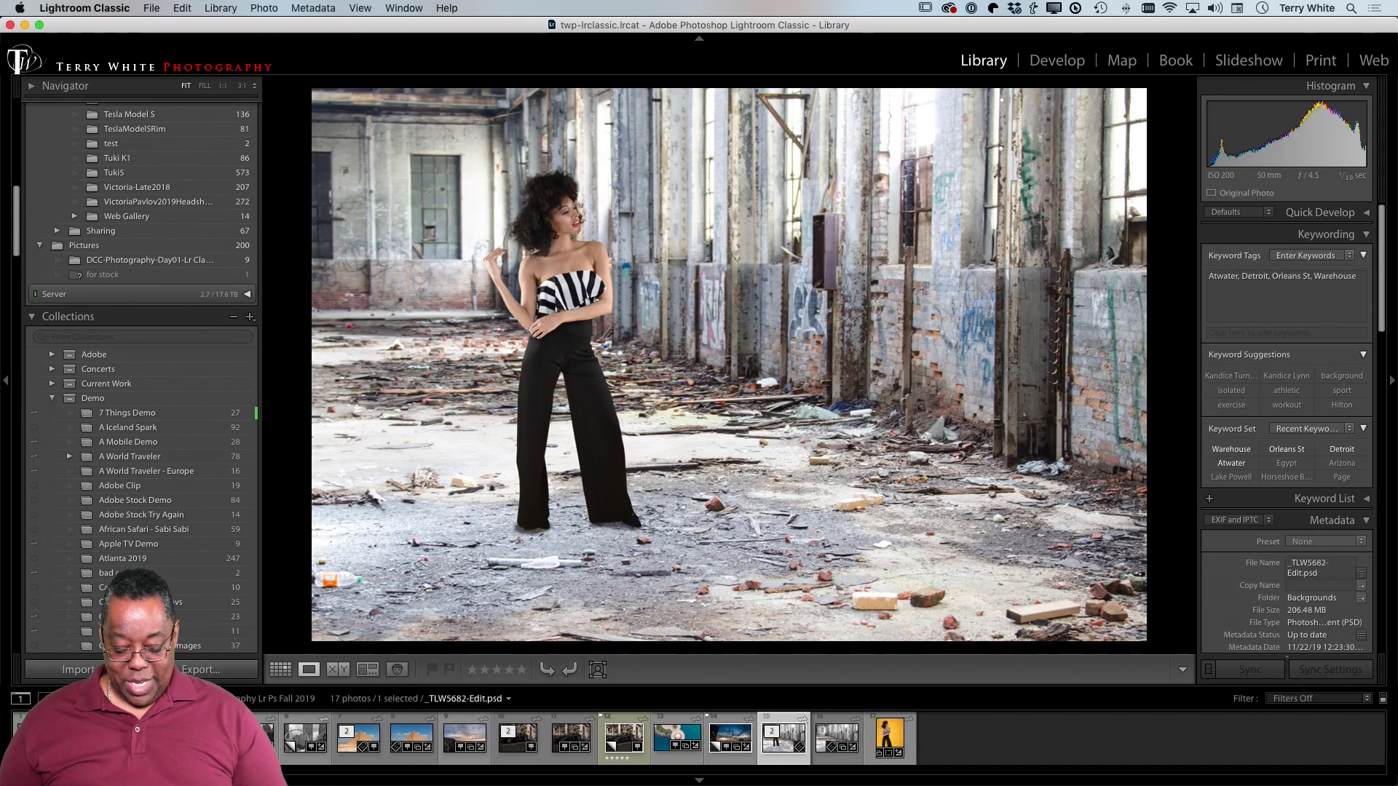
pyautogui.press('f')
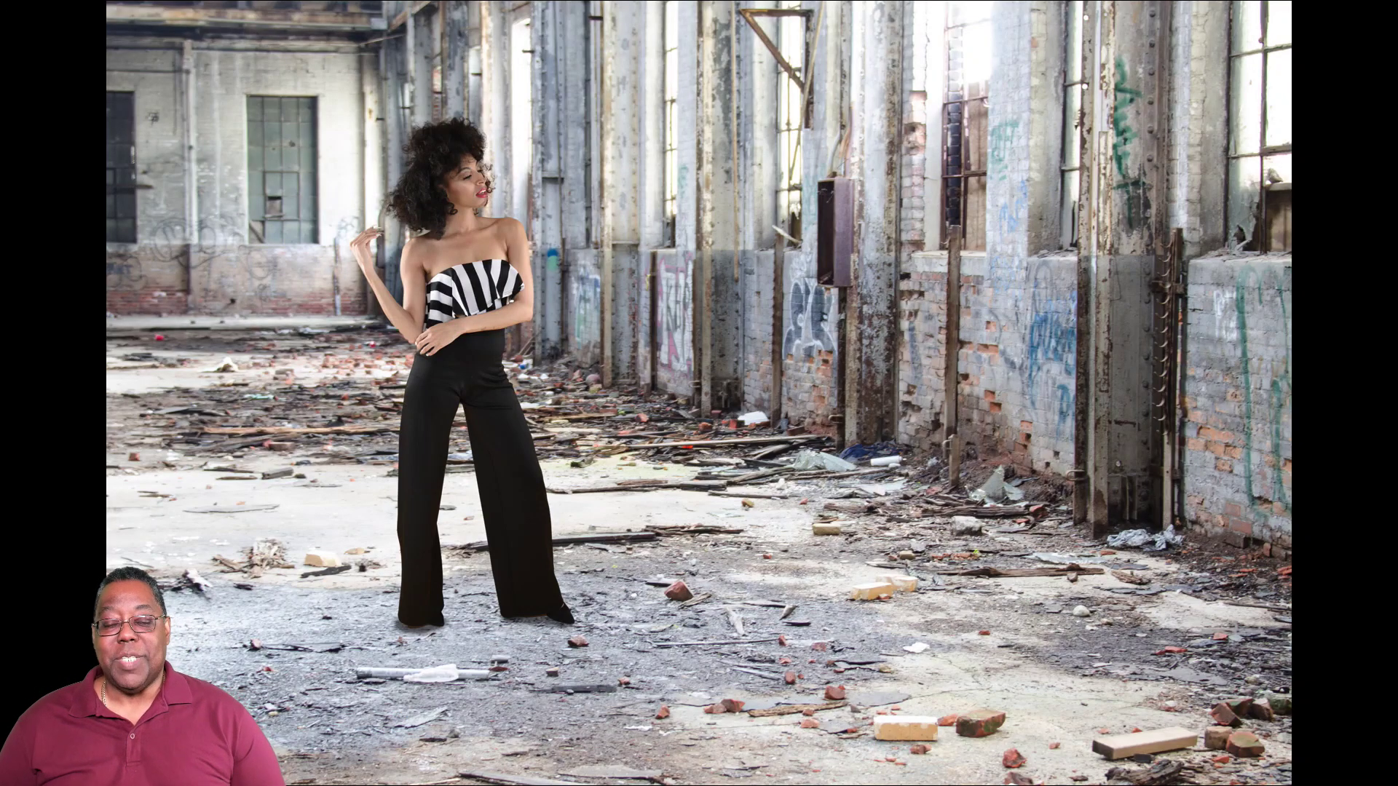